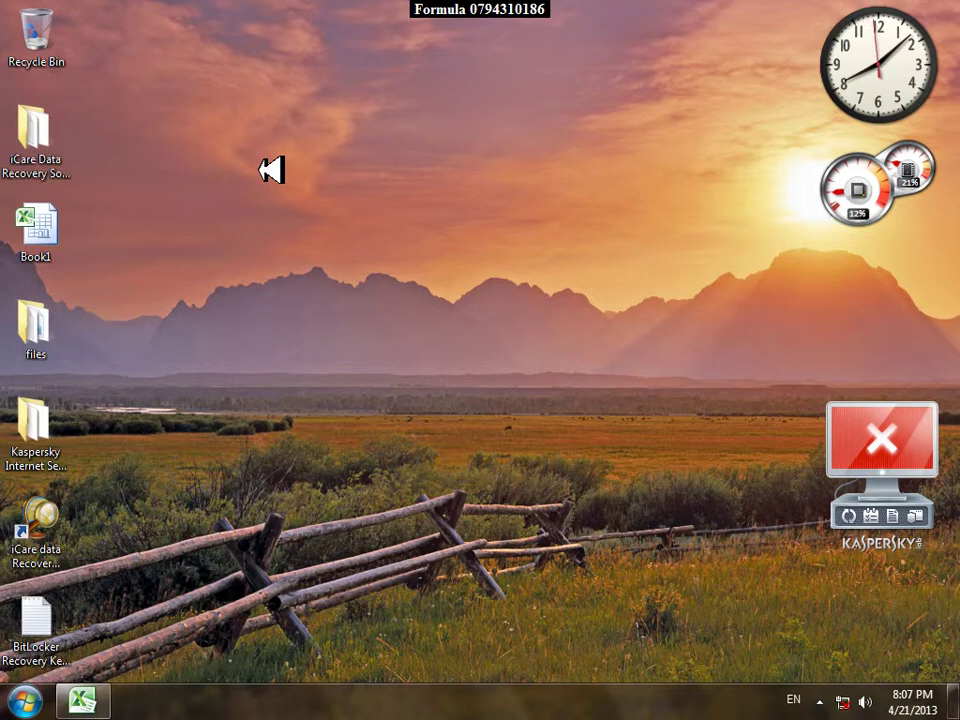
Switch to the open Excel workbook and enter the column headers ID, name and job in A1:C1.
key("super")
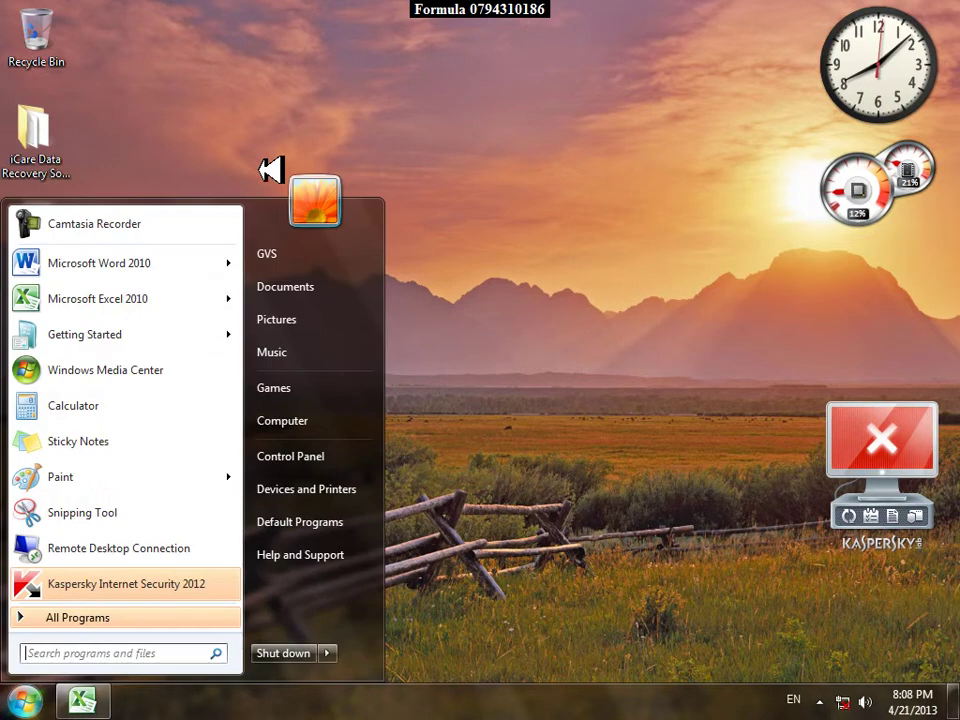
key("super")
left_click(82, 702)
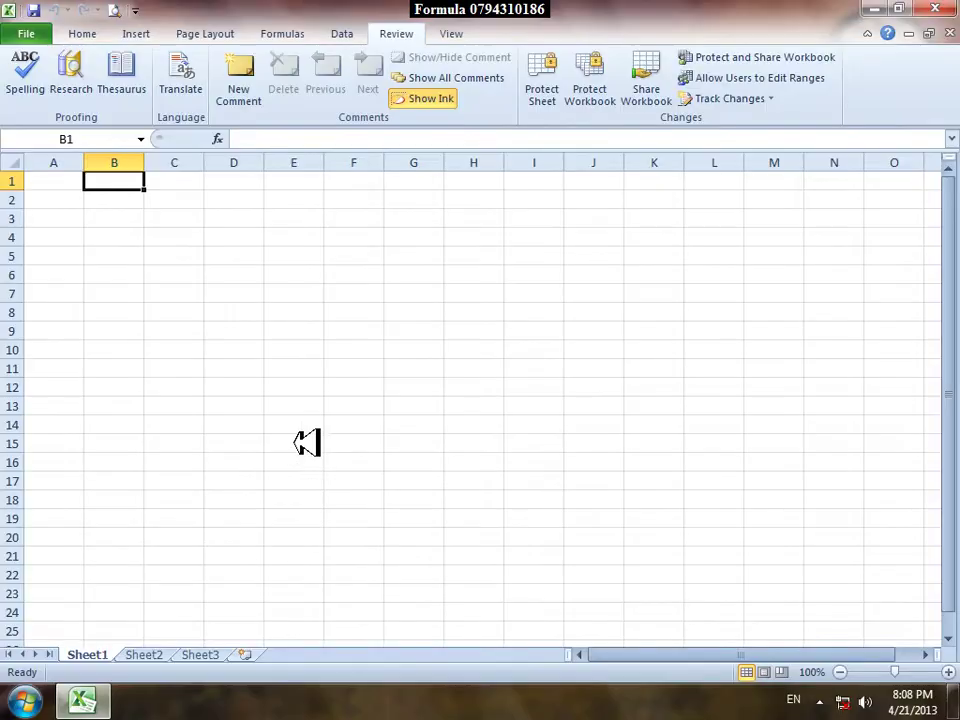
key("Left")
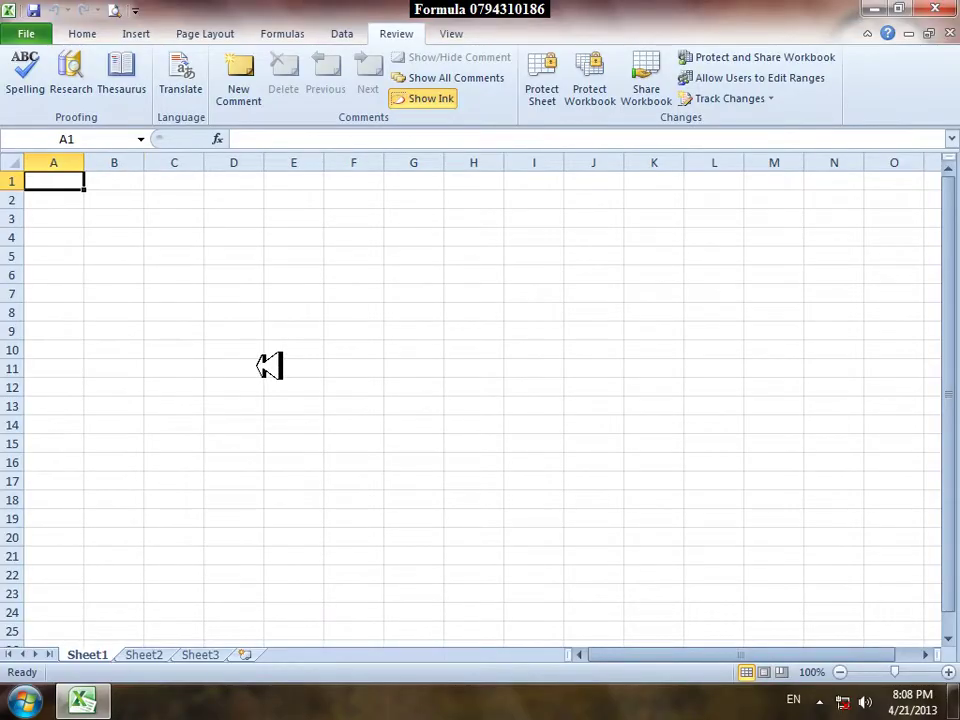
type("ID")
key("Tab")
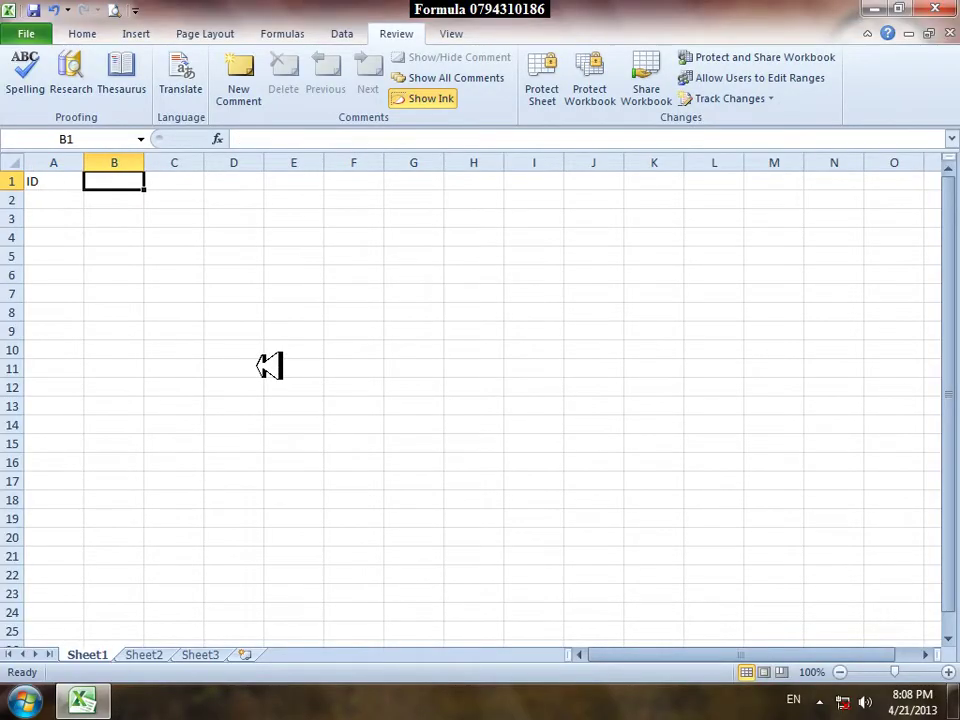
type("name")
key("Tab")
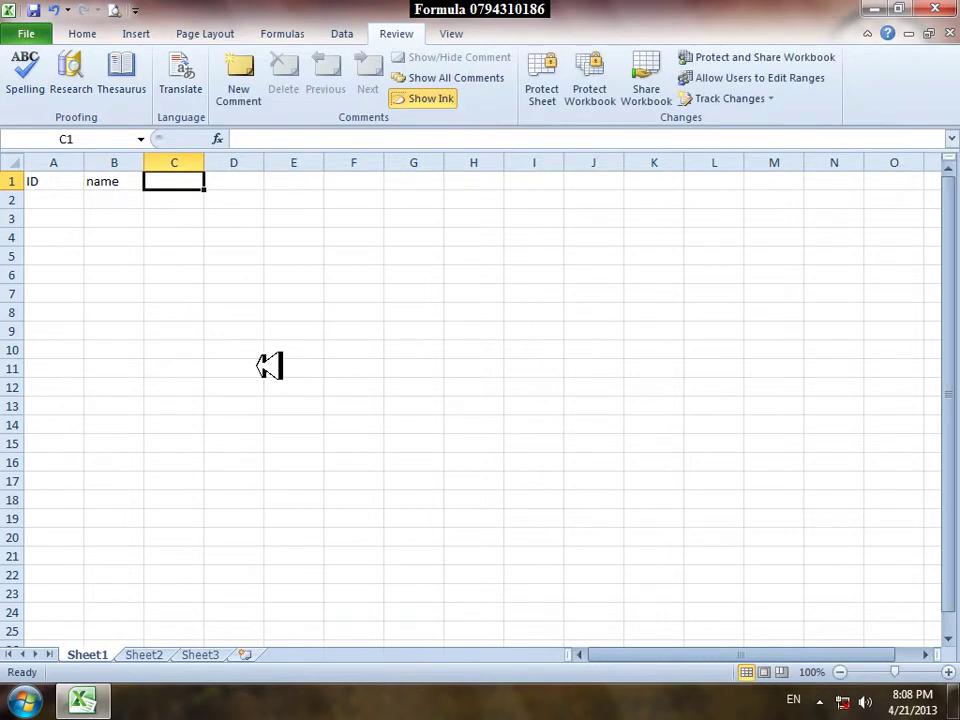
type("job")
key("Tab")
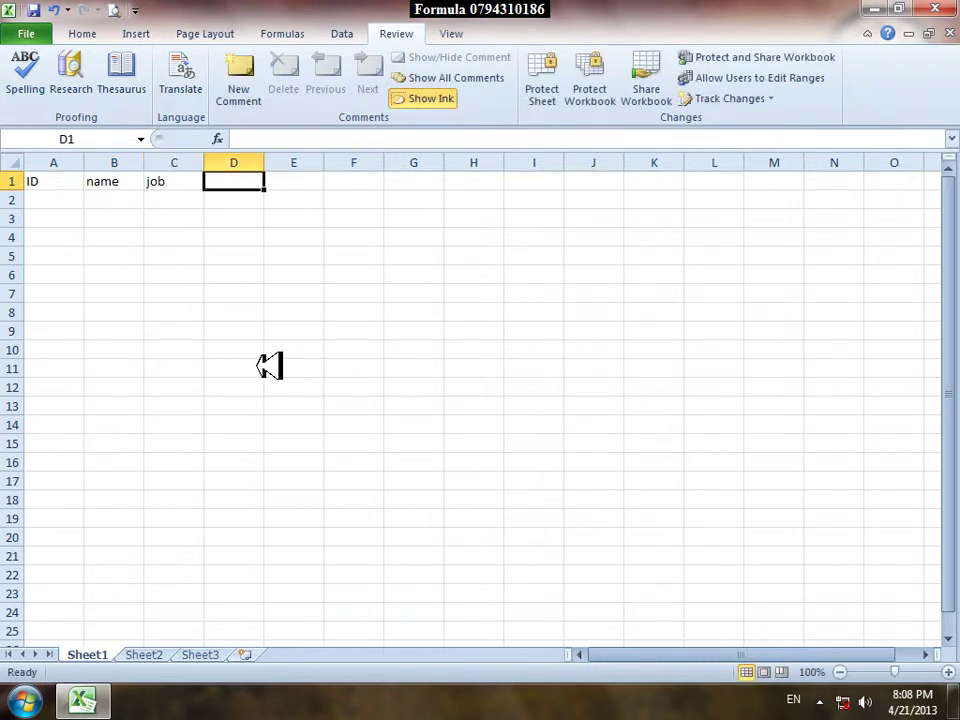
Enter the column headers S date, salary and total in D1:F1.
type("da")
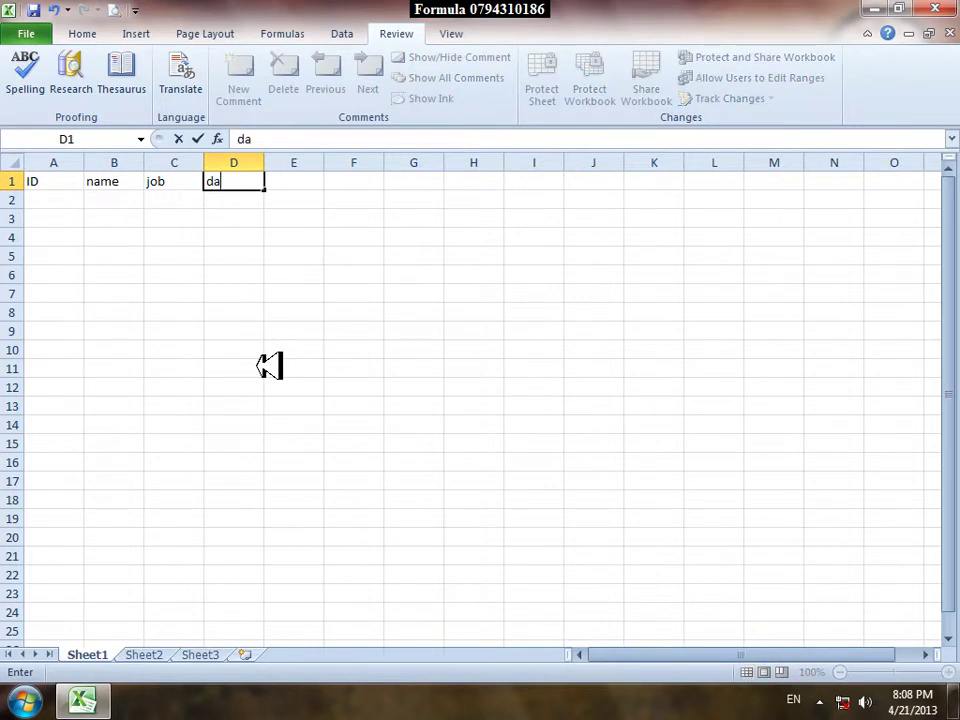
key("BackSpace")
key("BackSpace")
type("start")
key("BackSpace")
key("BackSpace")
key("BackSpace")
key("BackSpace")
type("date")
key("Tab")
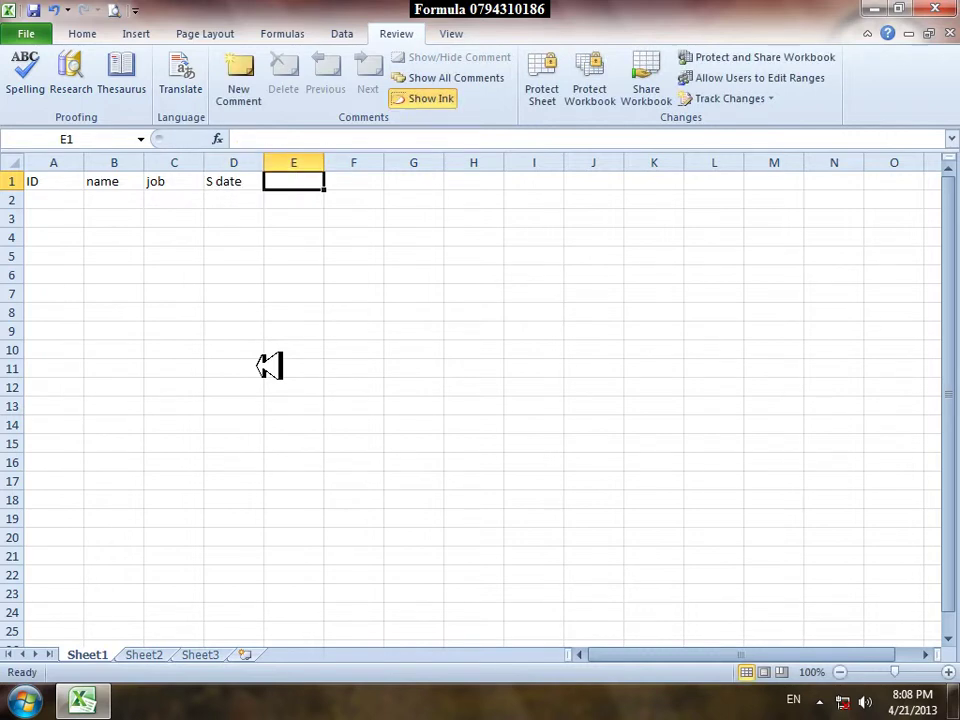
type("salary")
key("Tab")
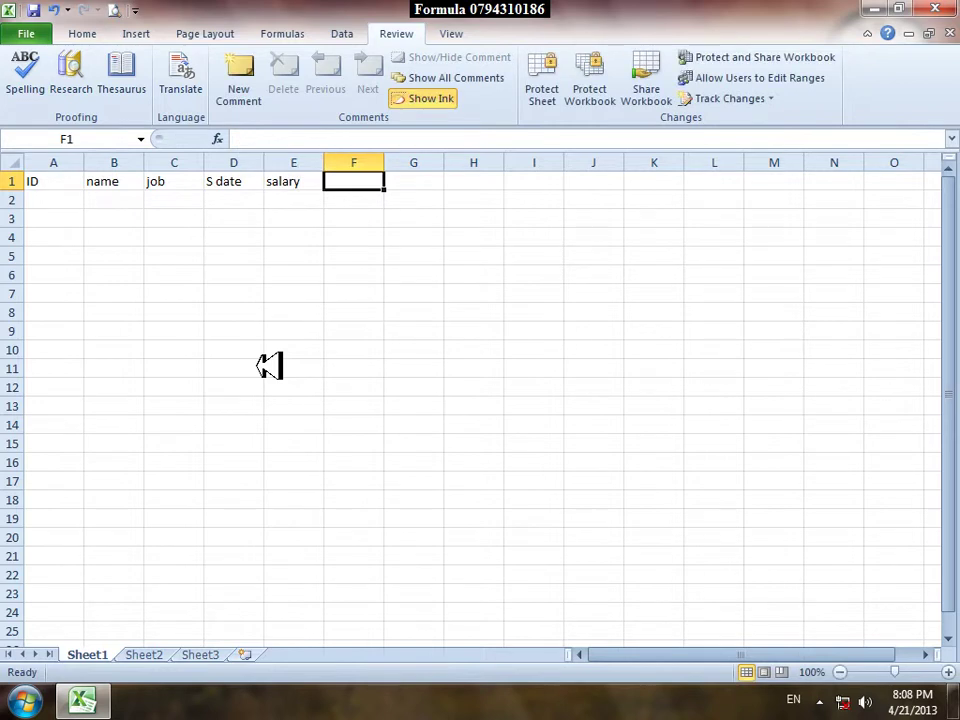
type("total")
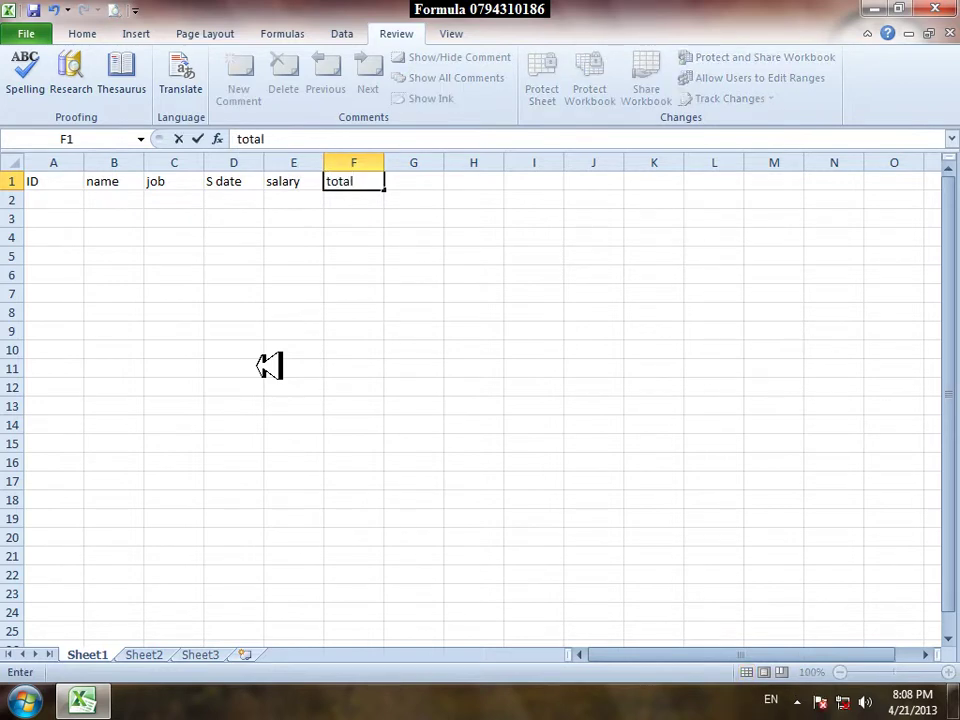
key("Return")
Fill the ID column with the series 1 to 13 in A2:A14, starting from 1.
key("Home")
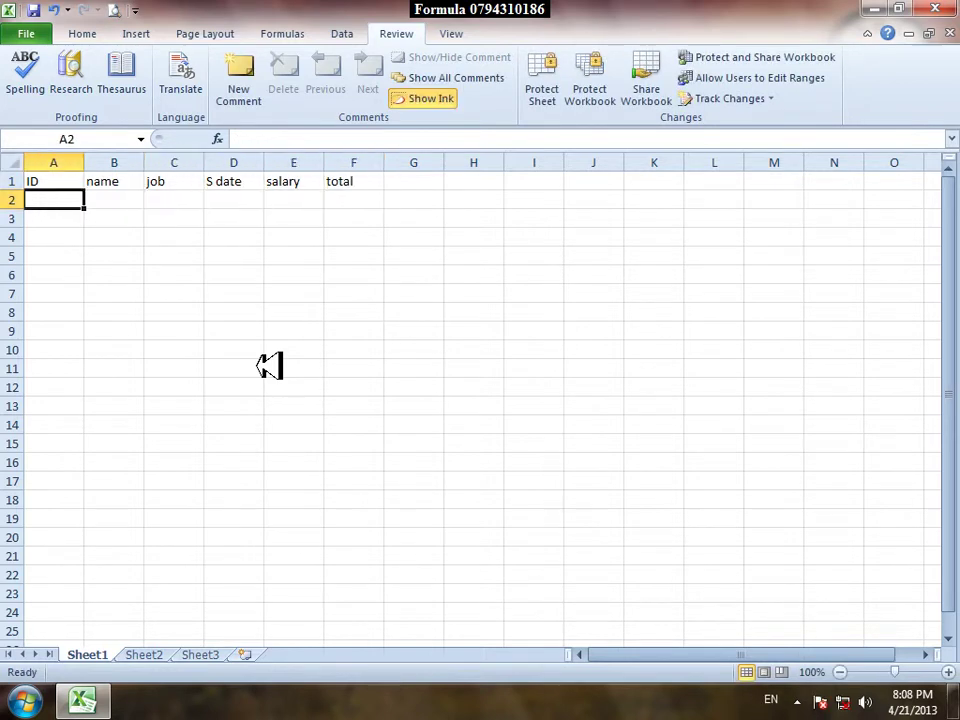
type("1")
key("Return")
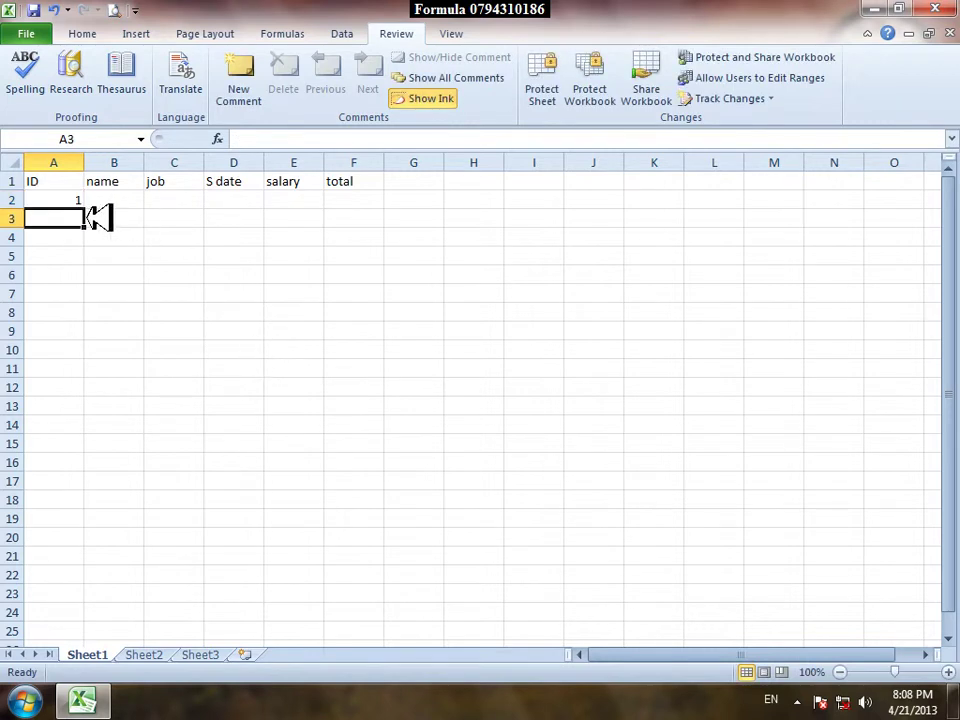
key("Up")
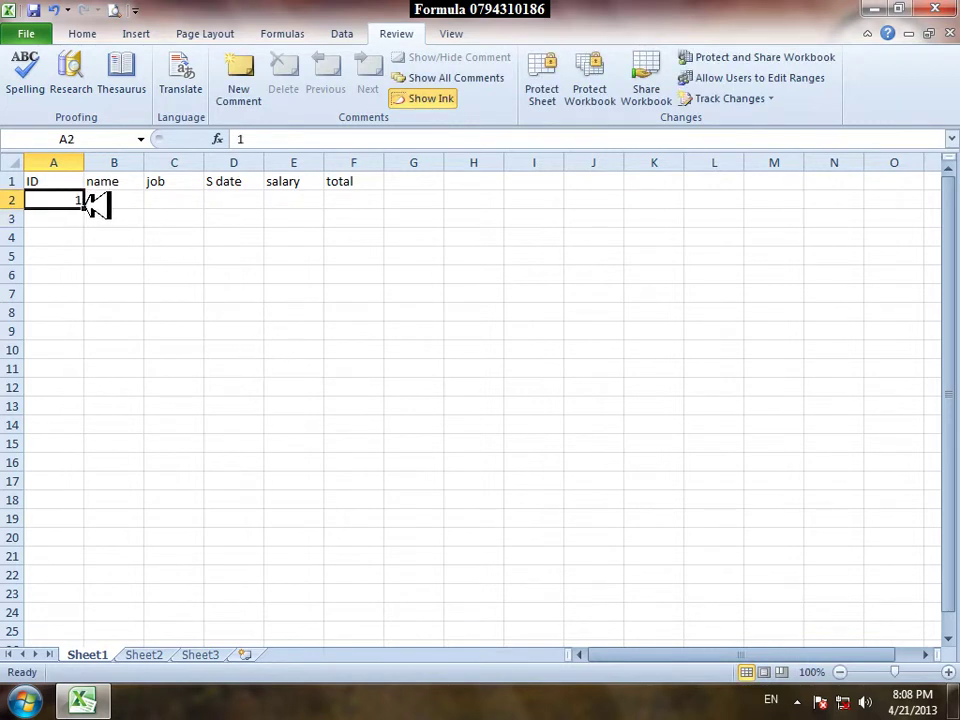
left_click_drag(90, 206, 84, 437)
left_click(150, 275)
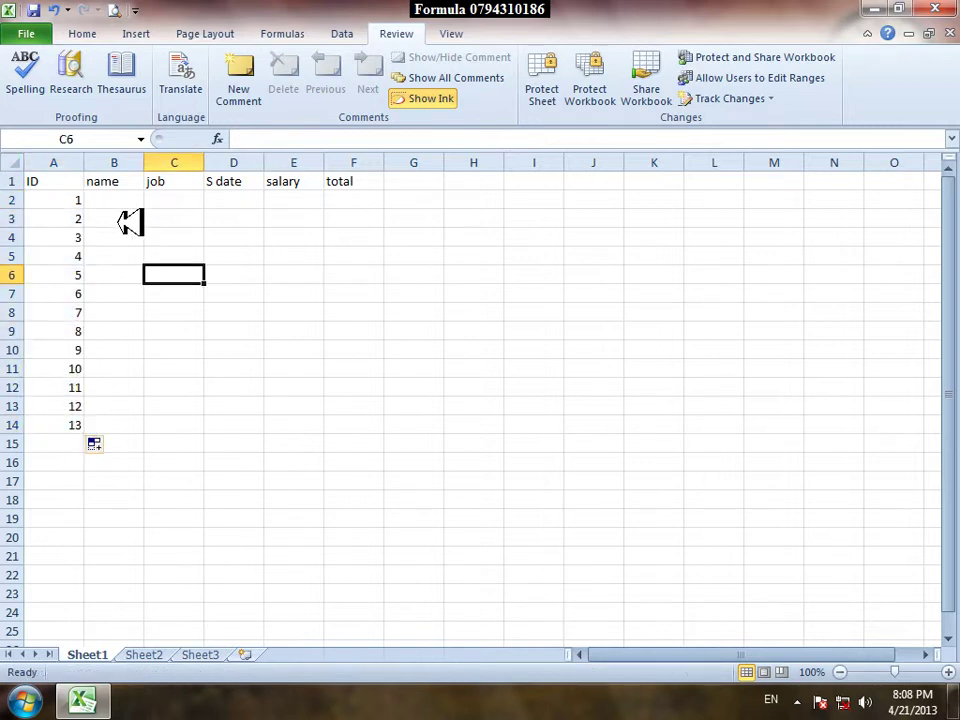
Enter the first four people's names in the name column, cells B2:B5.
left_click(130, 204)
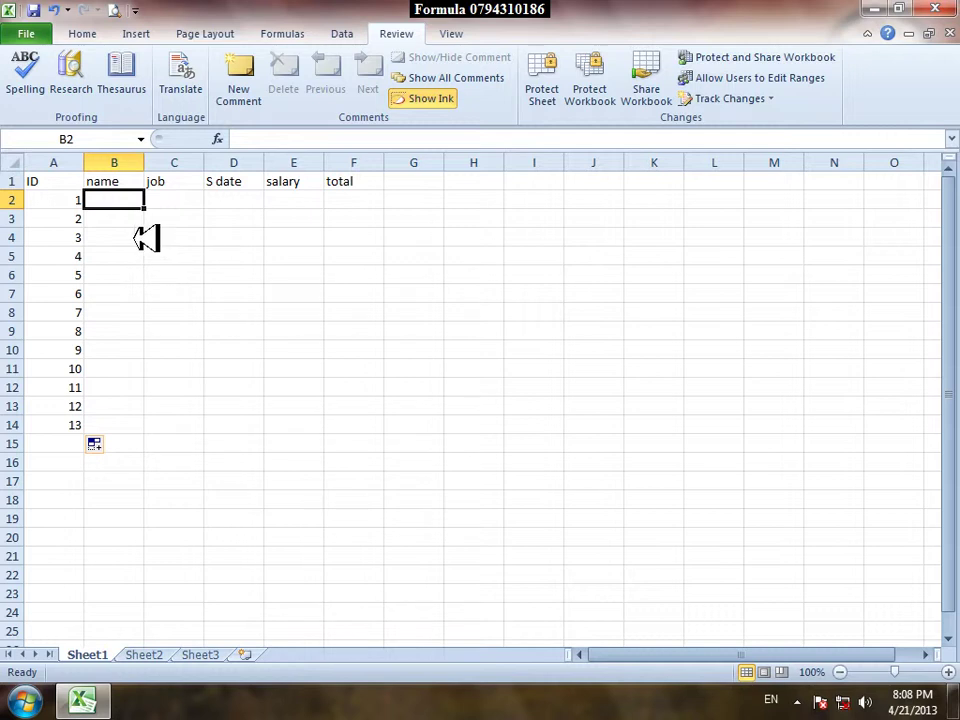
type("ahmad")
key("Return")
type("omer")
key("Return")
type("khan")
key("Return")
type("jan")
key("Return")
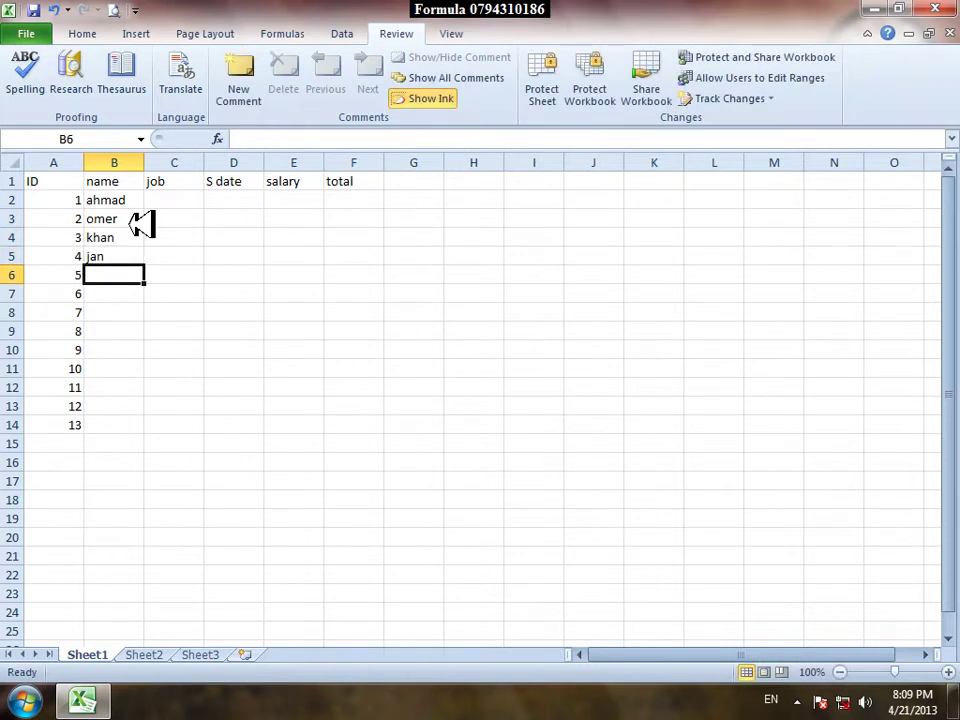
Enter the names for IDs 5 and 6 in B6:B7, correcting the spelling of the second one.
type("al")
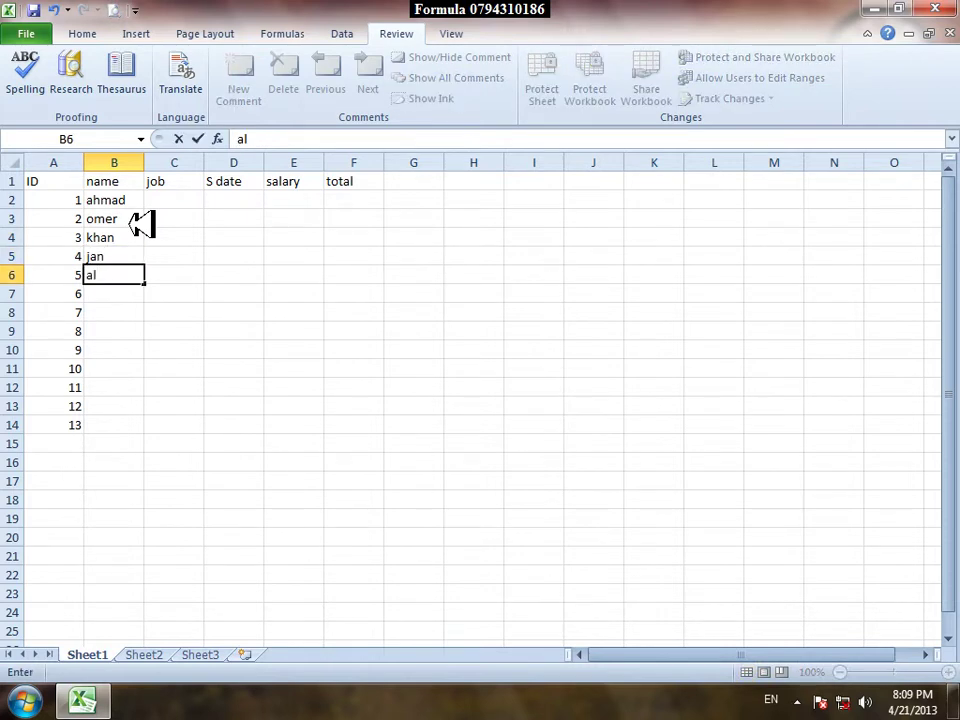
type("i")
key("Return")
type("alal")
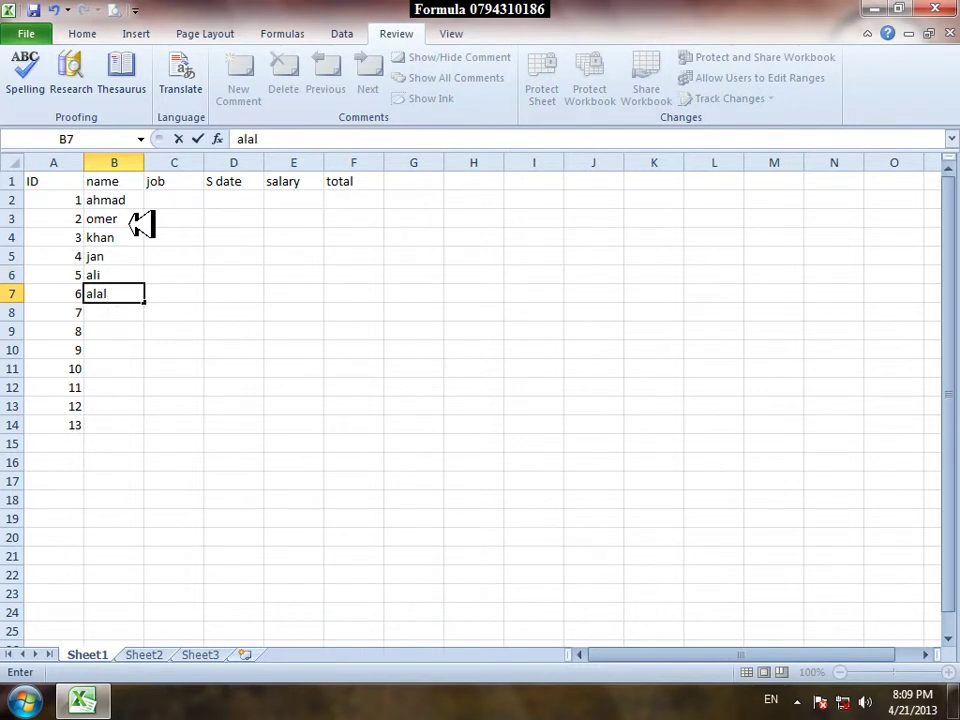
type("i")
key("Return")
key("Up")
key("F2")
key("BackSpace")
key("BackSpace")
key("BackSpace")
key("BackSpace")
type("ali")
key("Return")
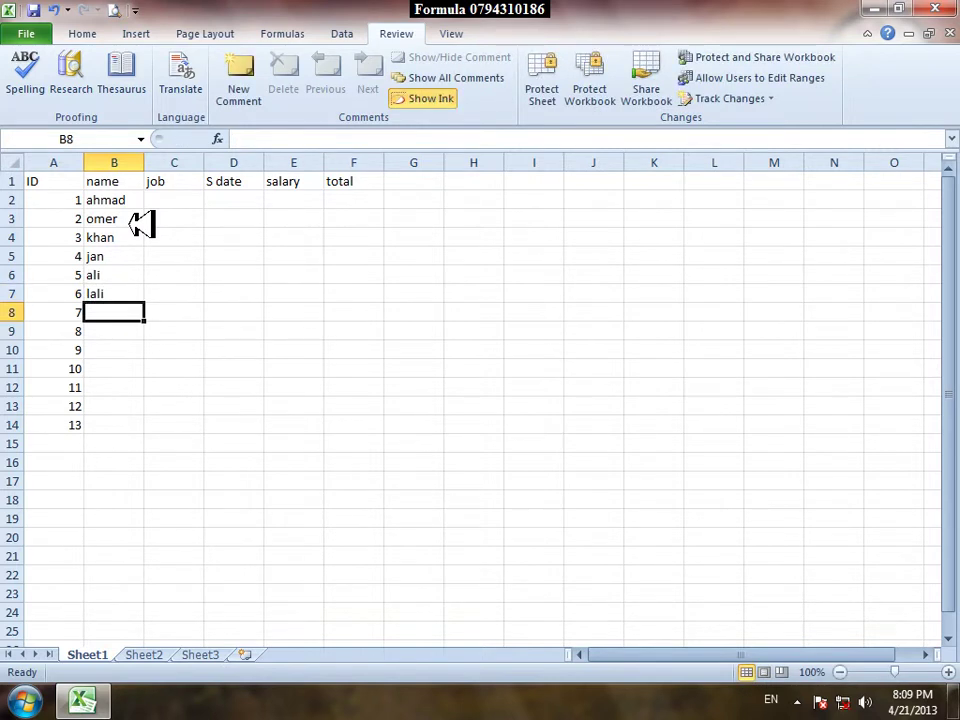
Enter four more people's names for IDs 7 to 10 in B8:B11.
type("khalid")
key("Return")
type("wasim")
key("Return")
type("karim")
key("Return")
type("sy")
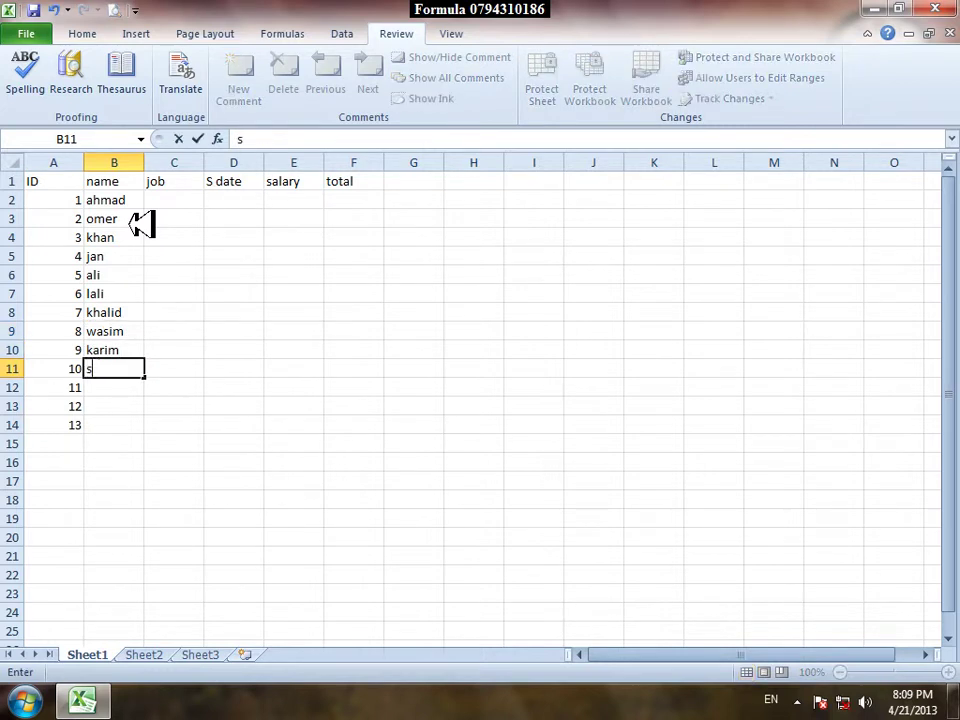
key("BackSpace")
type("ia")
key("BackSpace")
key("BackSpace")
key("BackSpace")
type("zia")
key("Return")
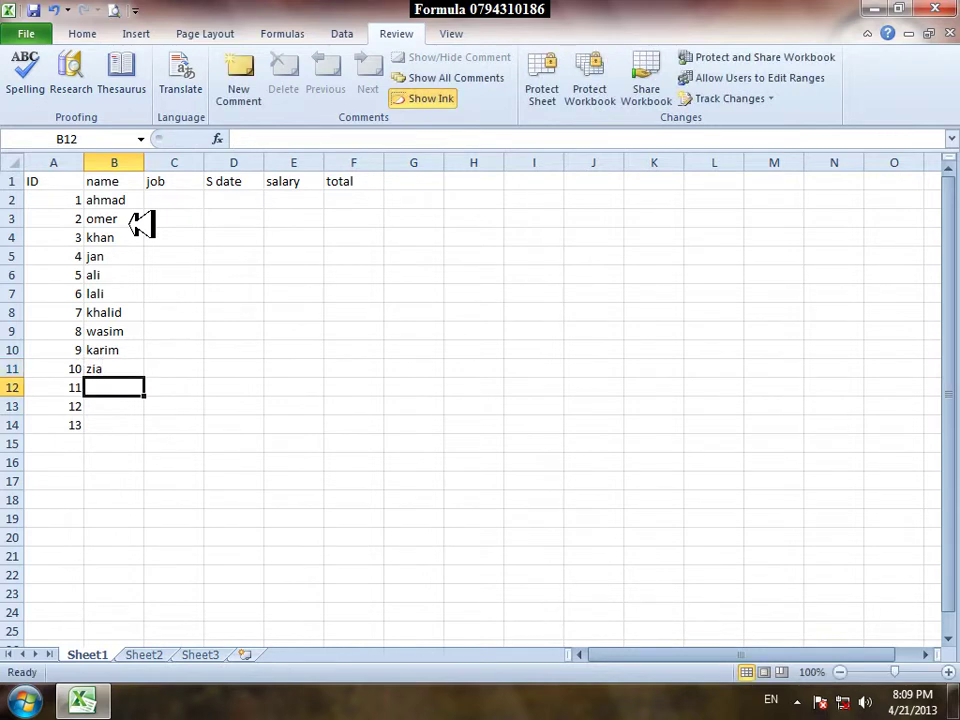
Complete the name column with the last three people's names in B12:B14.
type("ka")
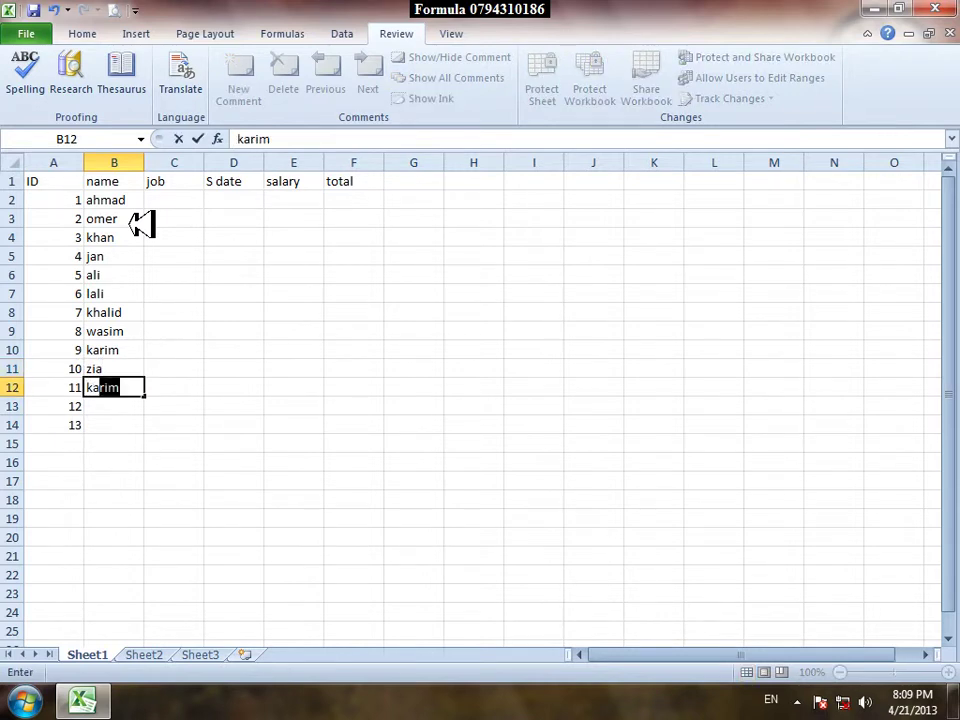
key("Return")
type("wali")
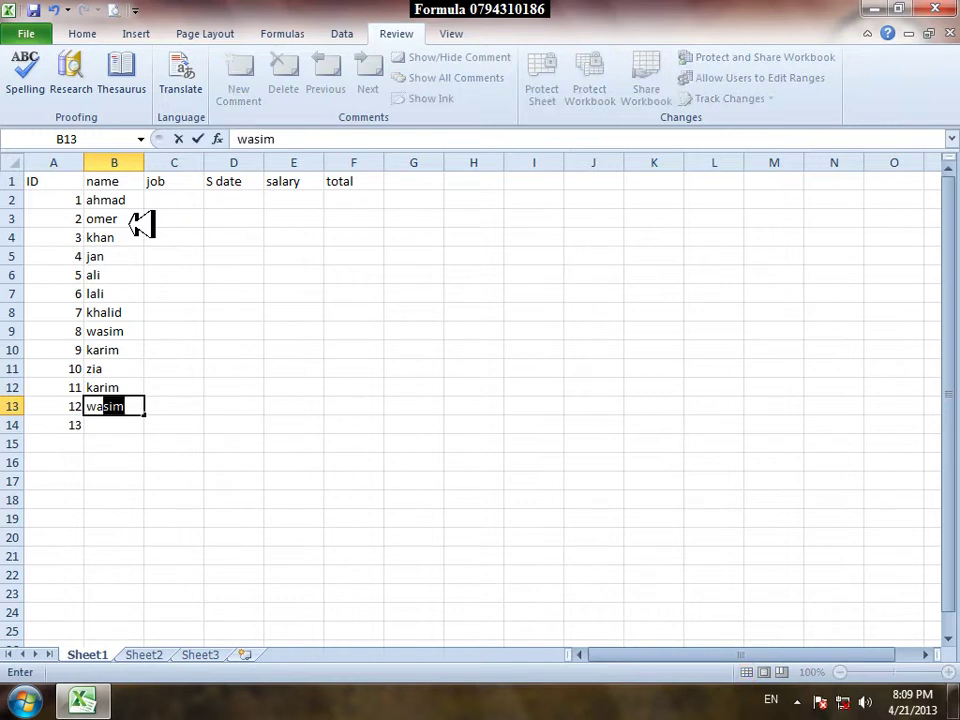
key("BackSpace")
key("BackSpace")
key("BackSpace")
type("akel")
key("BackSpace")
key("BackSpace")
type("il")
key("Return")
type("ahmad")
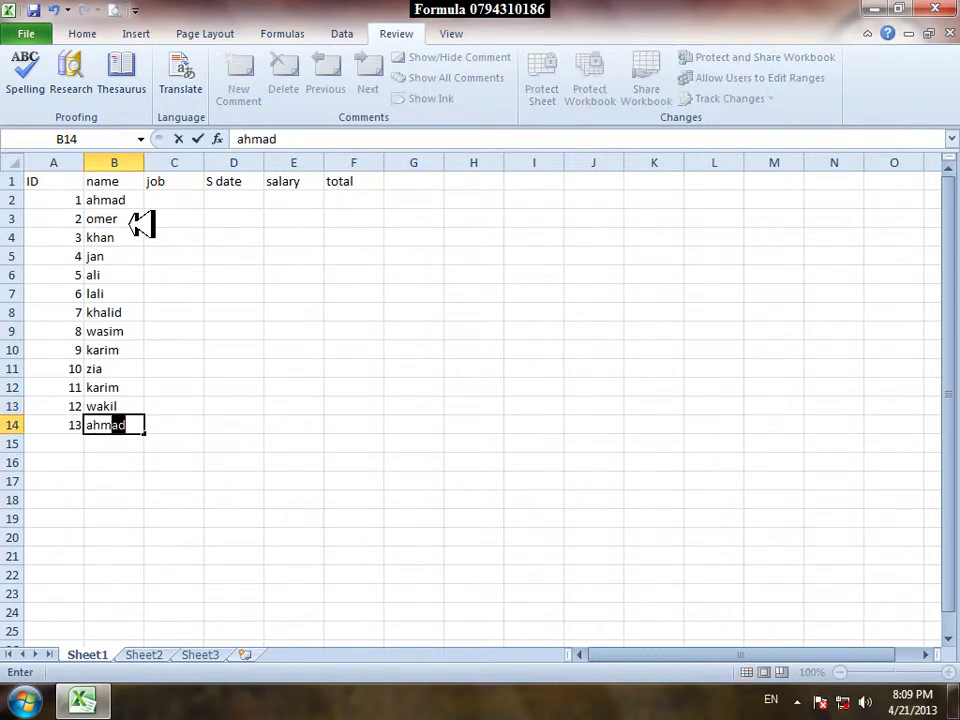
key("Tab")
Enter the jobs teacher, engineer, driver and farmer in C2:C5.
key("Up")
key("Up")
key("Up")
key("Up")
key("Up")
key("Up")
key("Up")
key("Up")
key("Up")
key("Up")
key("Up")
key("Up")
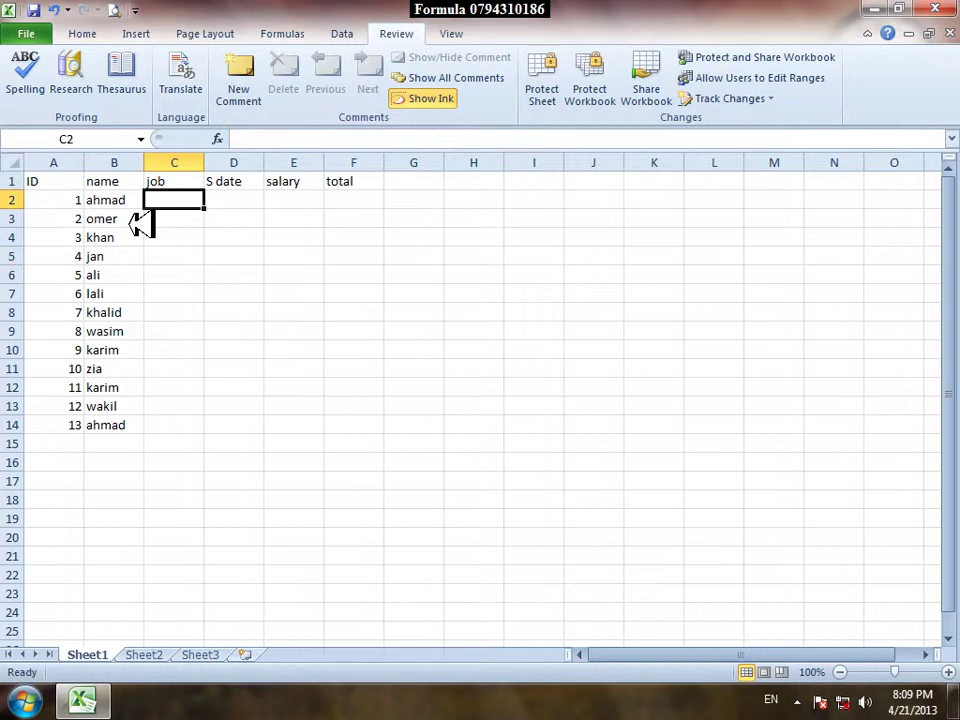
type("teacher")
key("Return")
type("engineer")
key("Return")
type("dr")
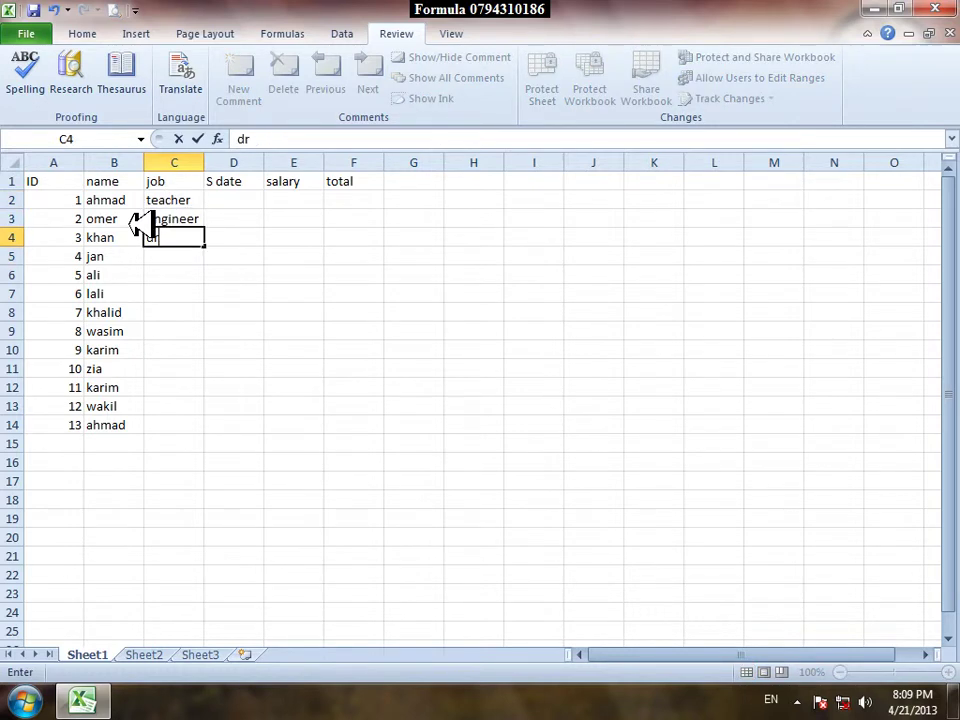
type("iver")
key("Return")
type("farmer")
key("Return")
Enter the jobs cleaner and driver in C6:C7.
type("d")
key("BackSpace")
key("BackSpace")
type("clea")
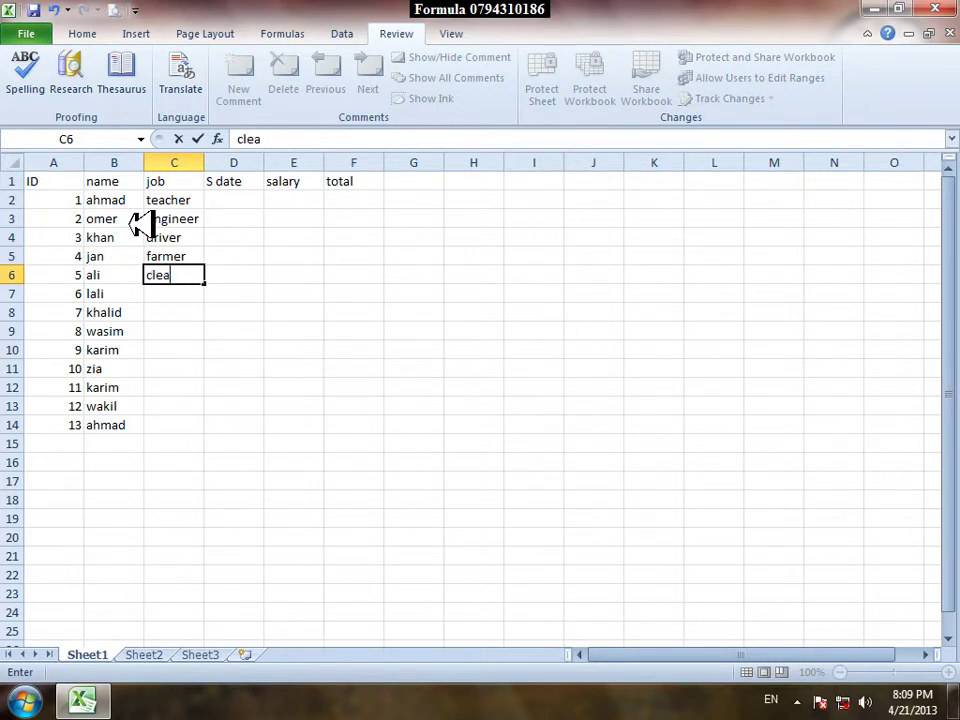
type("ner")
key("Return")
type("driver")
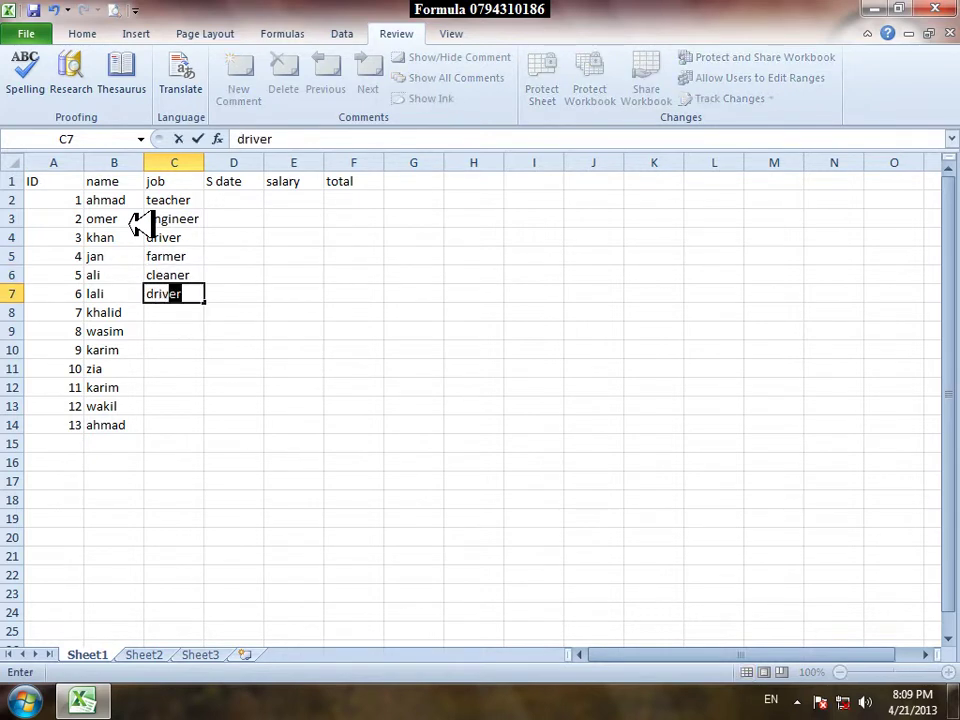
key("Return")
Enter the jobs teacher and farmer in C8:C9.
type("fr")
key("BackSpace")
key("BackSpace")
type("e")
key("BackSpace")
type("t")
key("Return")
type("f")
key("Return")
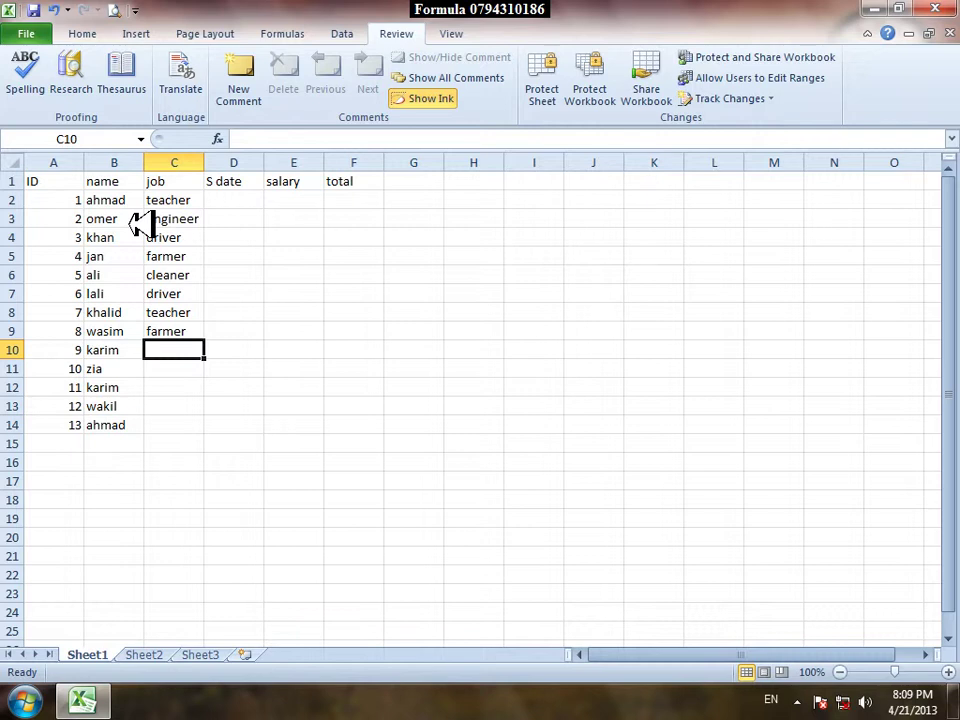
Enter the jobs engineer and cooker in C10:C11.
type("t")
key("BackSpace")
key("BackSpace")
type("e")
key("Return")
type("s")
key("BackSpace")
type("cooker")
key("Return")
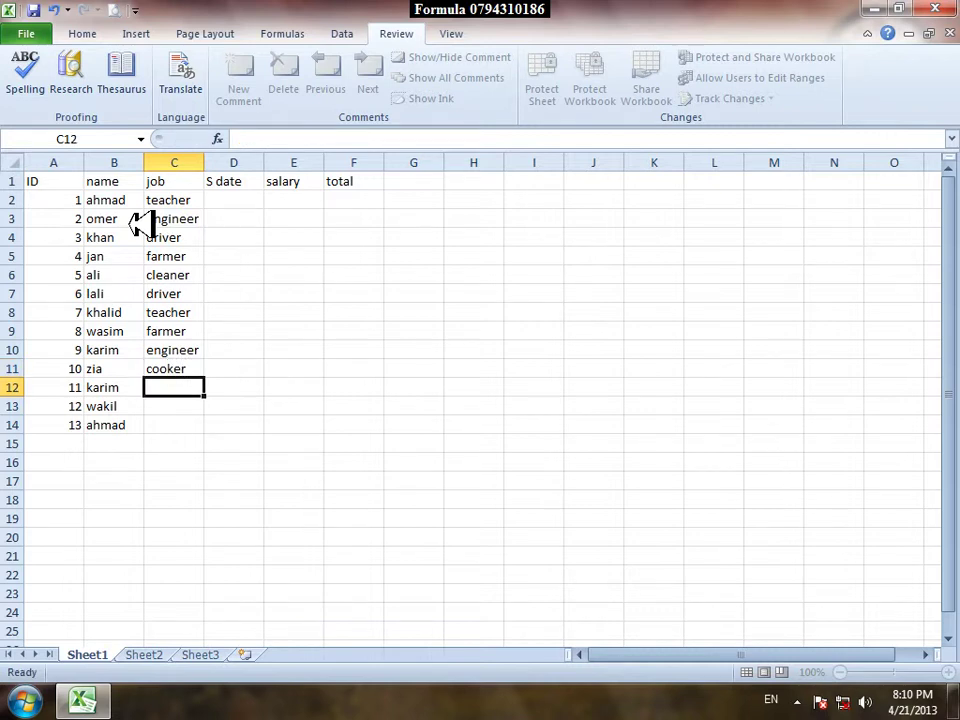
Complete the job column with cooker, teacher and engineer in C12:C14.
type("co")
key("Return")
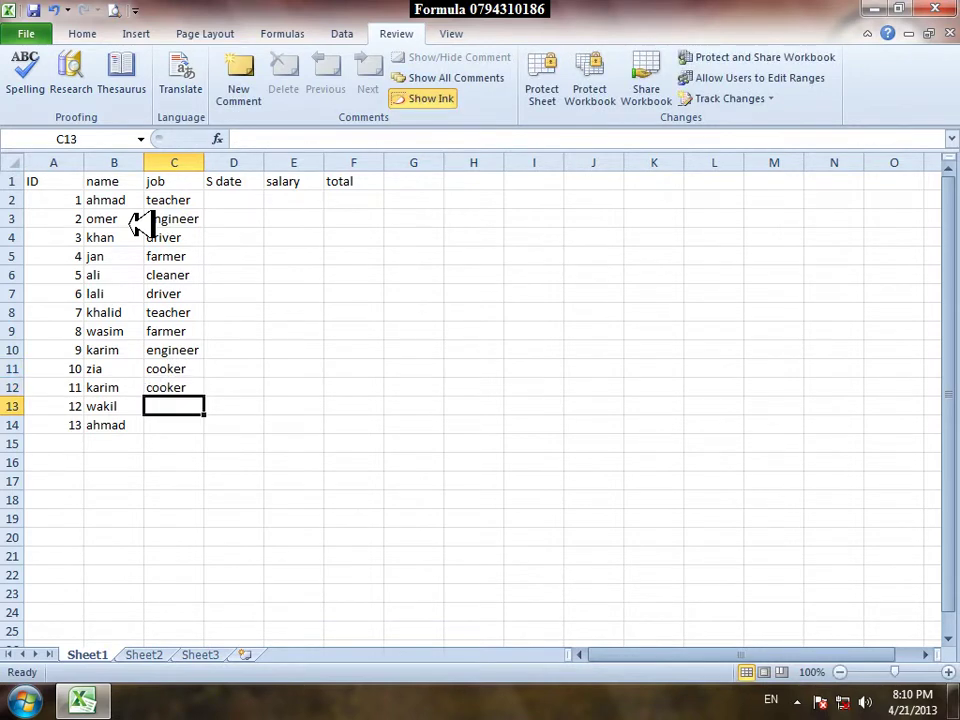
type("t")
key("Return")
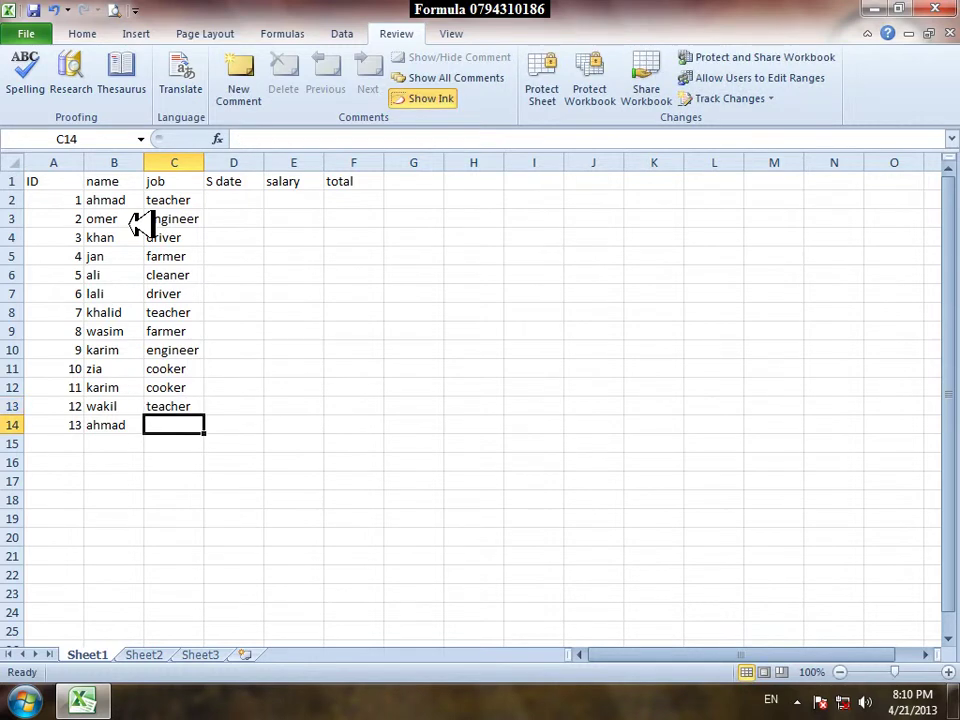
type("e")
key("BackSpace")
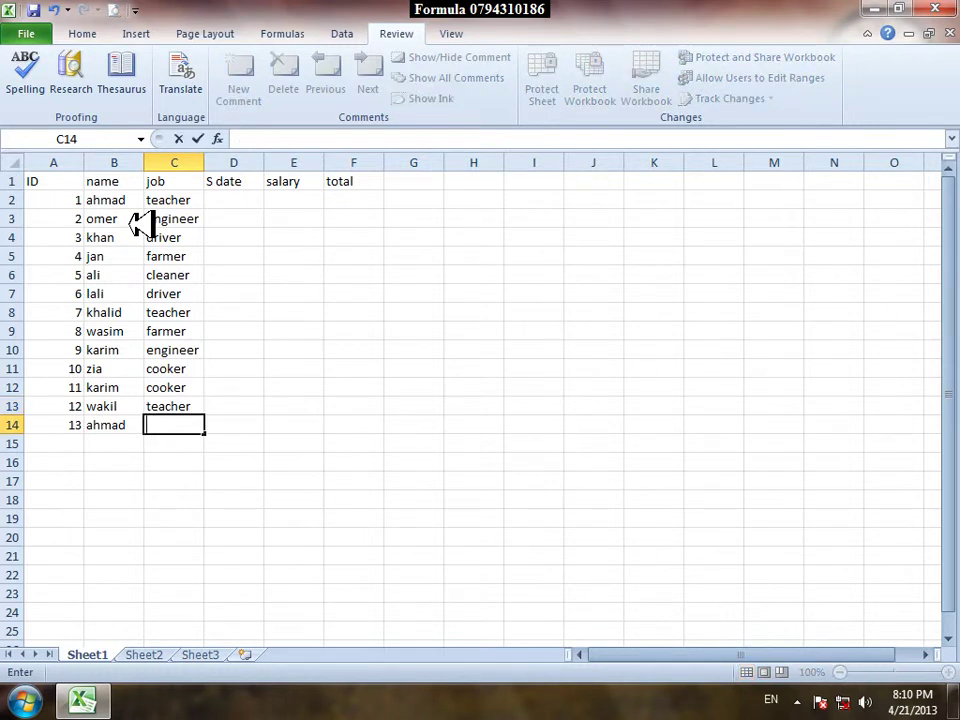
type("engineer")
key("Return")
Insert the current date 4/21/2013 in D2 and fill the S date column with consecutive dates down to D14.
key("Right")
key("Up")
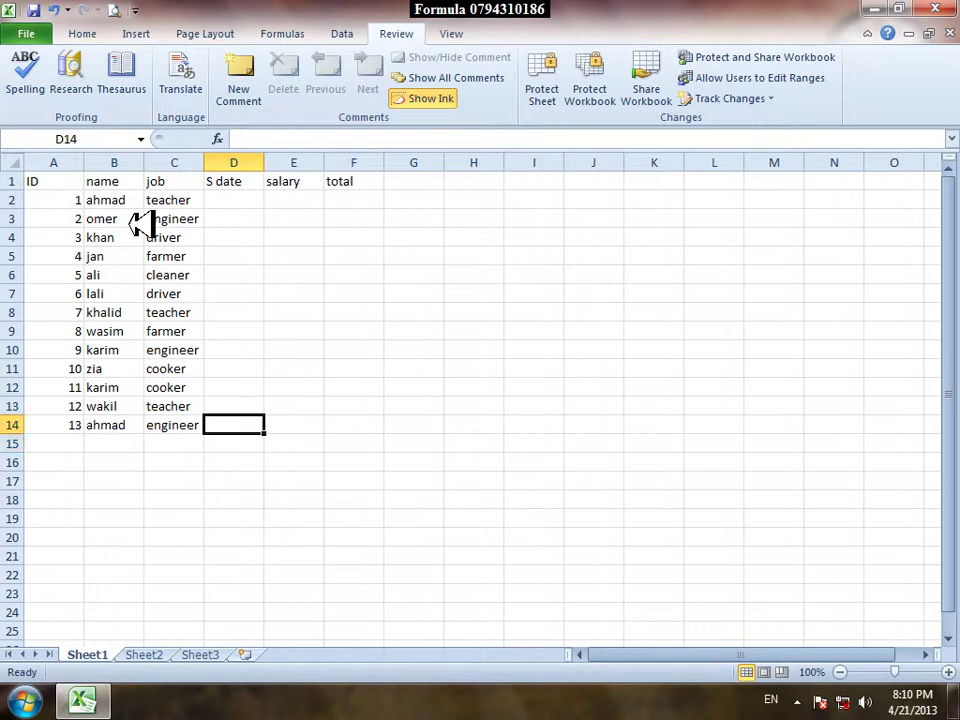
key("ctrl+Up")
key("Down")
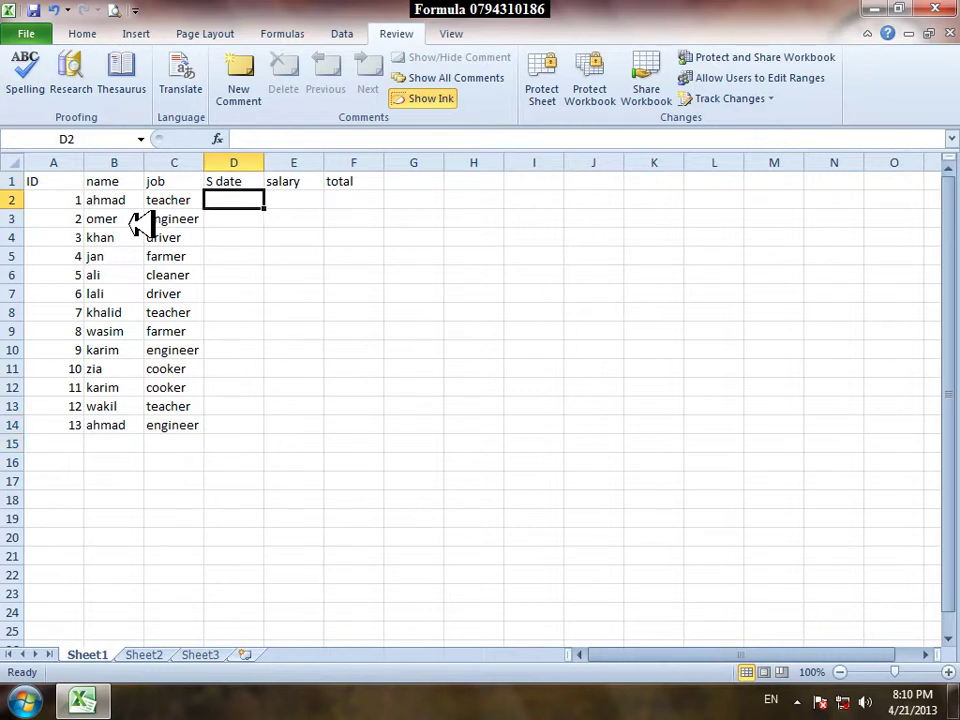
key("ctrl+semicolon")
left_click(253, 315)
left_click(255, 202)
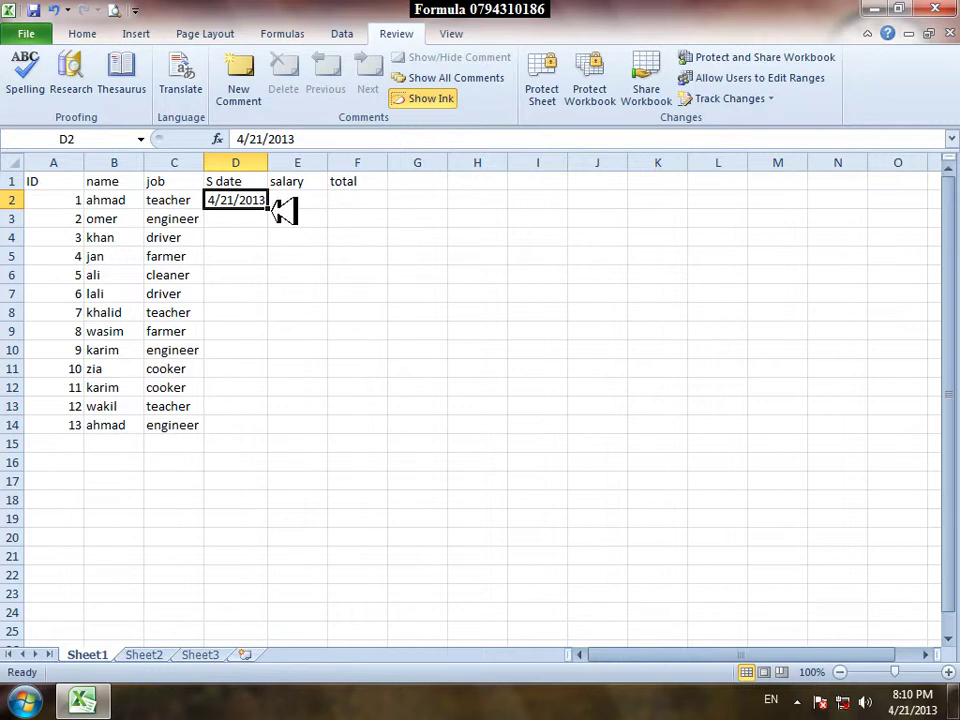
left_click_drag(268, 208, 285, 437)
left_click(375, 326)
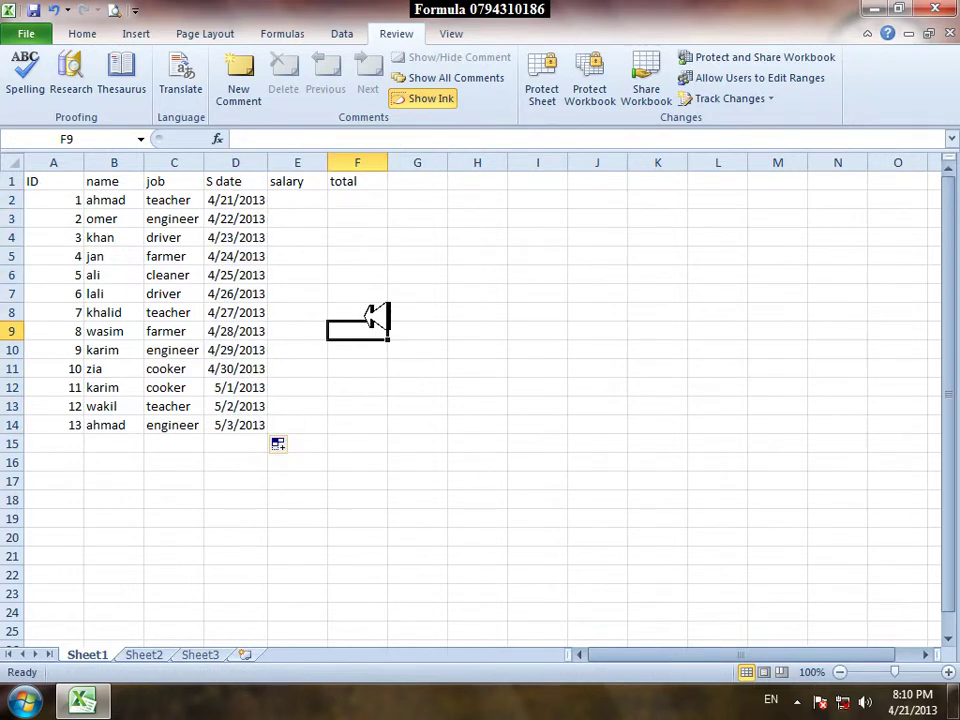
Enter the salaries 1200, 10000, 2000 and 6000 in E2:E5.
left_click(312, 201)
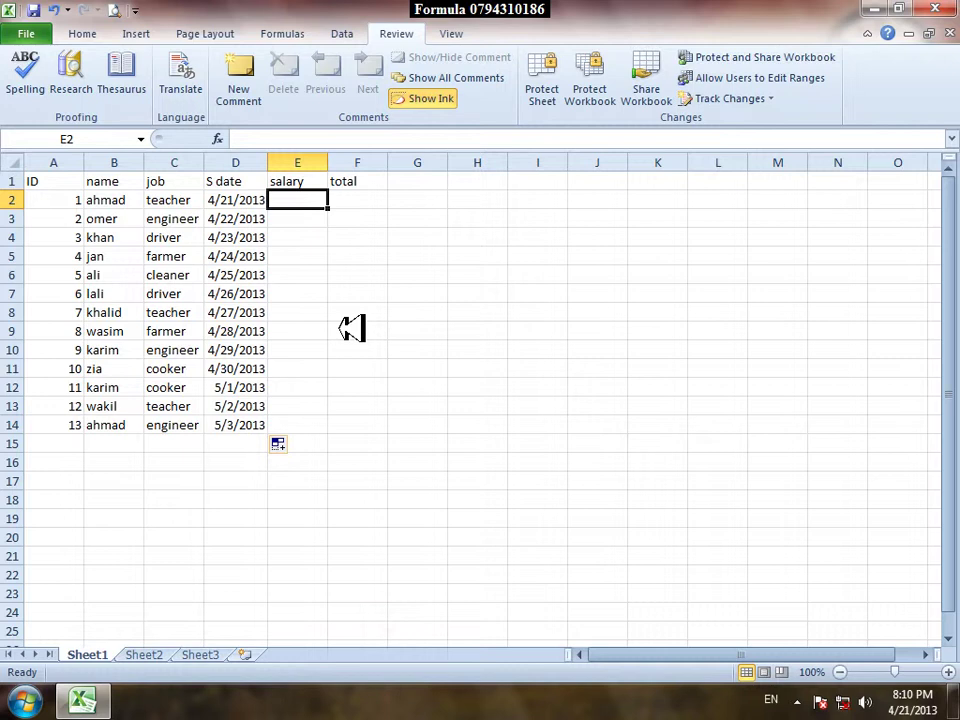
type("1200")
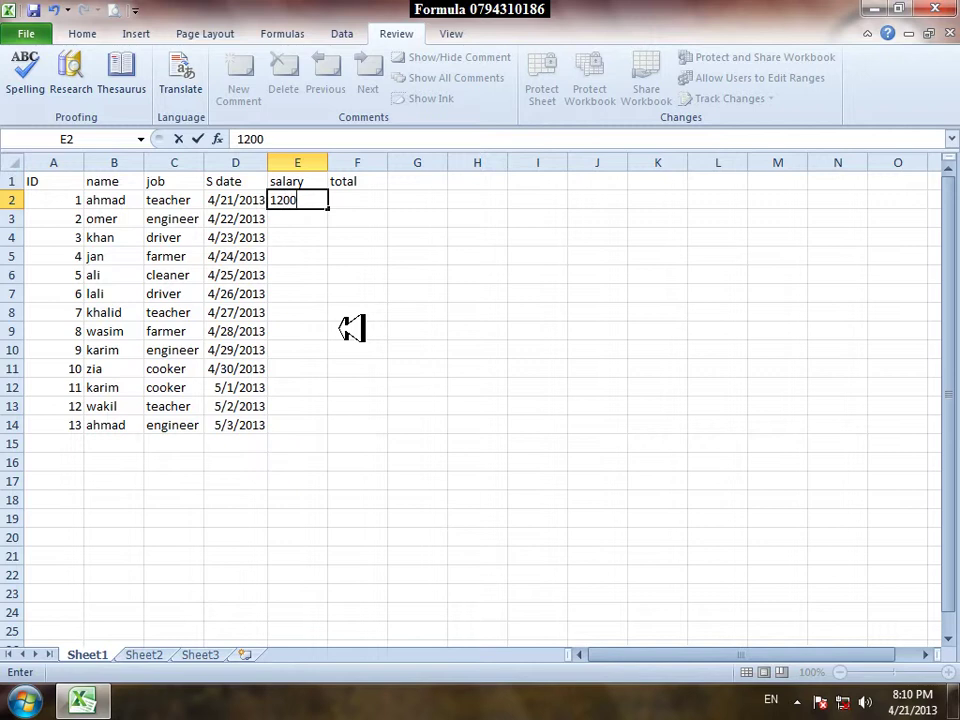
key("Return")
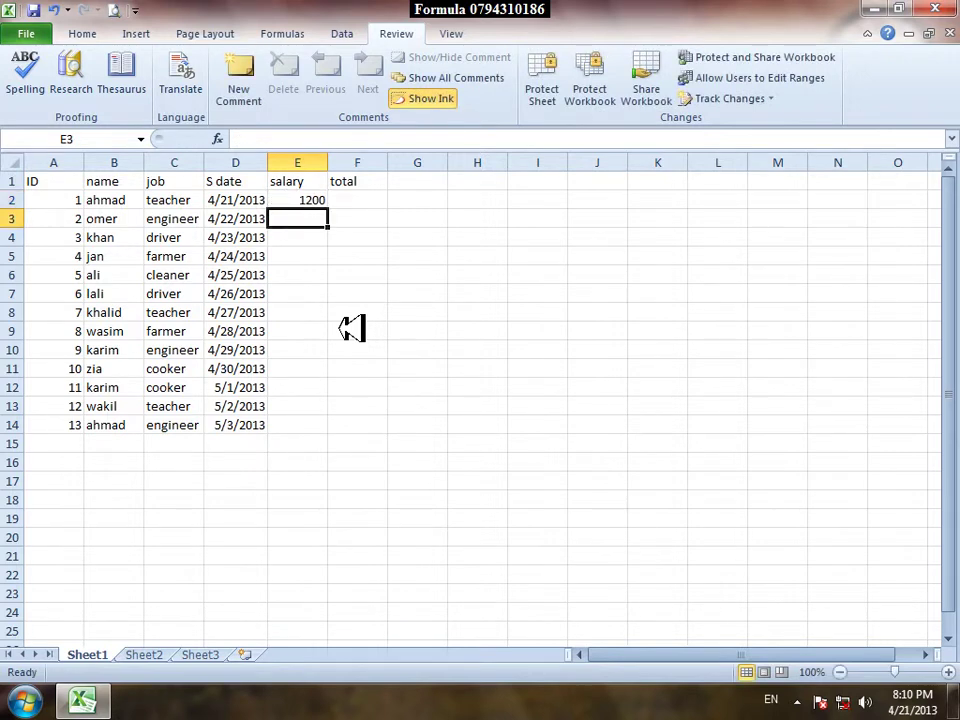
type("10000")
key("Return")
type("20000")
key("BackSpace")
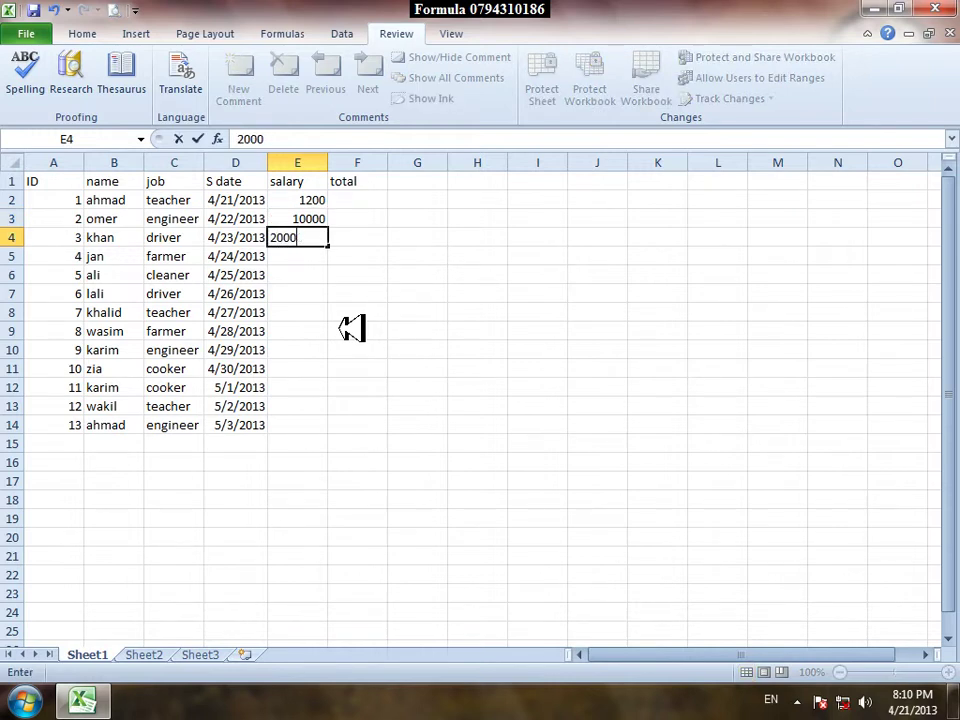
key("Return")
type("6000")
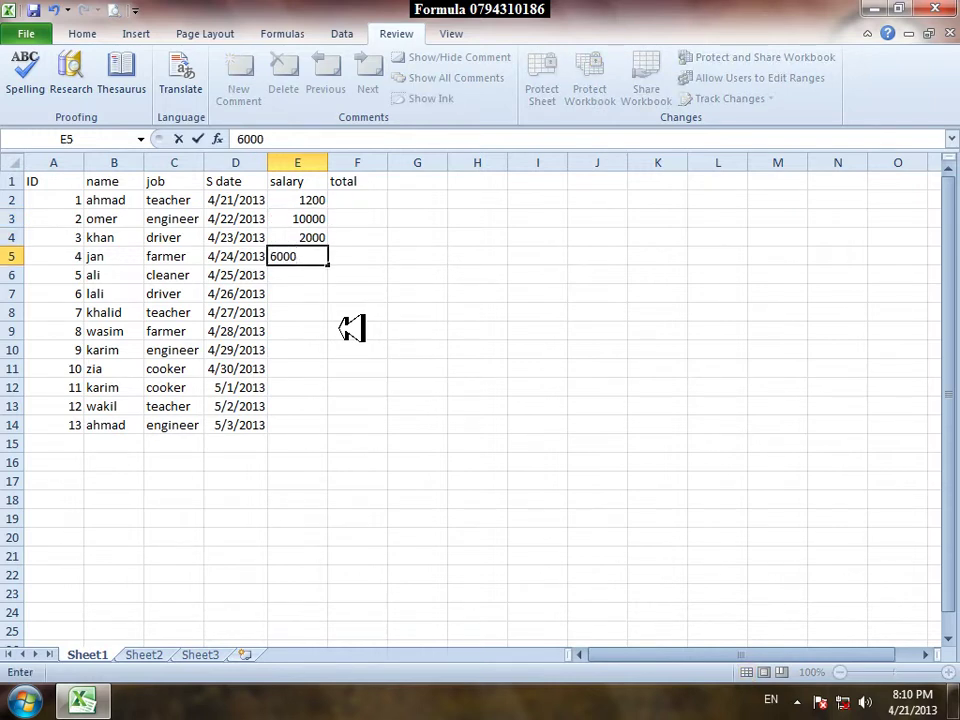
key("Return")
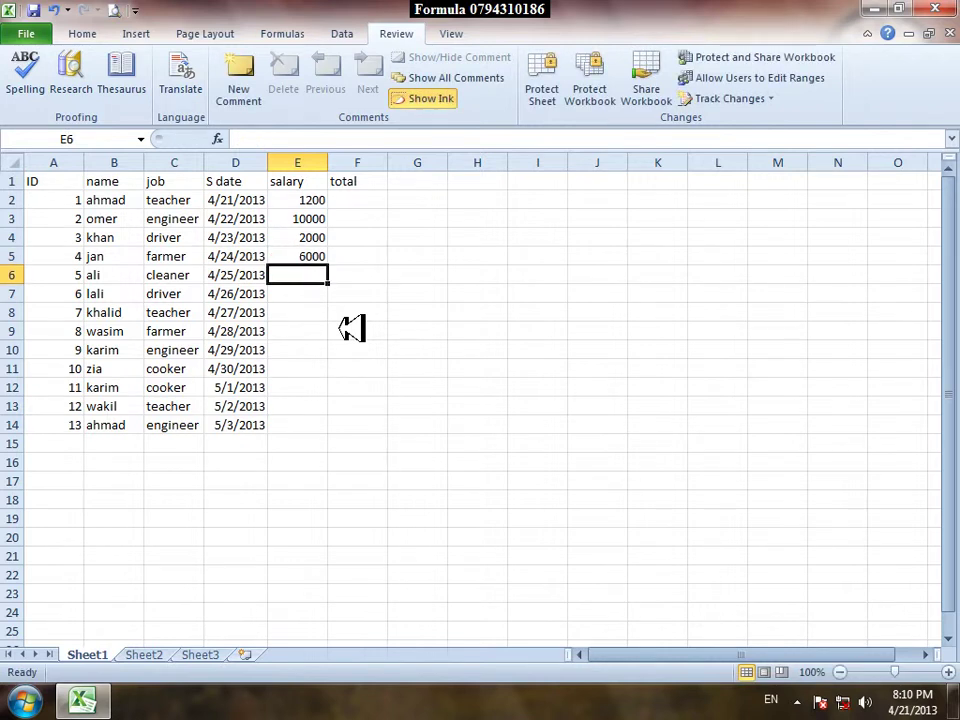
Enter the salaries 5000, 8000, 9000 and 7000 in E6:E9.
type("5000")
key("Return")
type("800")
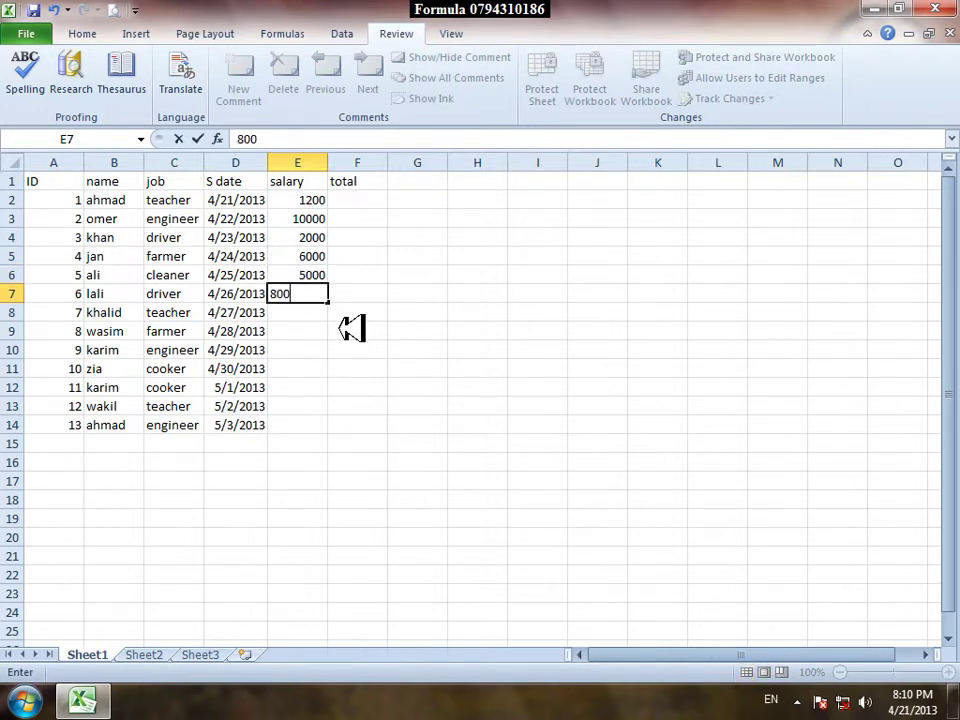
type("0")
key("Return")
type("9000")
key("Return")
type("7000")
key("Return")
Enter the salaries 4000, 5000 and 62000 in E10:E12.
type("4000")
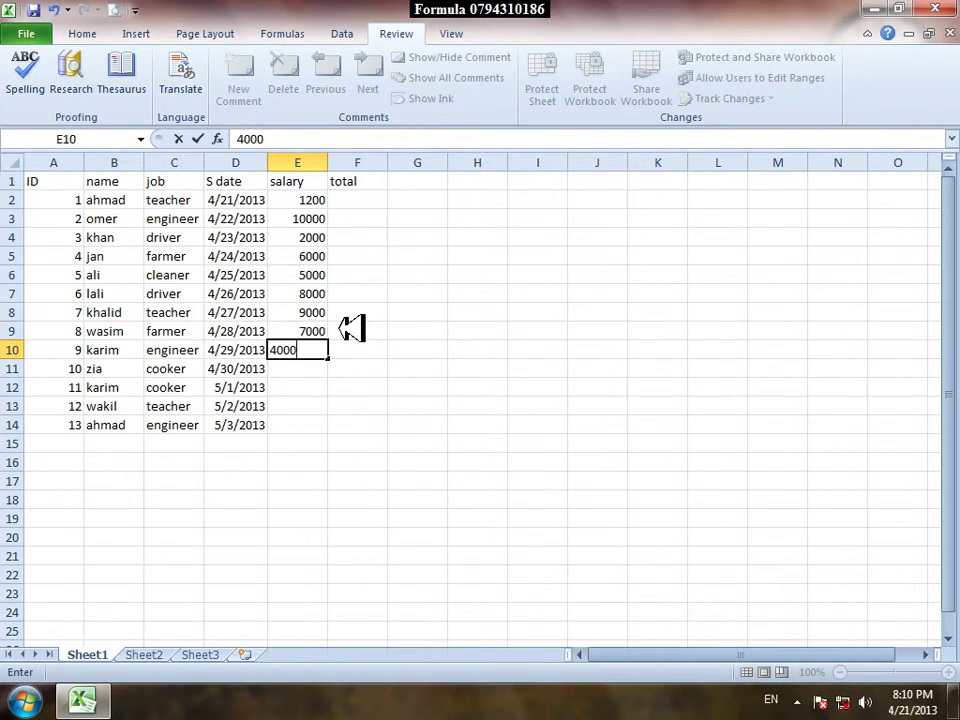
key("Return")
type("5000")
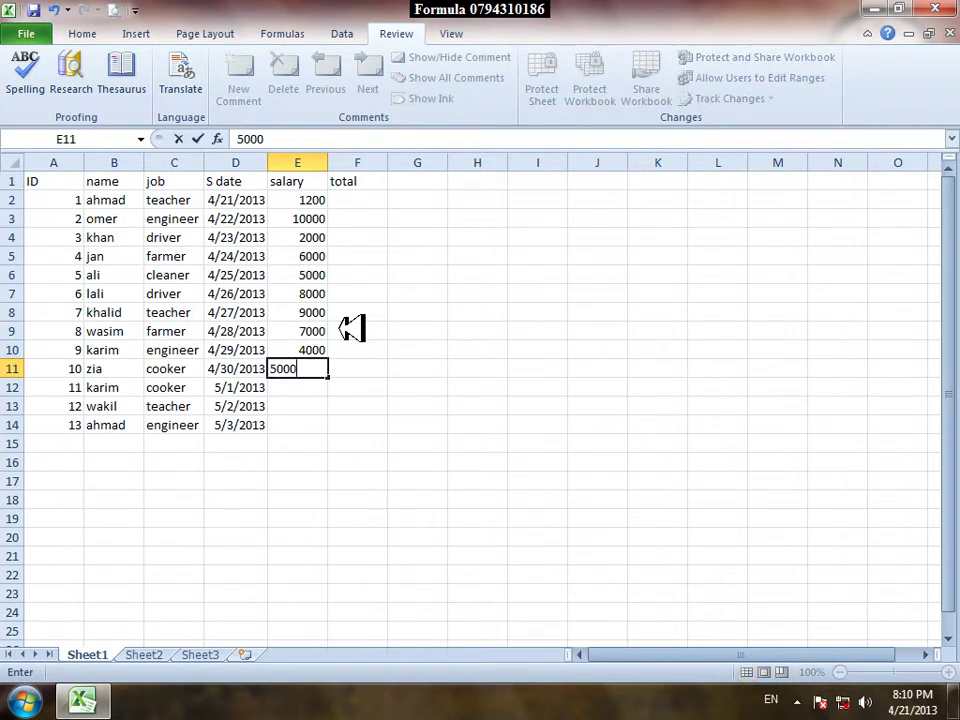
key("Return")
type("62000")
key("Return")
Complete the salary column with 5000 and 12000 in E13:E14.
type("5")
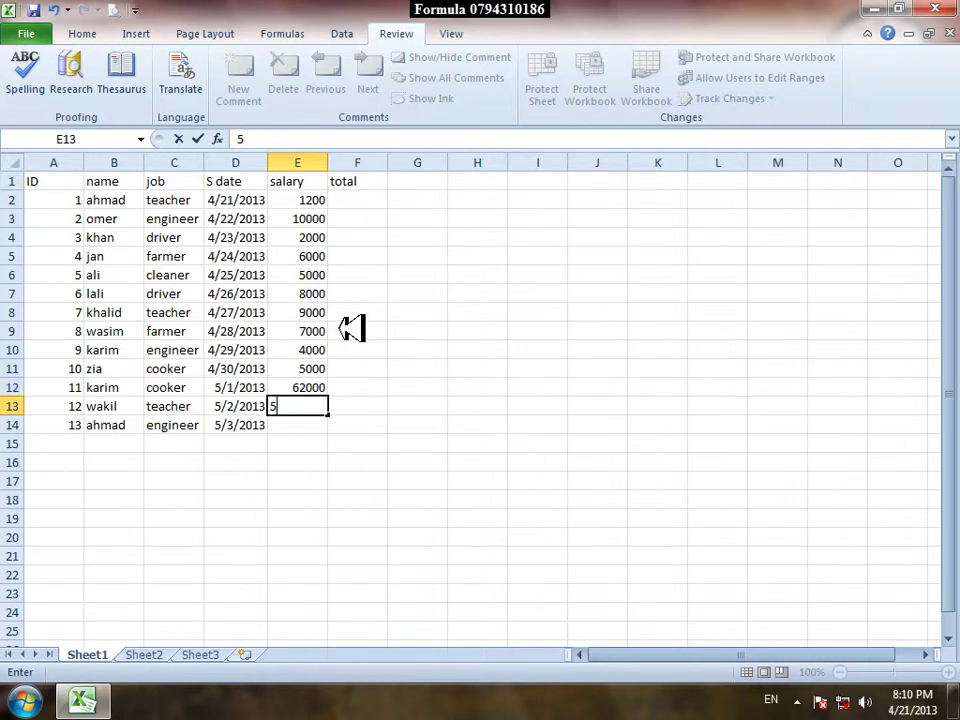
type("000")
key("Return")
type("12000")
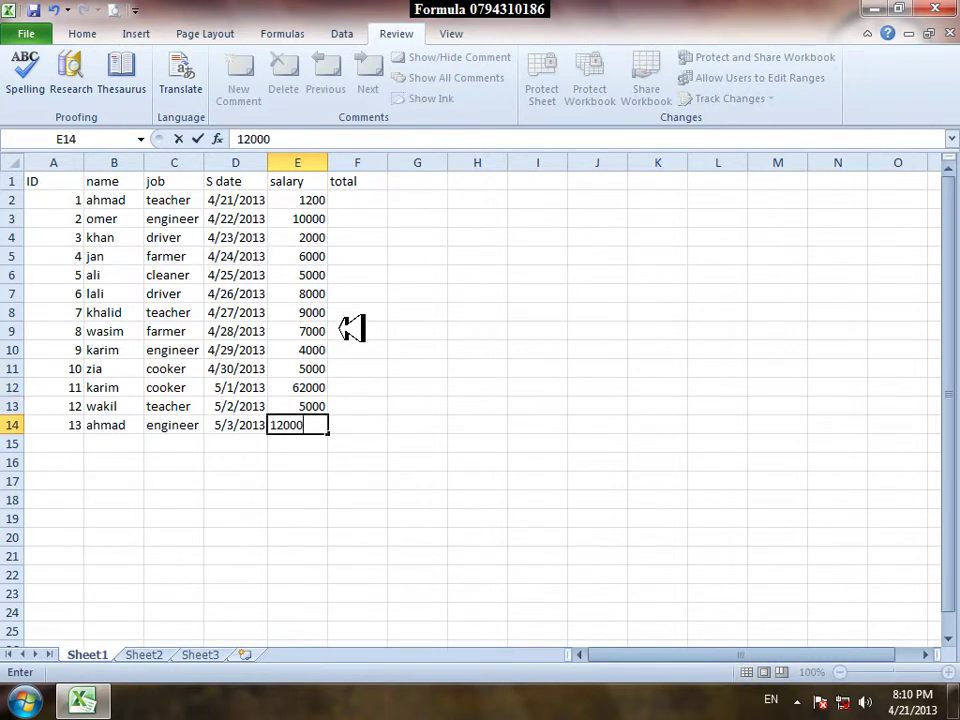
key("Return")
key("Up")
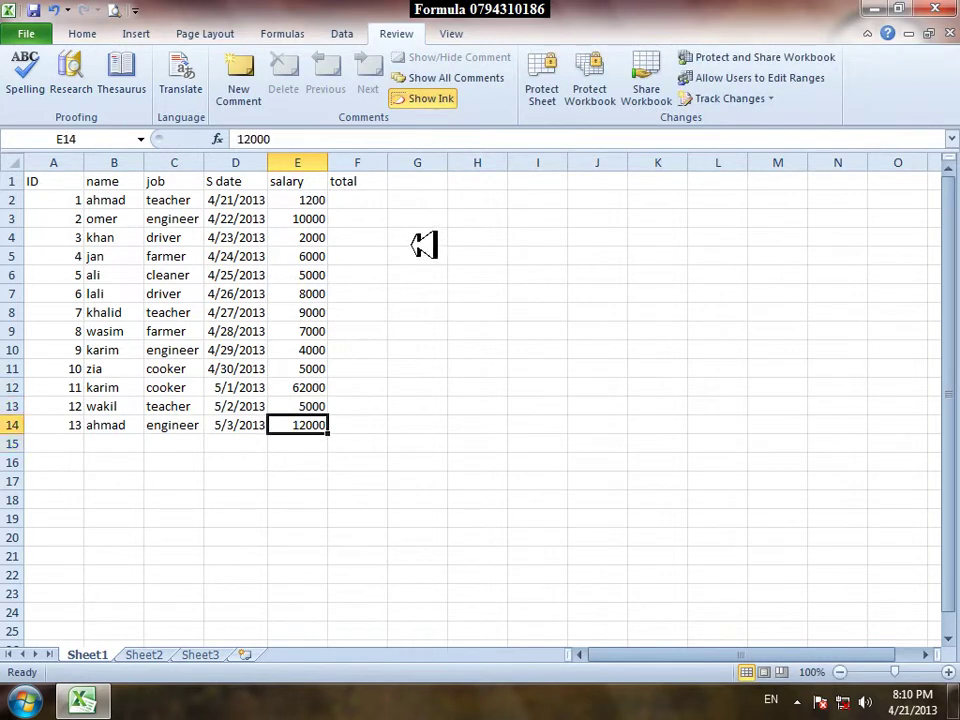
Move the whole table A1:F14 so it starts at C5, and autofit the S date column's width.
left_click(369, 196)
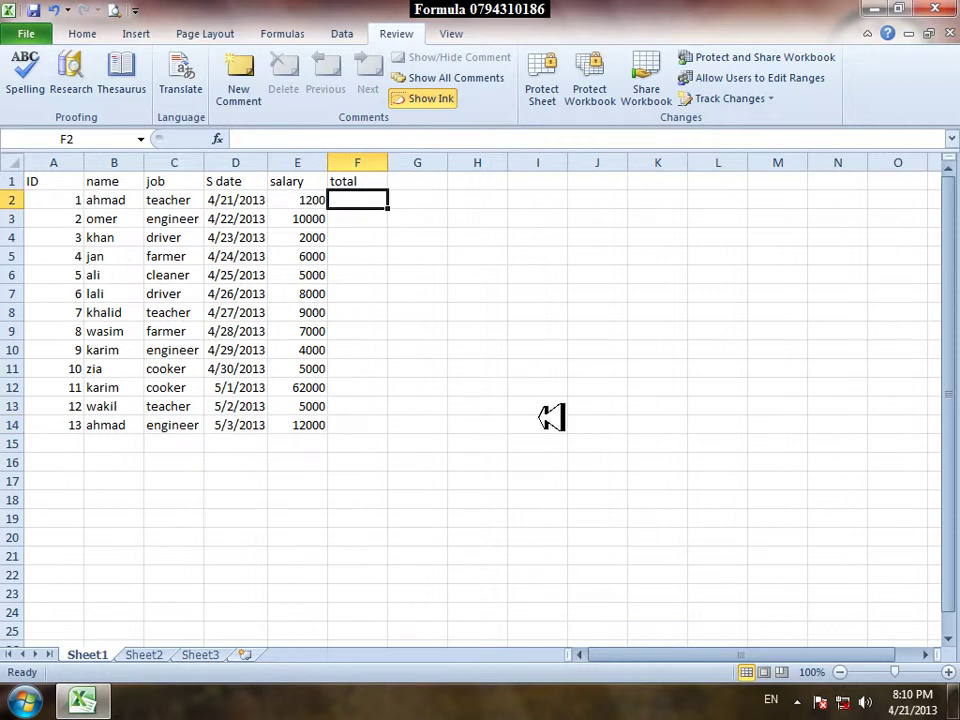
left_click_drag(371, 422, 71, 172)
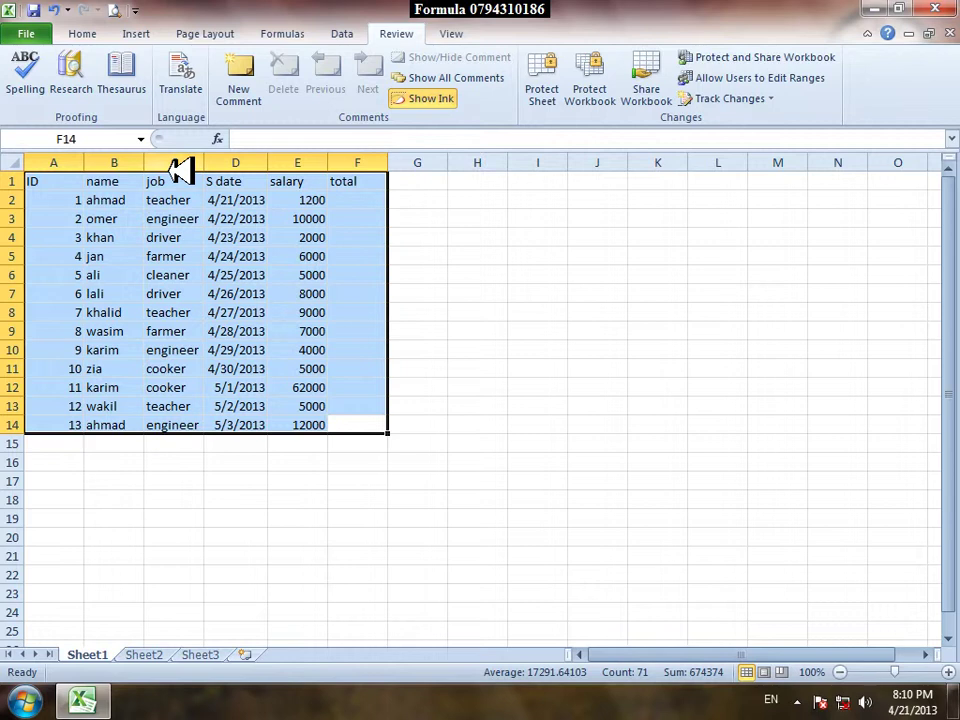
left_click_drag(392, 206, 505, 275)
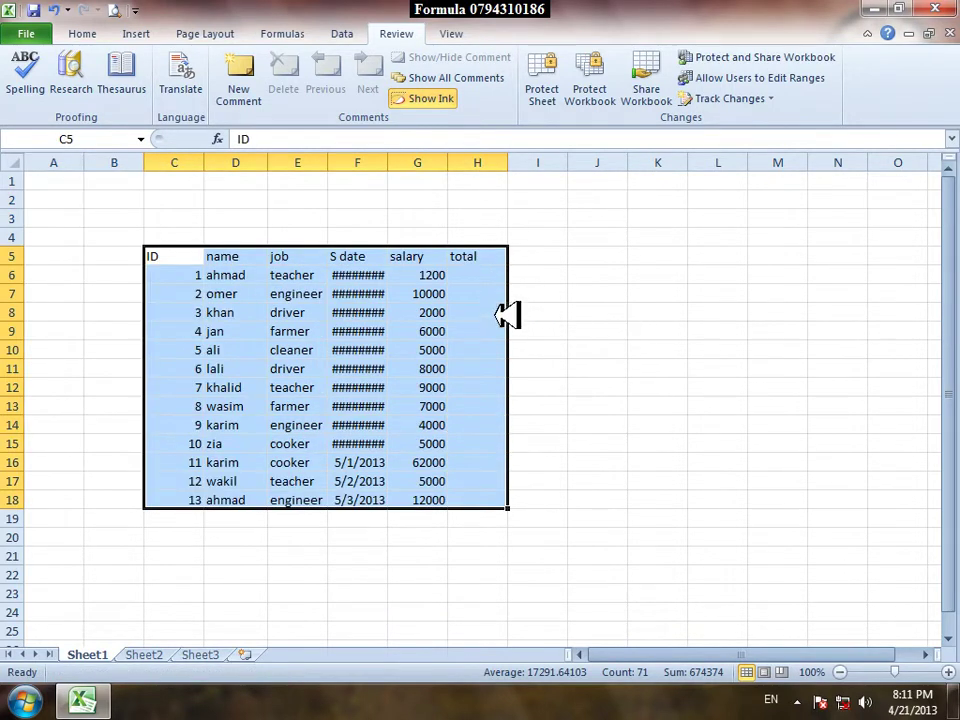
double_click(404, 153)
left_click(565, 388)
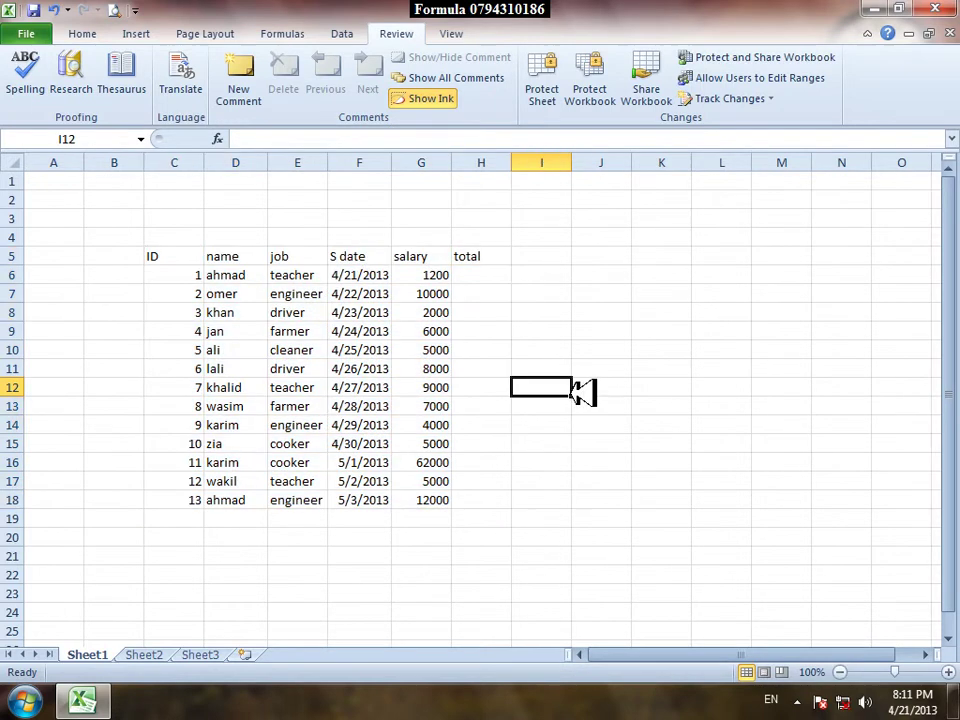
Merge and center the range C2:G3 above the table.
left_click_drag(318, 216, 445, 205)
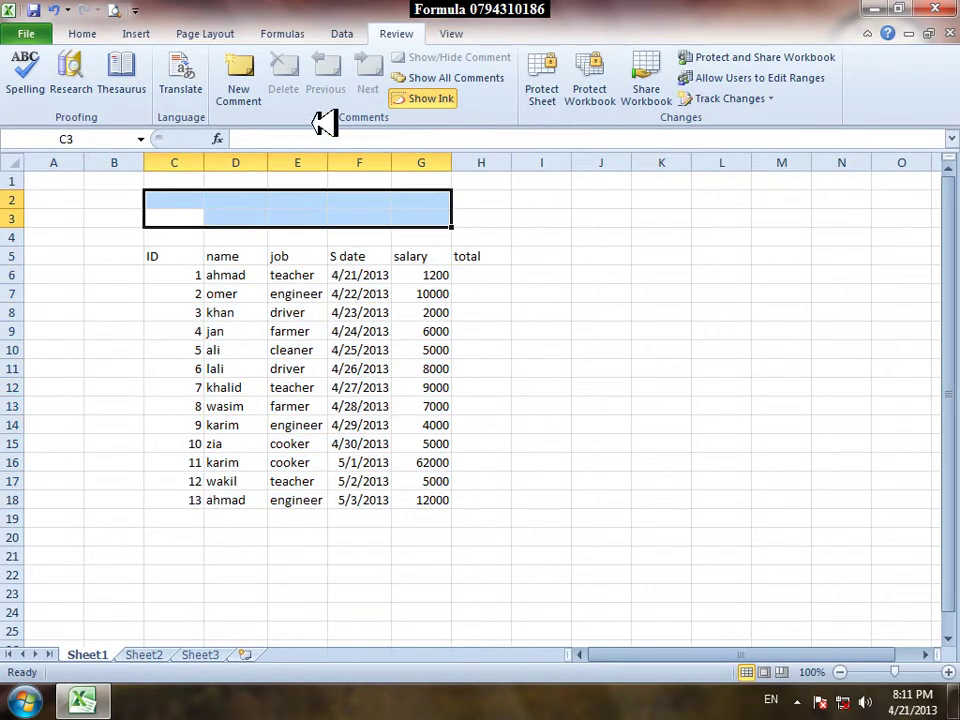
left_click(82, 33)
left_click(432, 90)
left_click(560, 275)
left_click(332, 197)
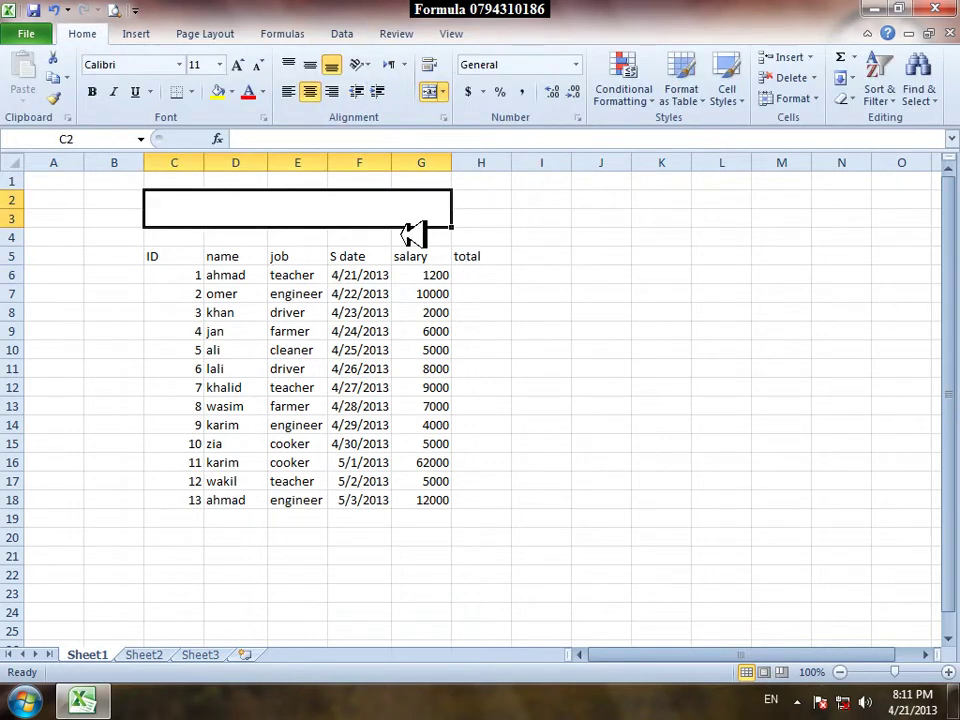
Enter the title "How to increase & decrease salalry to worker" in the merged cell above the table.
type("How oto")
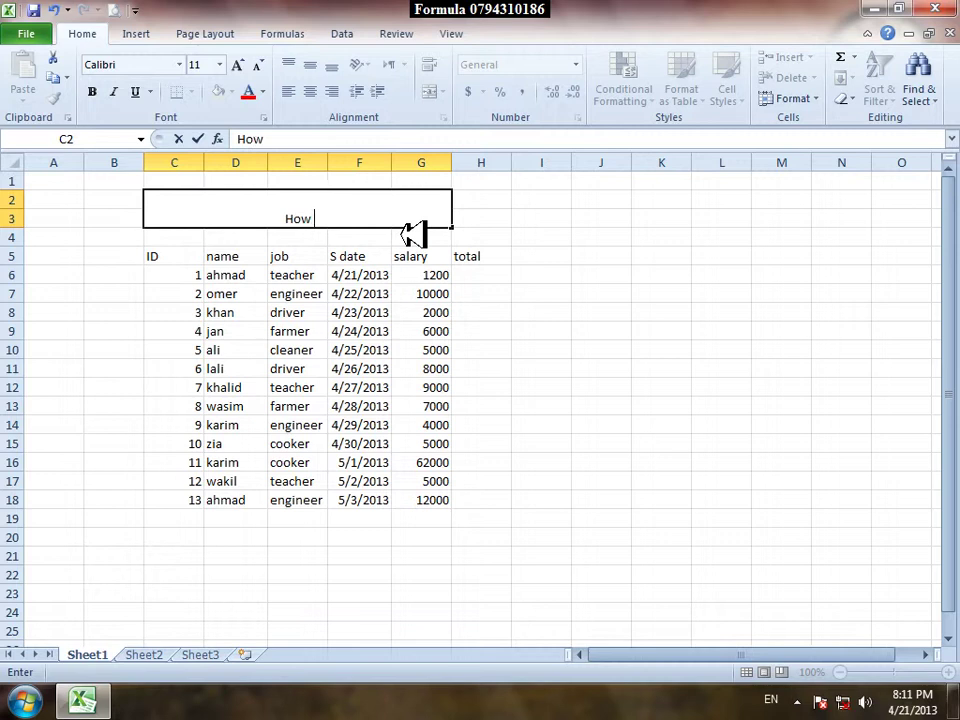
key("BackSpace")
key("BackSpace")
key("BackSpace")
key("BackSpace")
type("to increase")
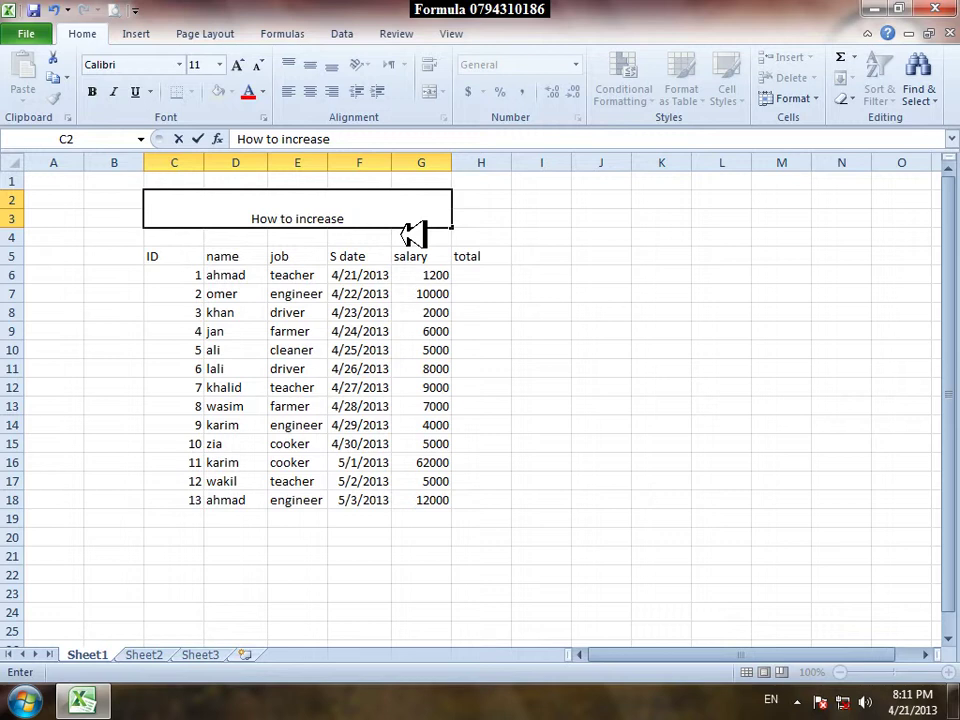
type(" & de")
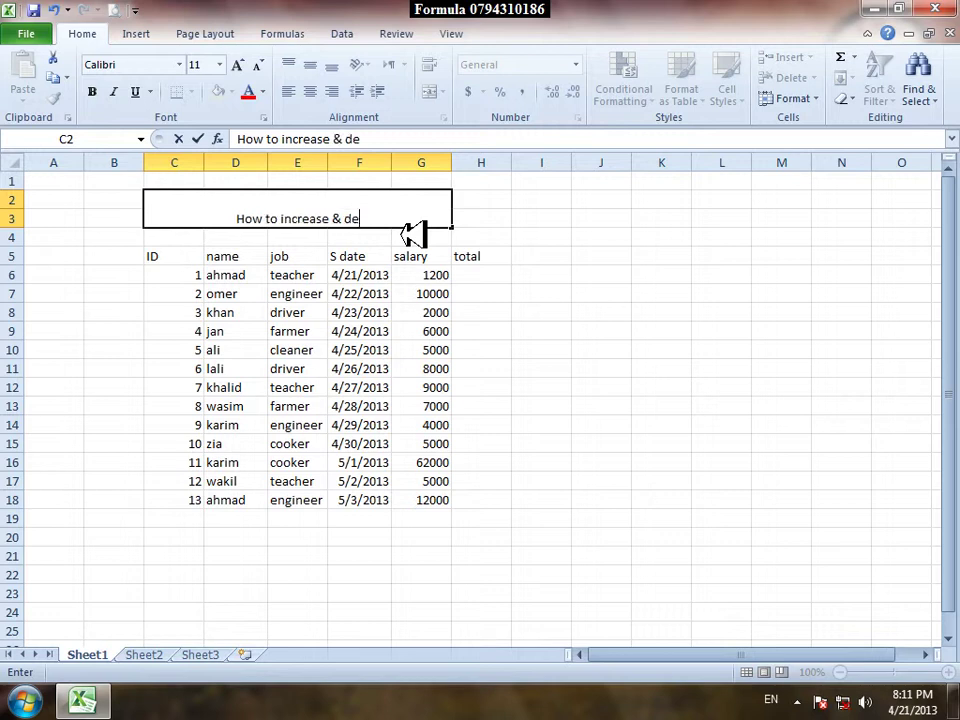
type("cre")
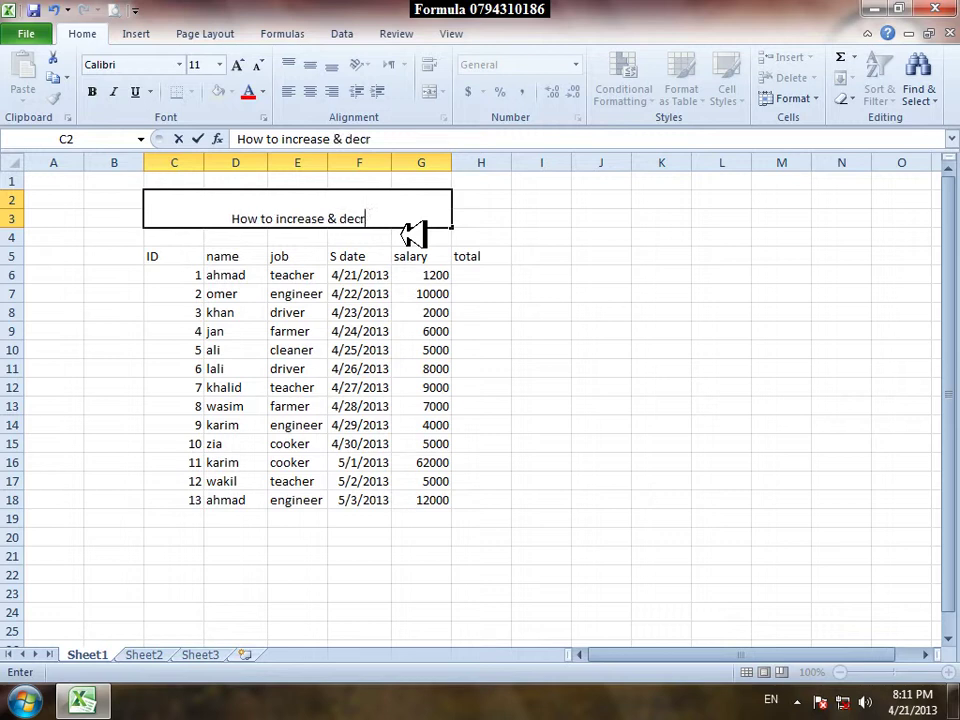
type("s")
key("BackSpace")
type("ase salalry to")
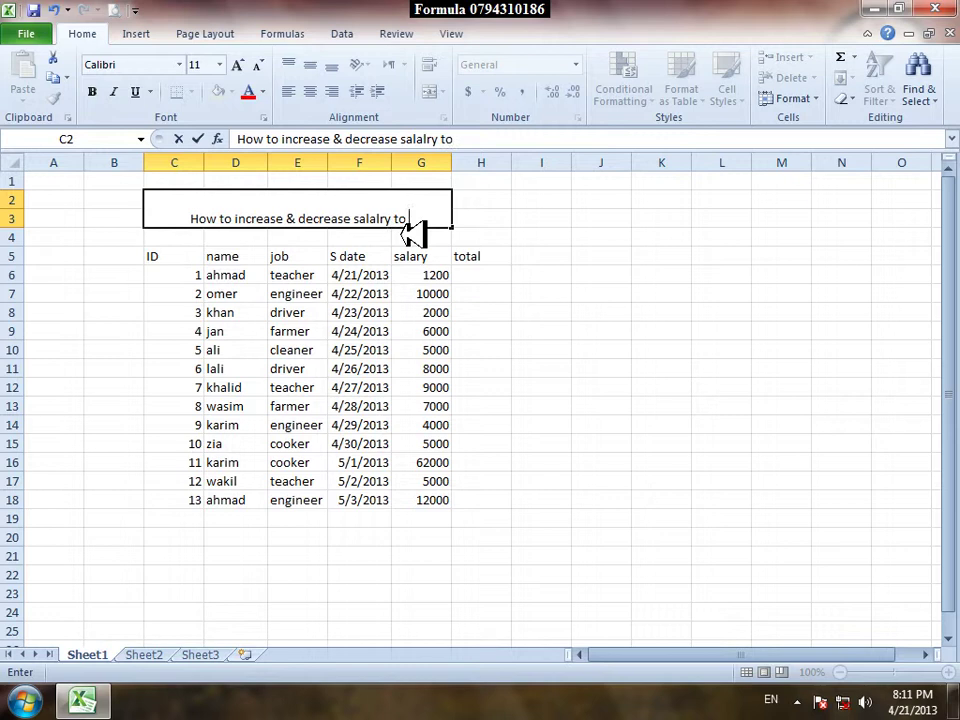
type(" worker")
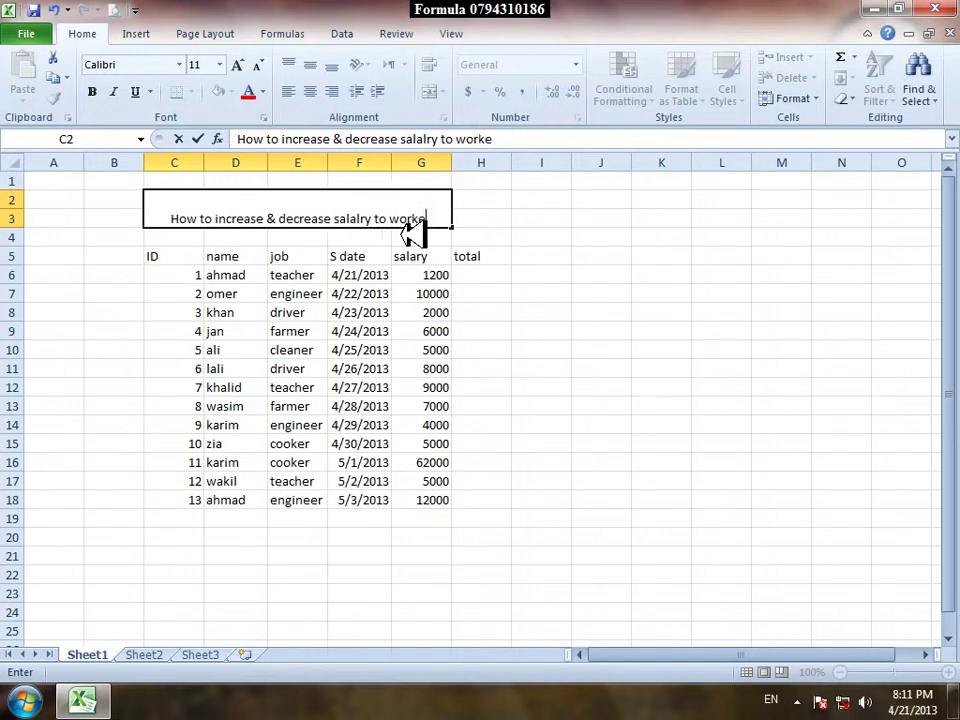
left_click(362, 387)
left_click(303, 237)
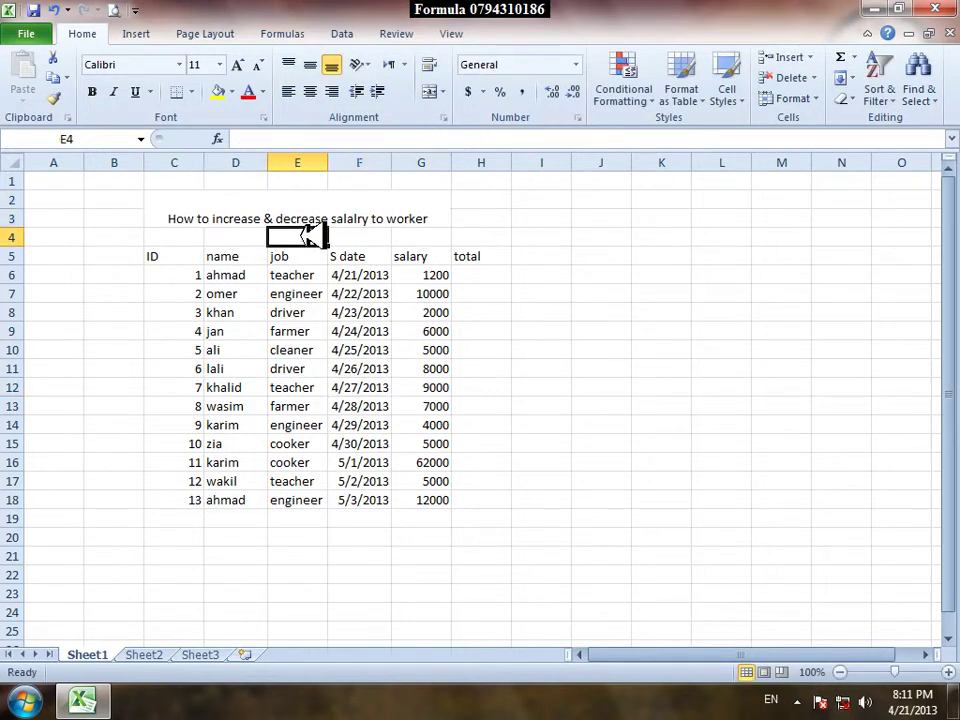
Fill the merged title cell with the standard green color.
left_click(314, 215)
left_click(232, 91)
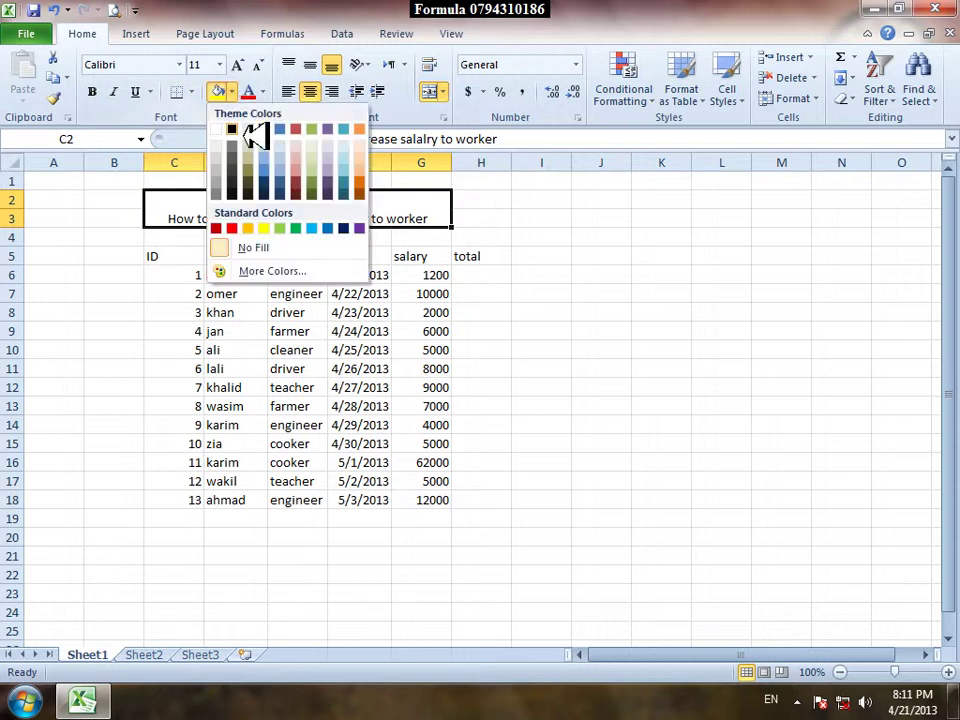
left_click(298, 228)
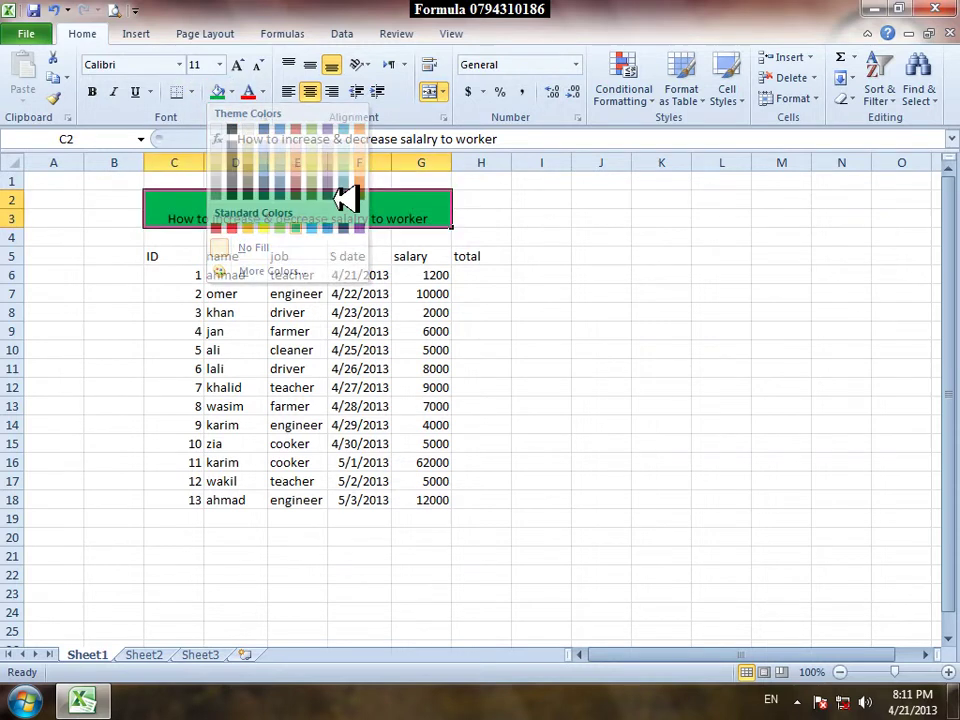
Align the title vertically to the middle of its cell and enlarge its font to size 14.
left_click(262, 91)
left_click(308, 67)
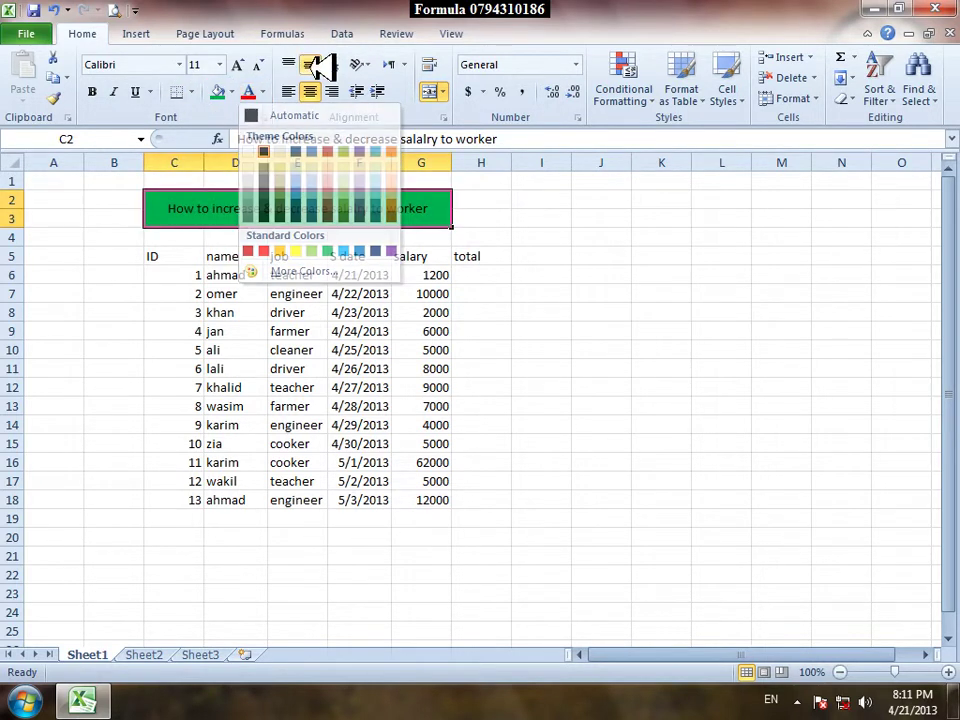
left_click(237, 64)
left_click(237, 64)
Widen column G until the whole title fits inside the merged cell.
left_click_drag(451, 163, 461, 163)
left_click(495, 425)
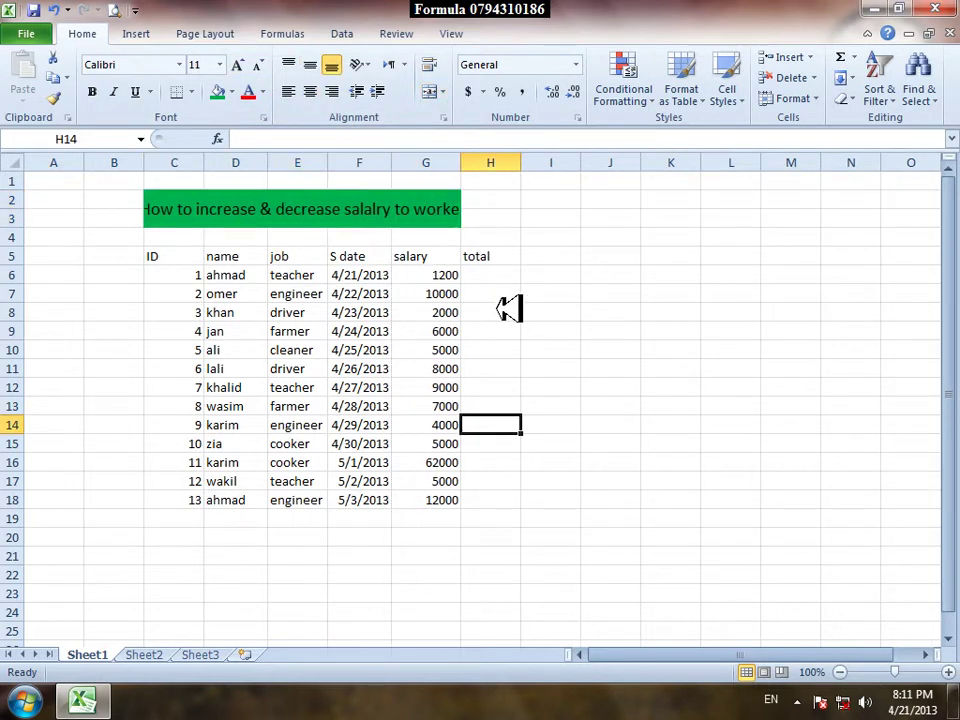
left_click(447, 222)
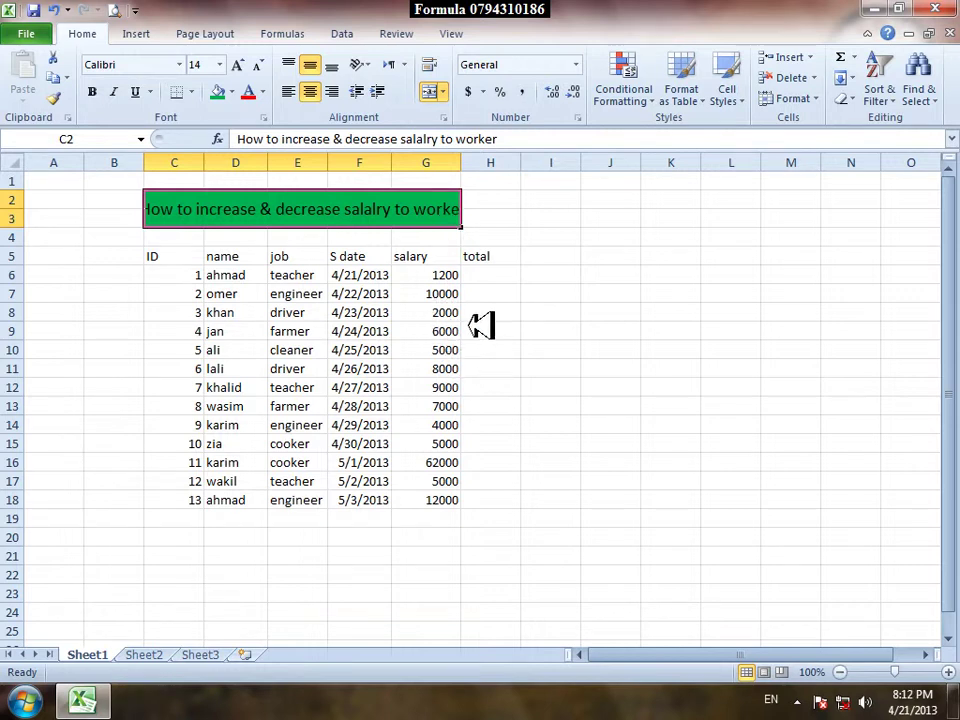
left_click_drag(463, 152, 469, 155)
left_click(556, 366)
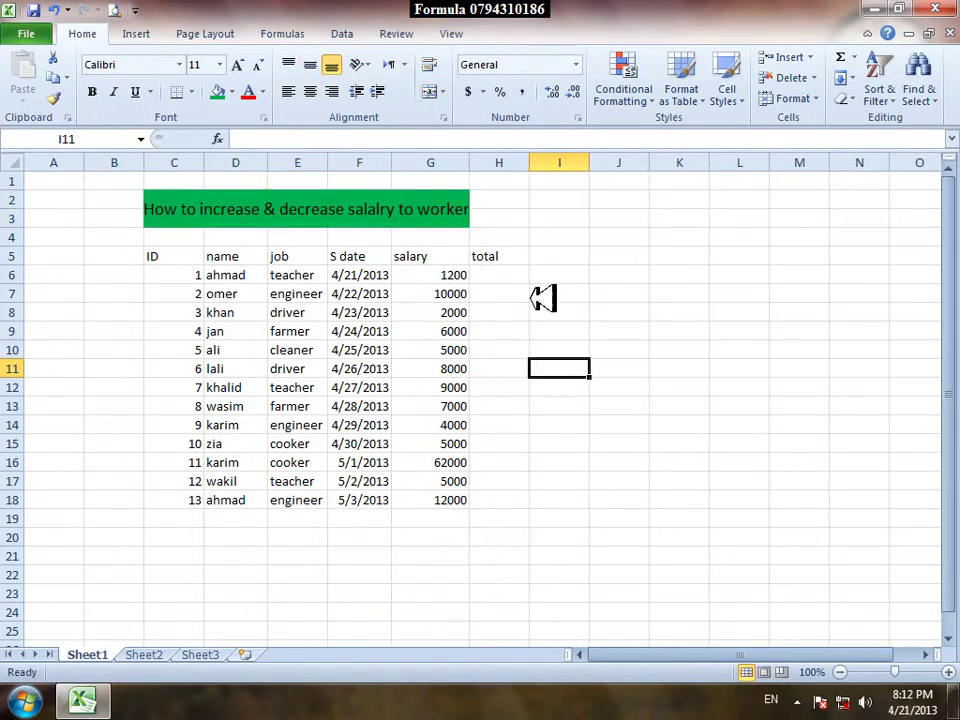
Narrow column B slightly and extend the merged, centered title cell across C2:H3.
left_click_drag(146, 164, 128, 165)
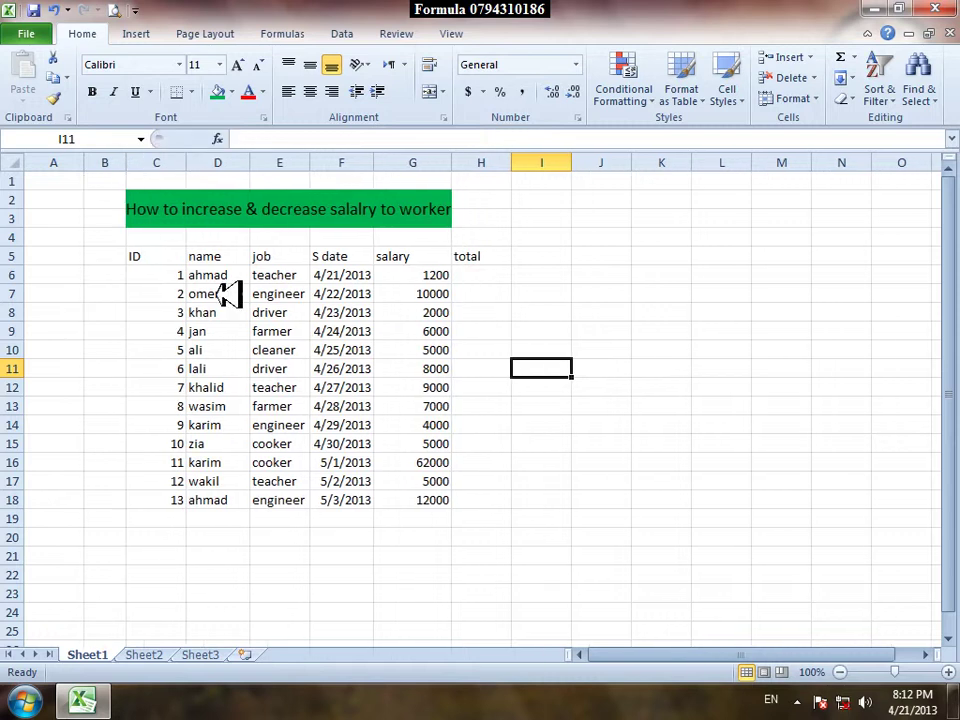
left_click(280, 372)
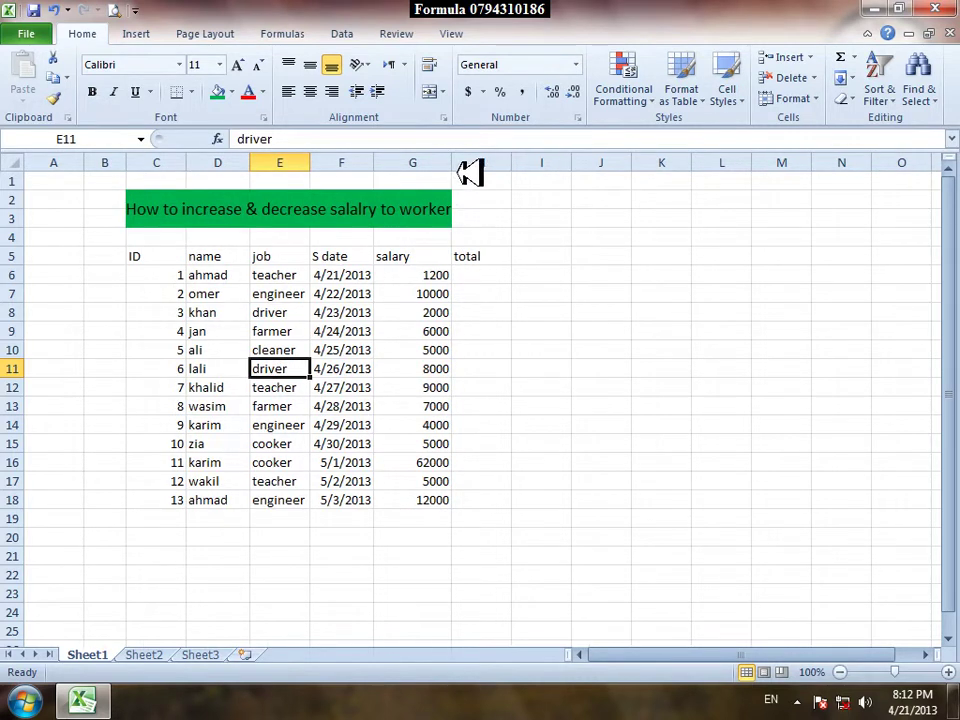
left_click_drag(156, 193, 470, 205)
left_click(432, 92)
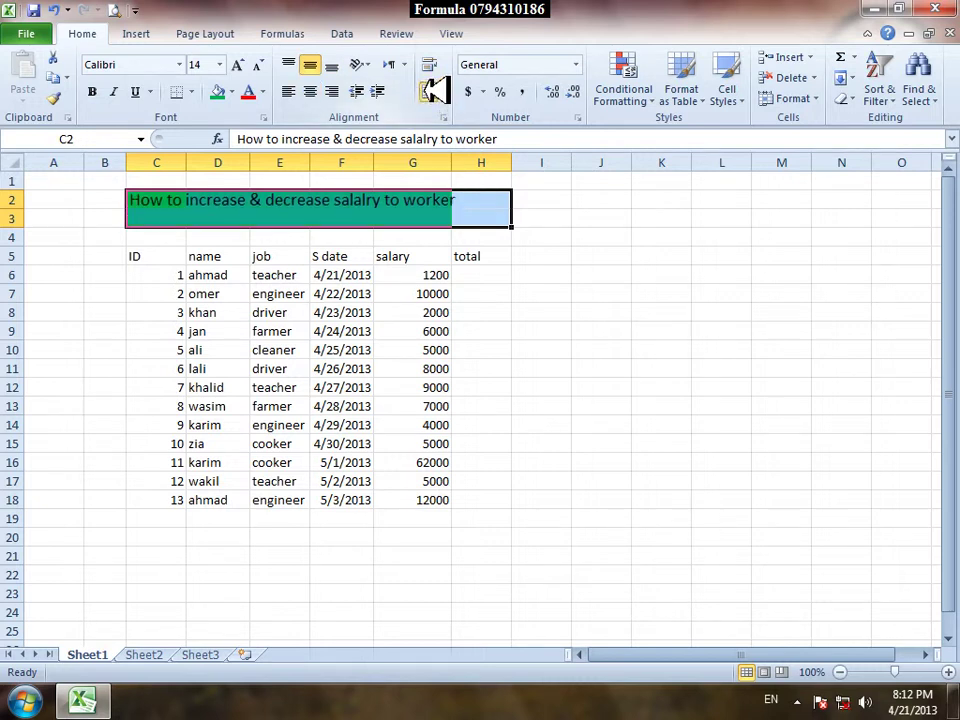
left_click(552, 389)
left_click(481, 275)
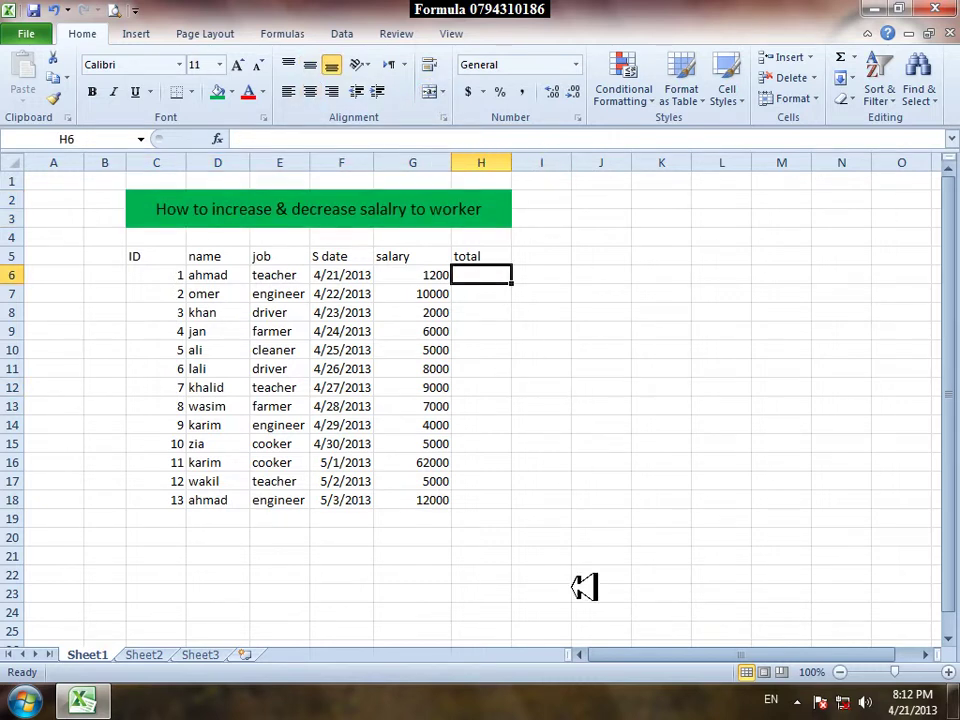
Apply all borders and a light gray fill to the header row C5:H5.
left_click_drag(141, 256, 477, 256)
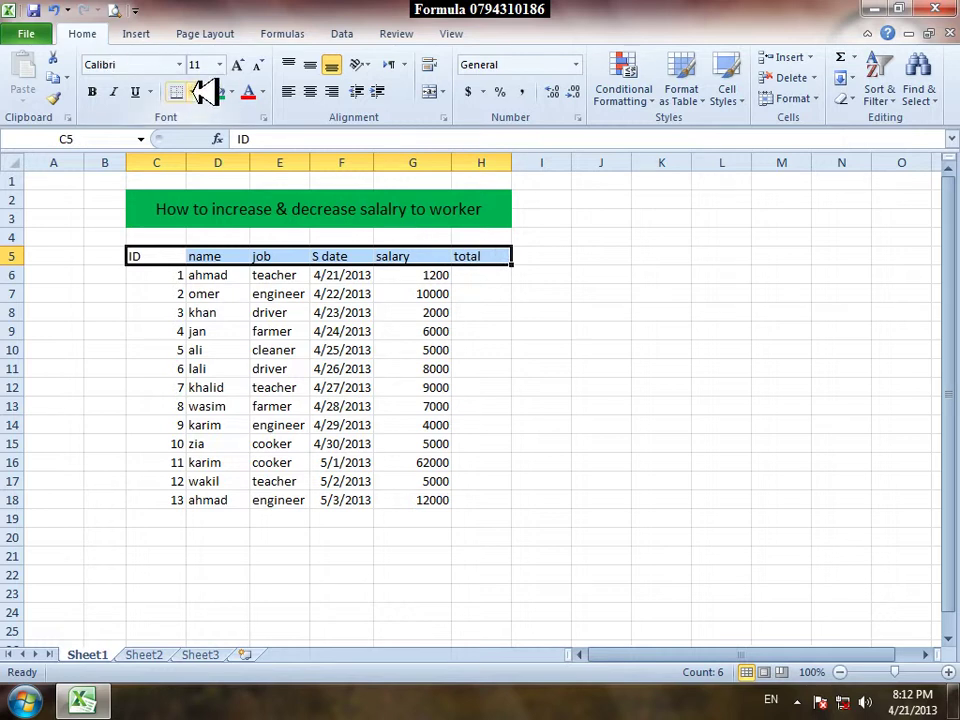
left_click(191, 91)
left_click(208, 240)
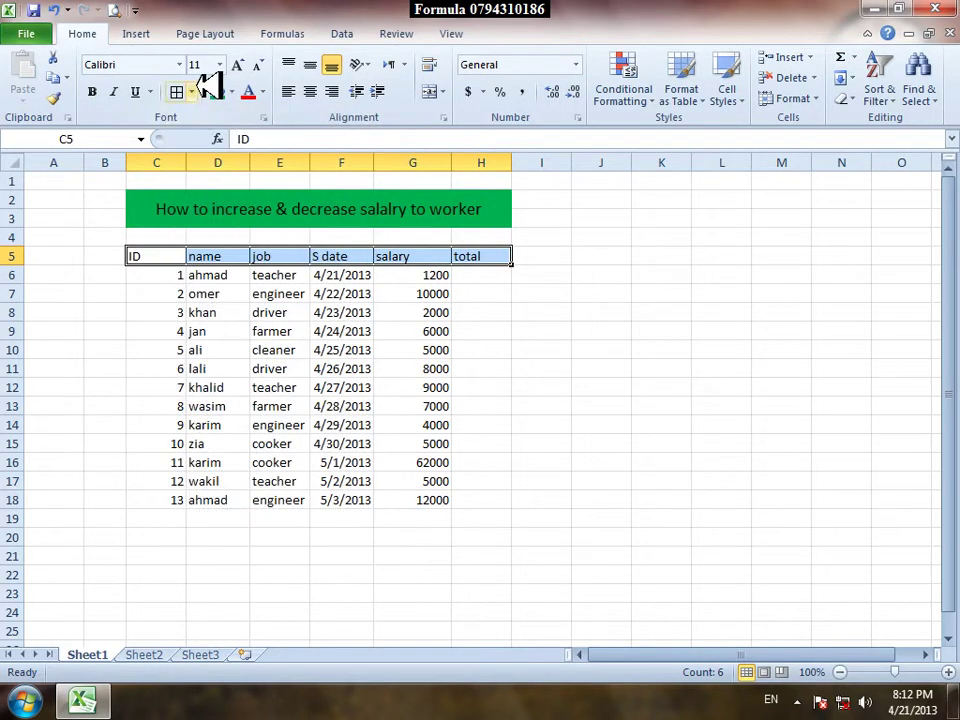
left_click(231, 92)
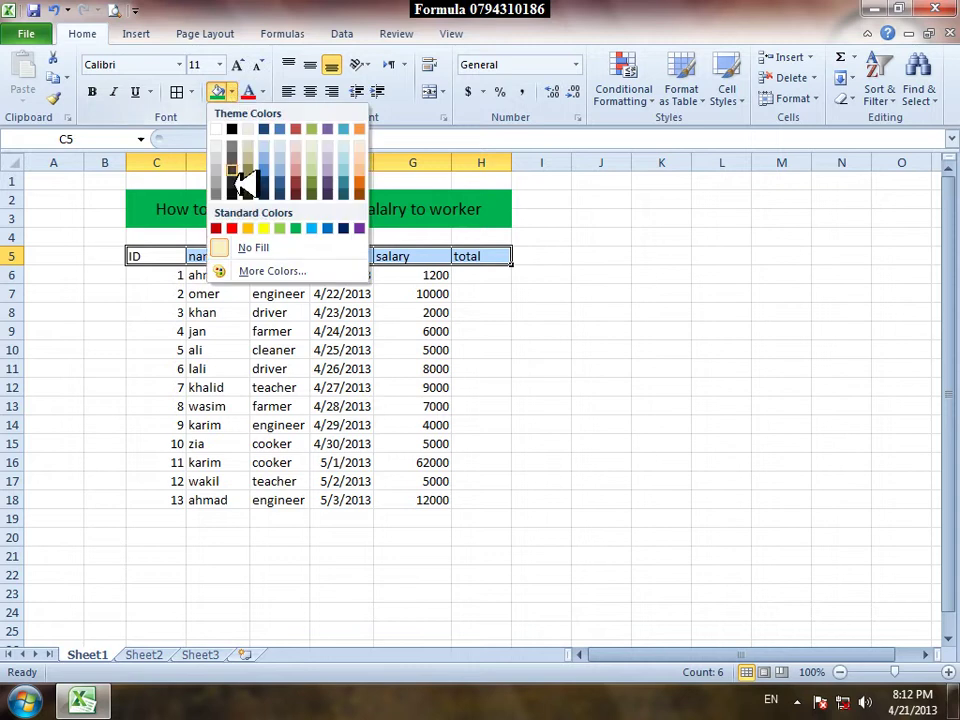
left_click(219, 160)
left_click(553, 388)
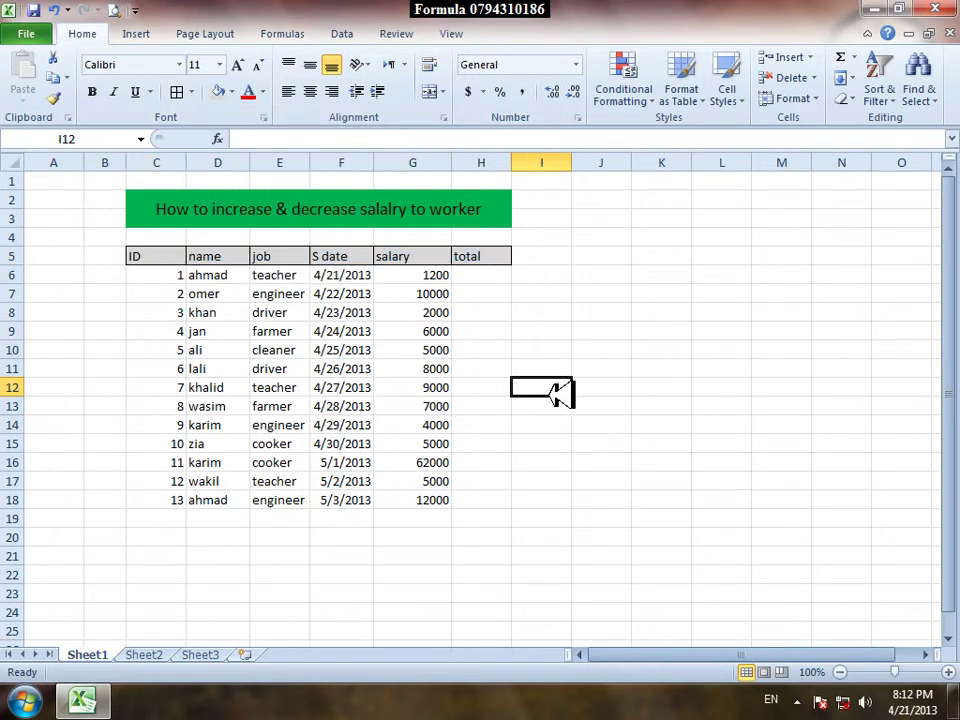
Make the header labels from ID to total in row 5 bold.
left_click(466, 275)
left_click_drag(472, 272, 150, 240)
left_click(540, 397)
left_click(610, 480)
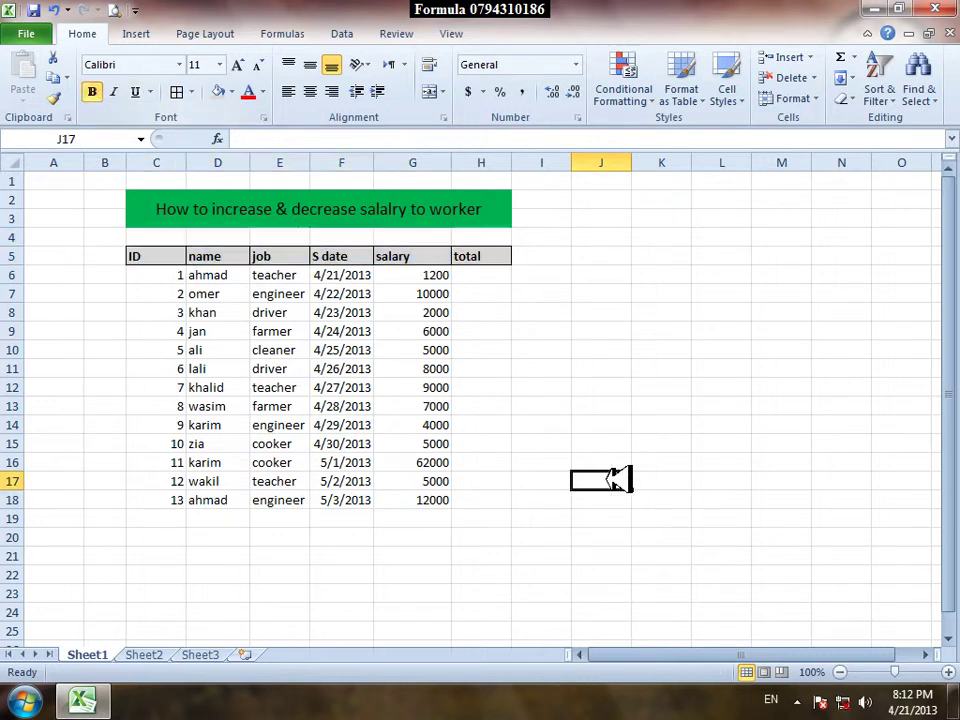
Start an IF formula in H6 that returns G6*12%/100%+G6 when E6 equals "teacher".
left_click(482, 275)
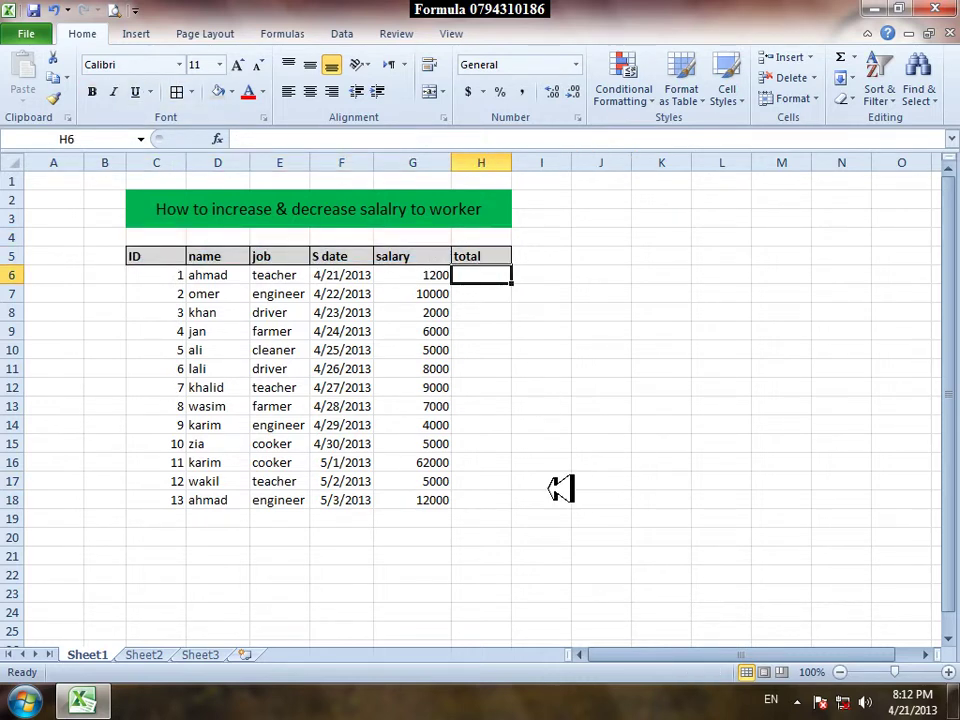
type("=if(")
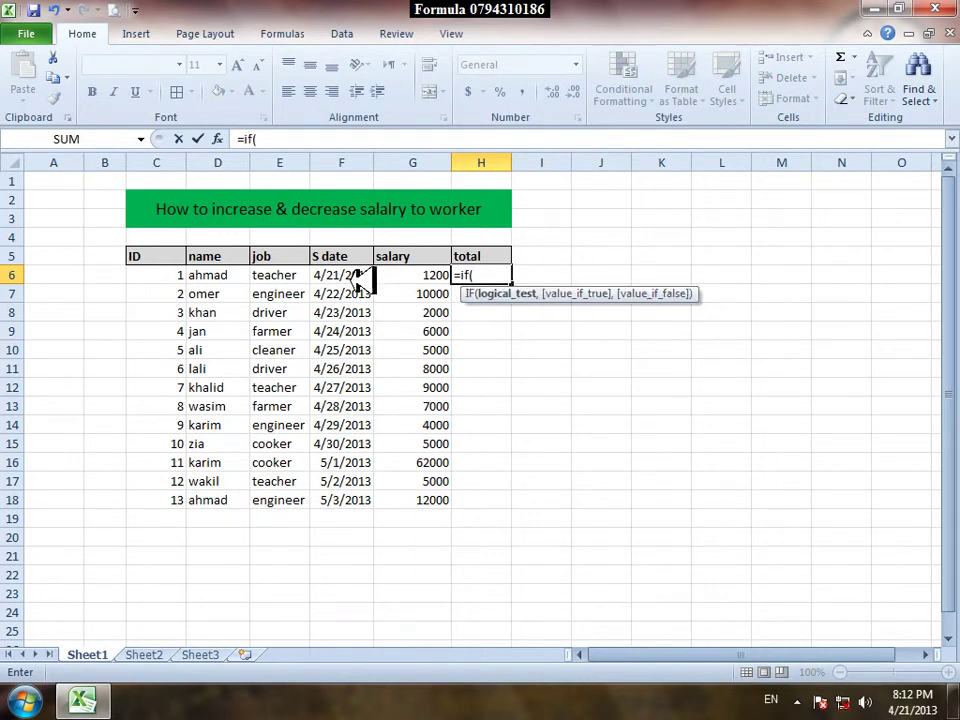
left_click(292, 275)
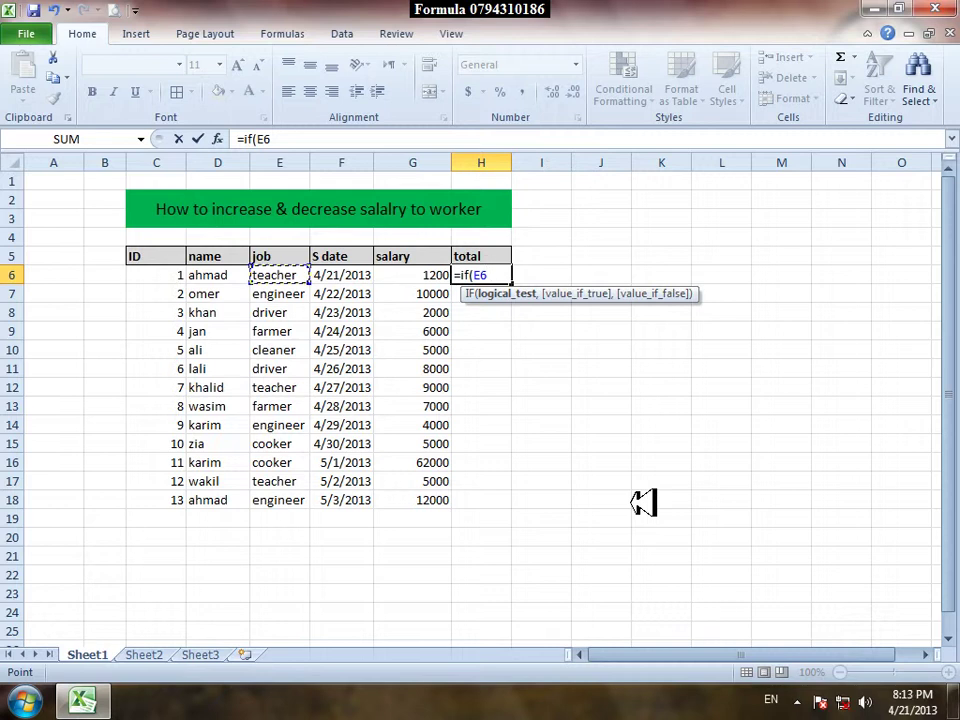
type("=")
type("\"teac")
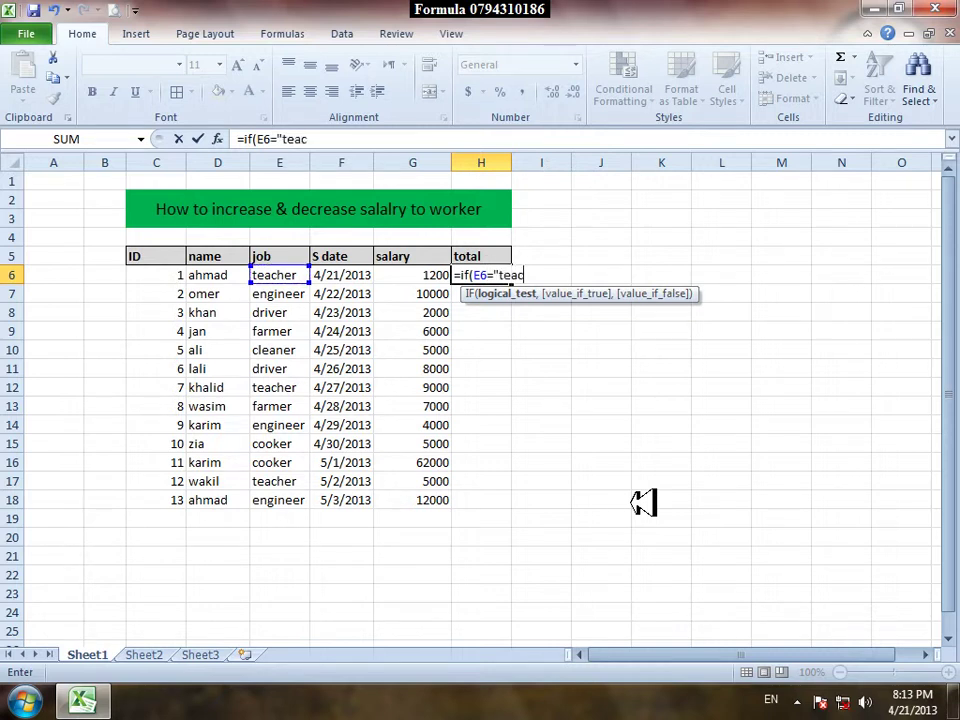
type("her\",")
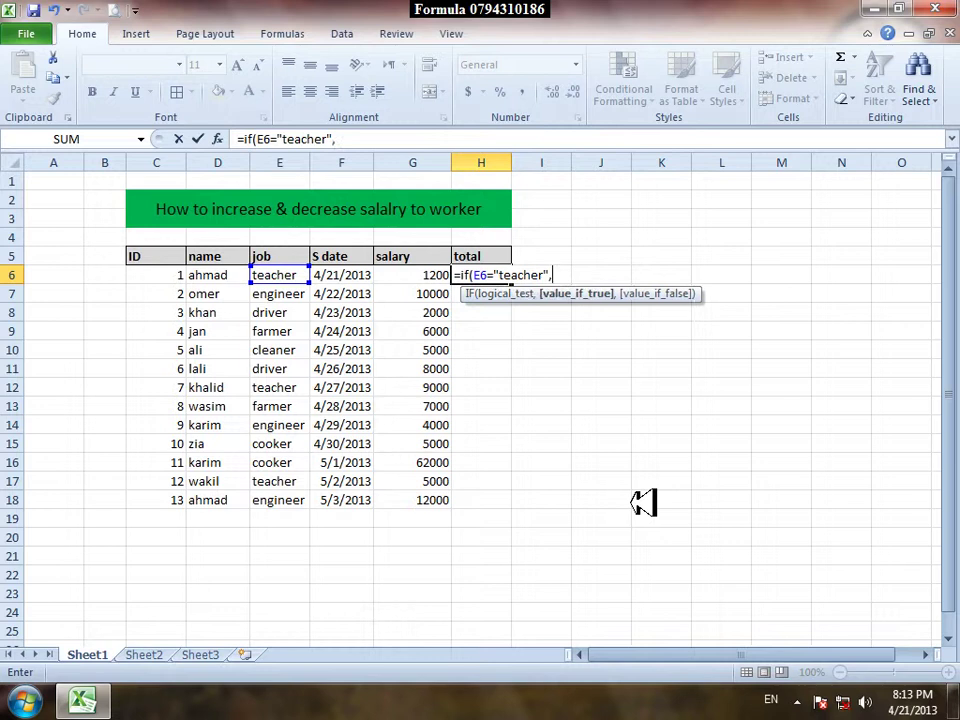
left_click(438, 275)
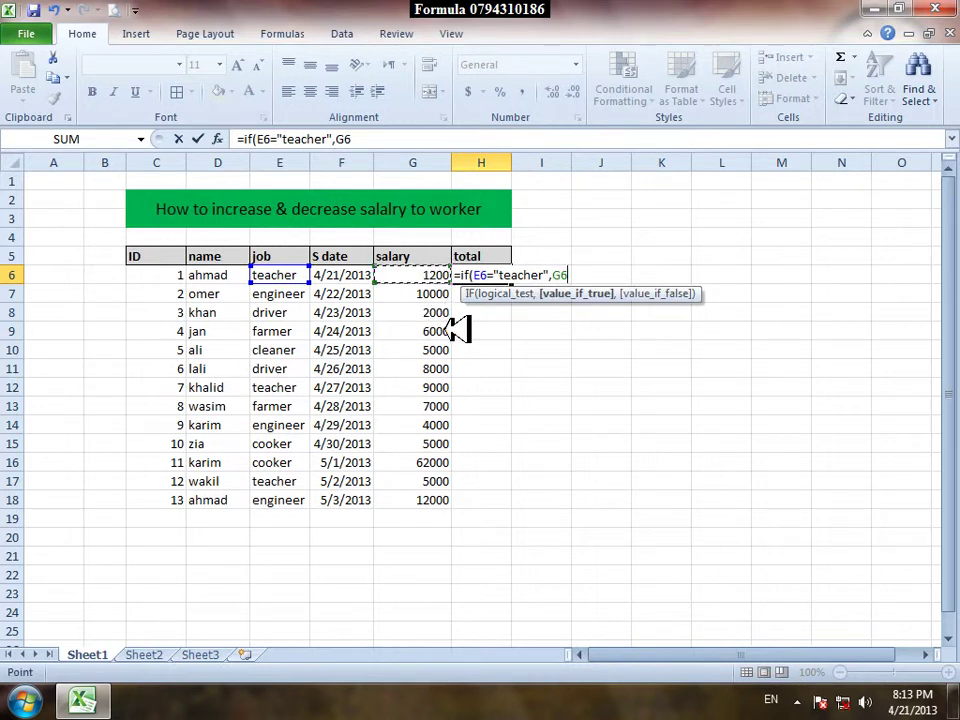
type("*12%")
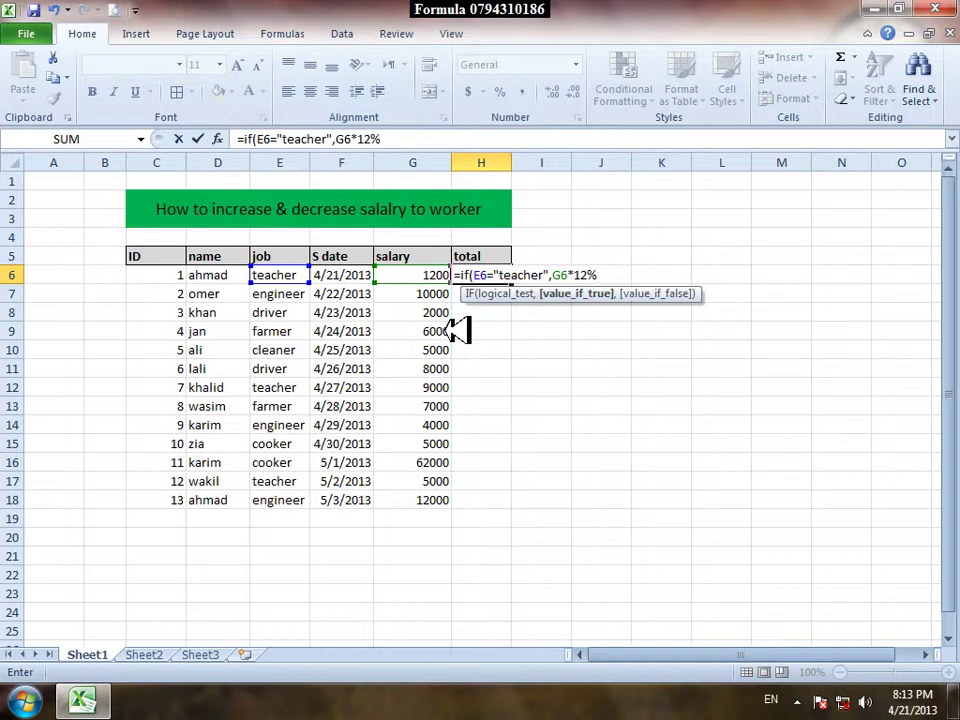
type("/100%+")
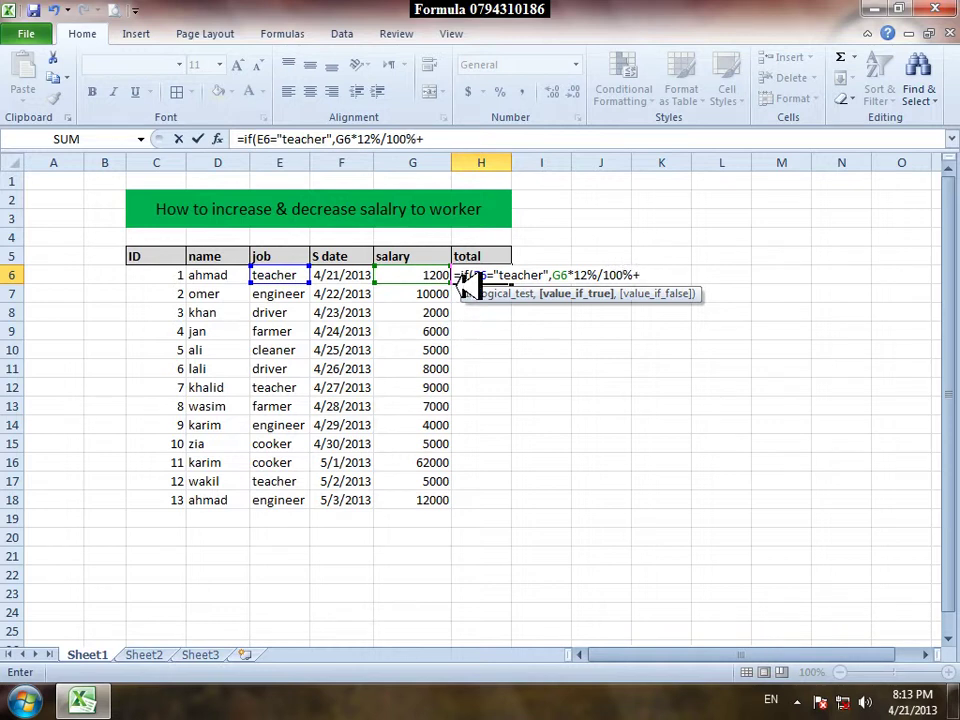
left_click(429, 272)
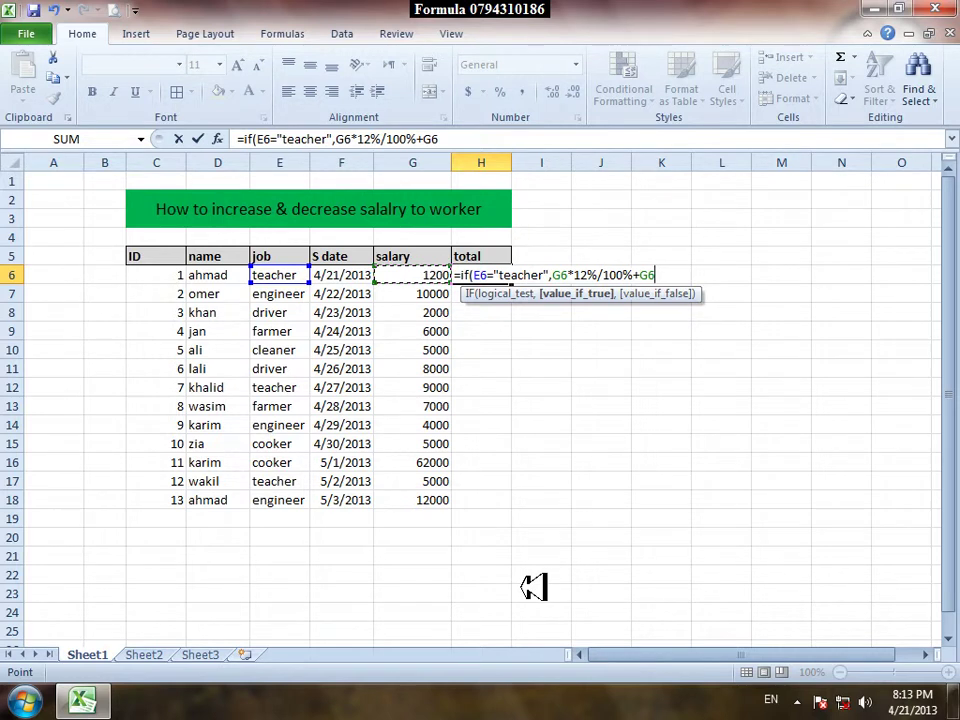
Add a nested IF to the H6 formula returning G6*10%/100%+G6 when E6 equals "engineer".
type(",")
type("if(")
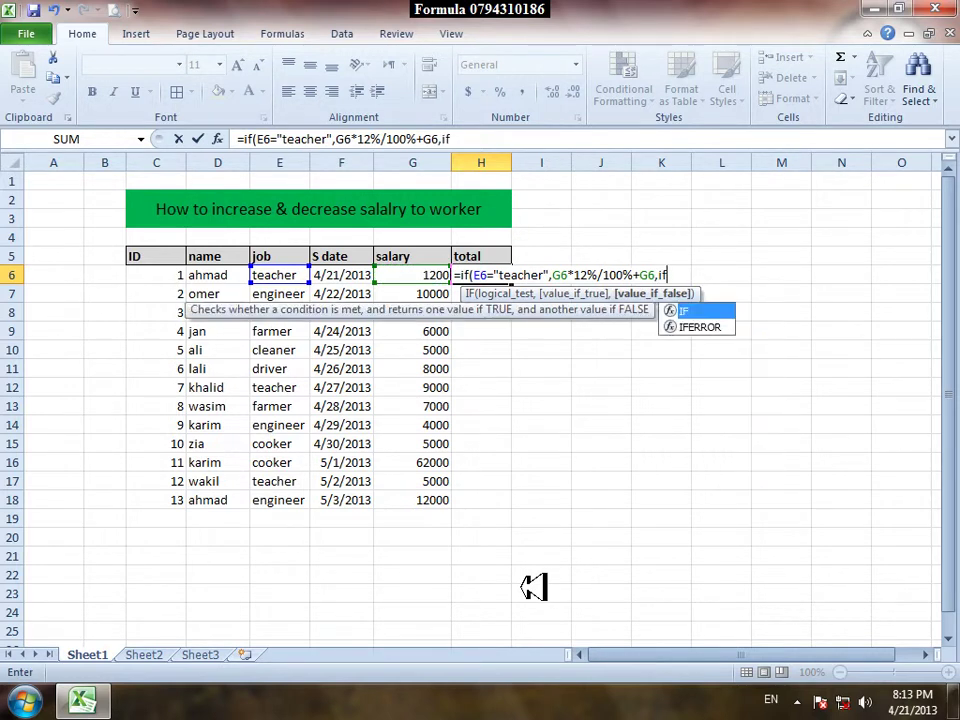
left_click(266, 275)
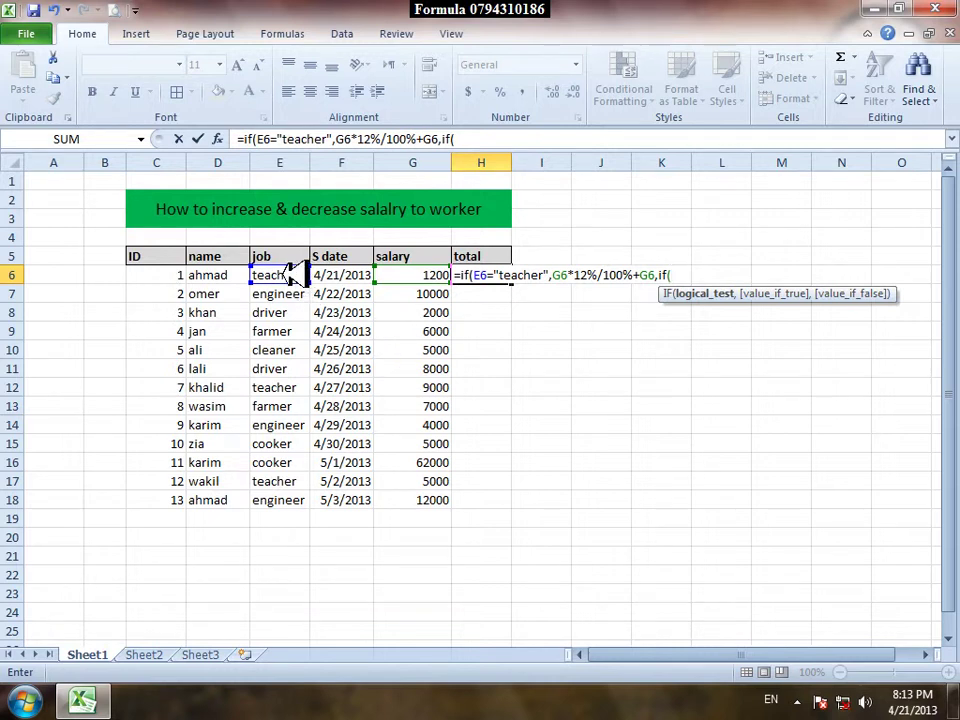
type("=\"te")
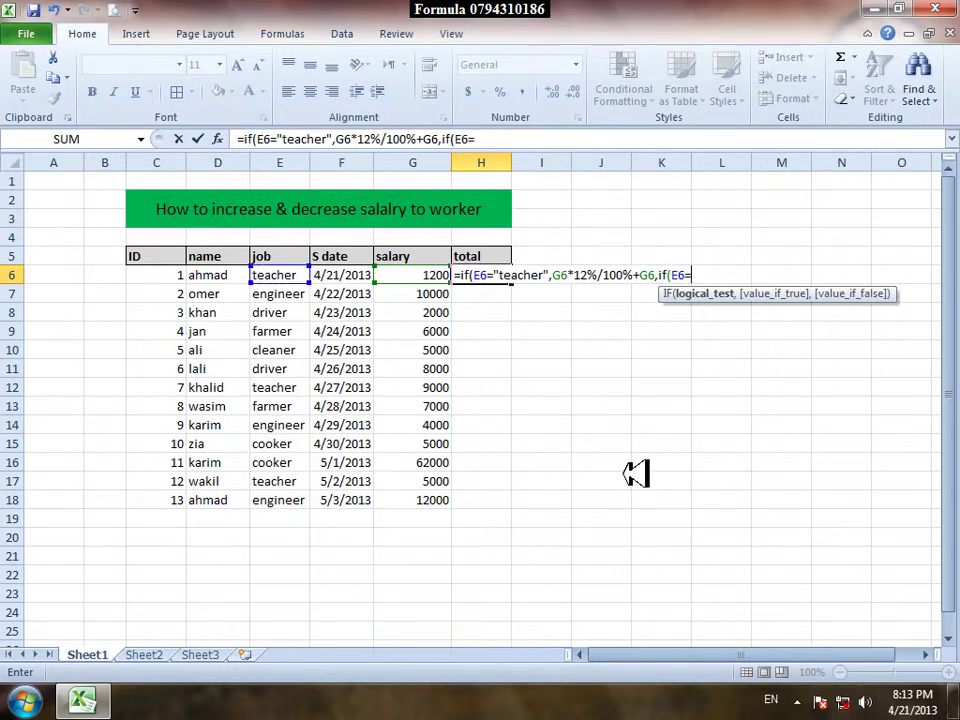
key("BackSpace")
key("BackSpace")
type("engineer")
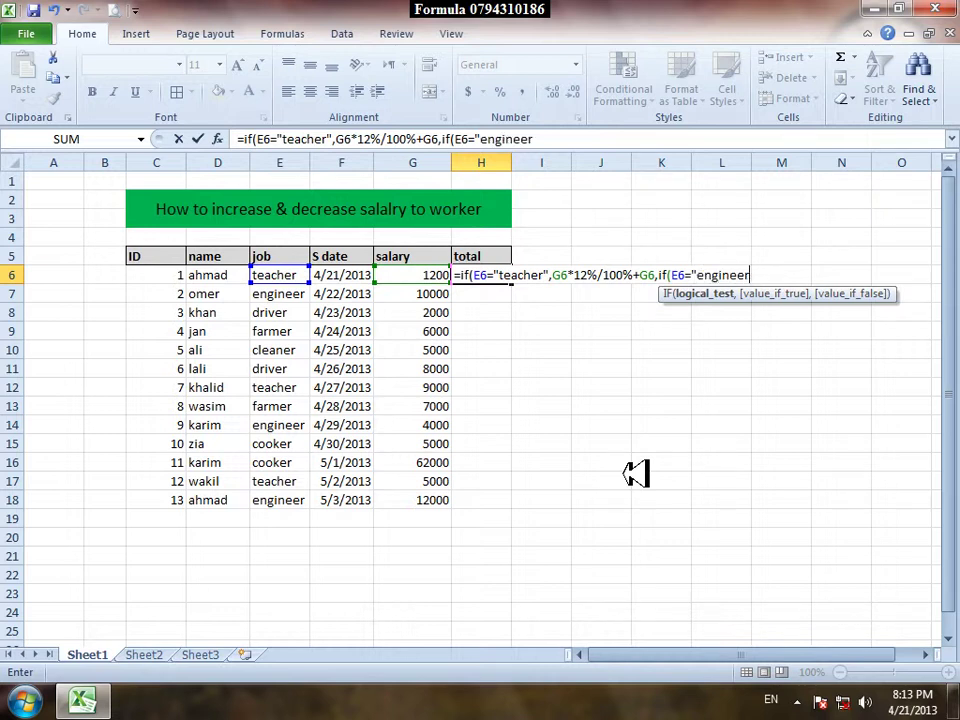
type("\",")
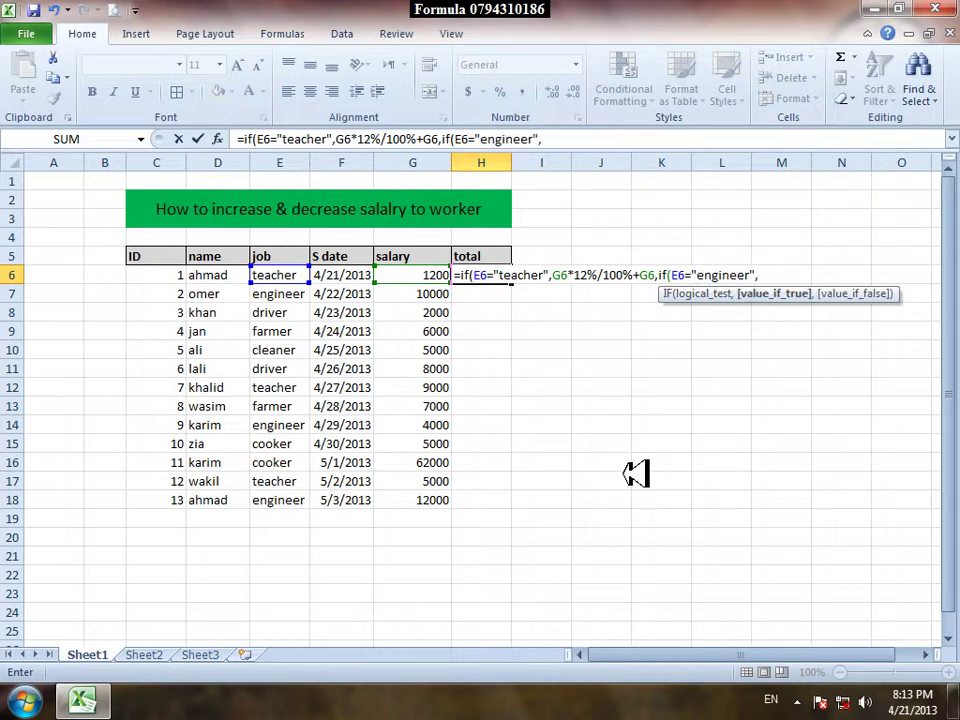
left_click(414, 274)
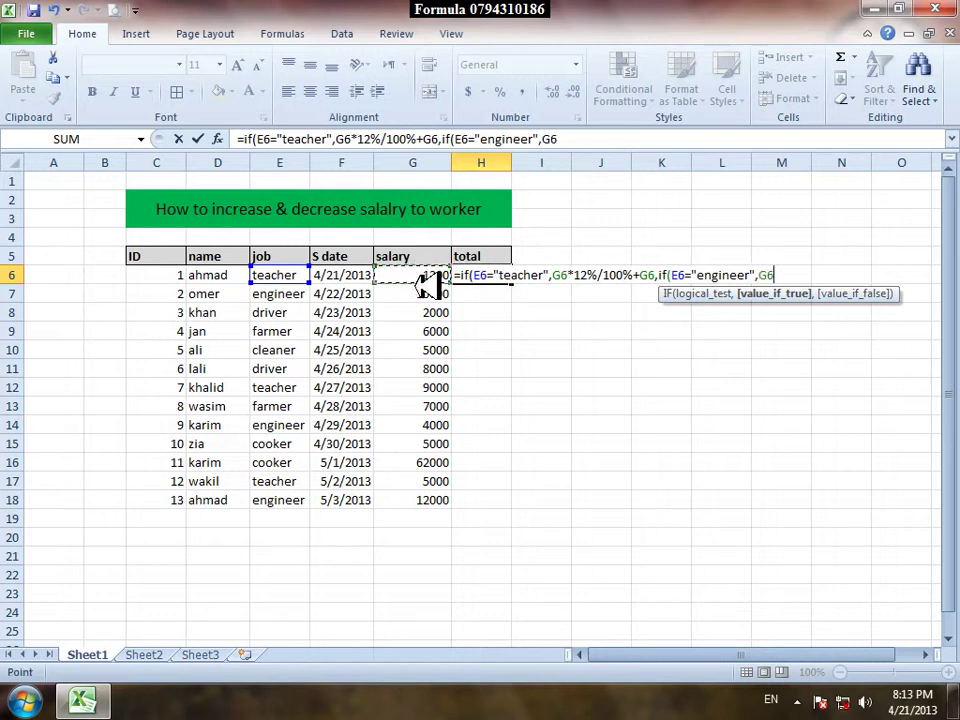
type("*")
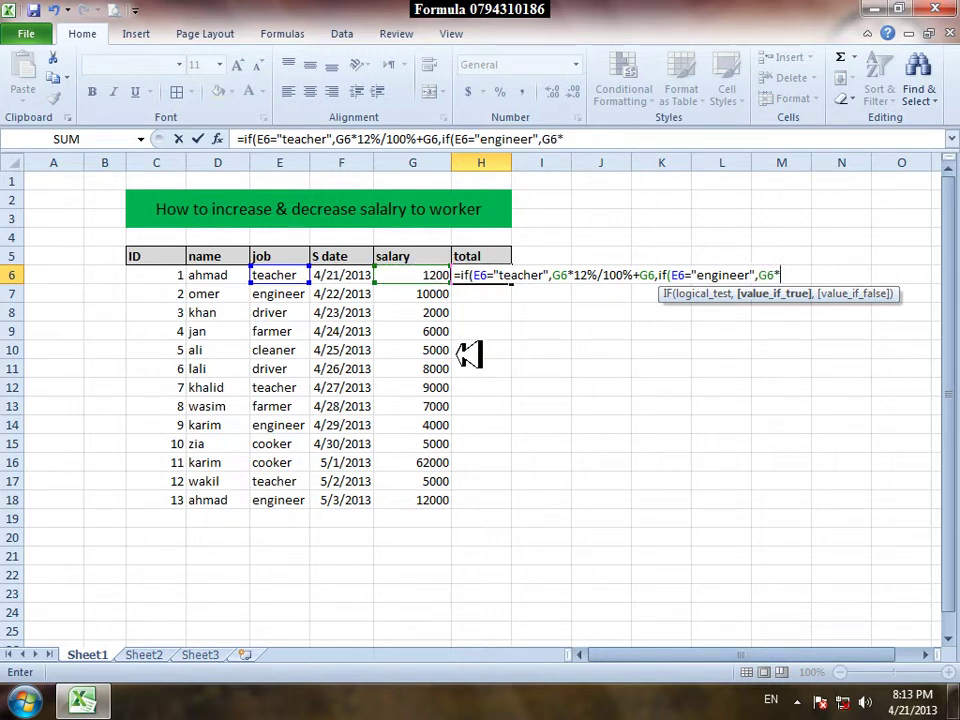
type("10%")
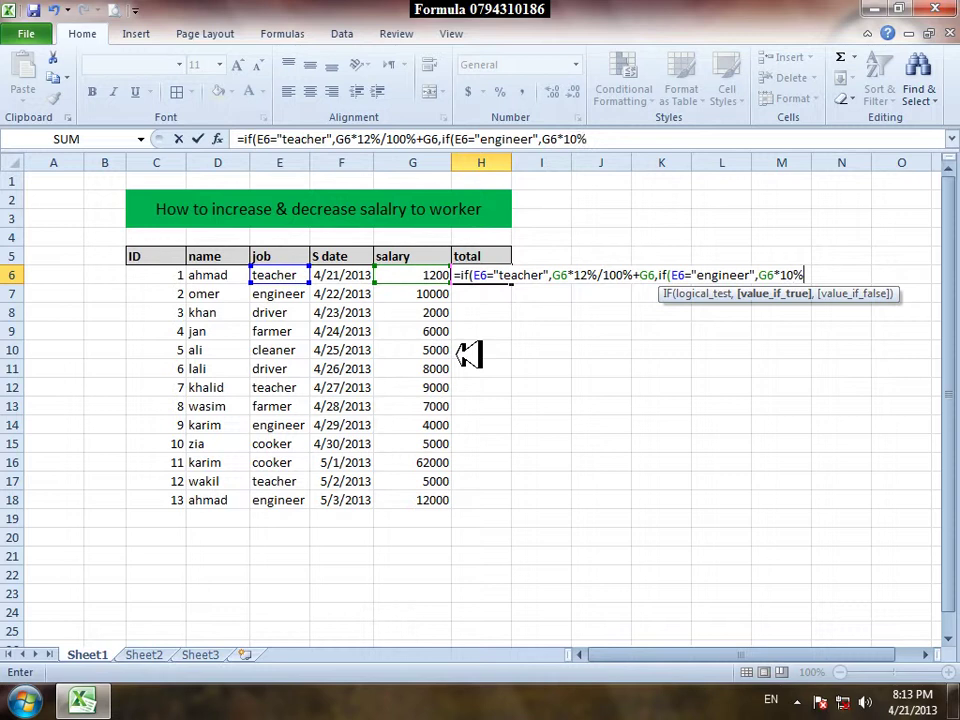
type("/100%")
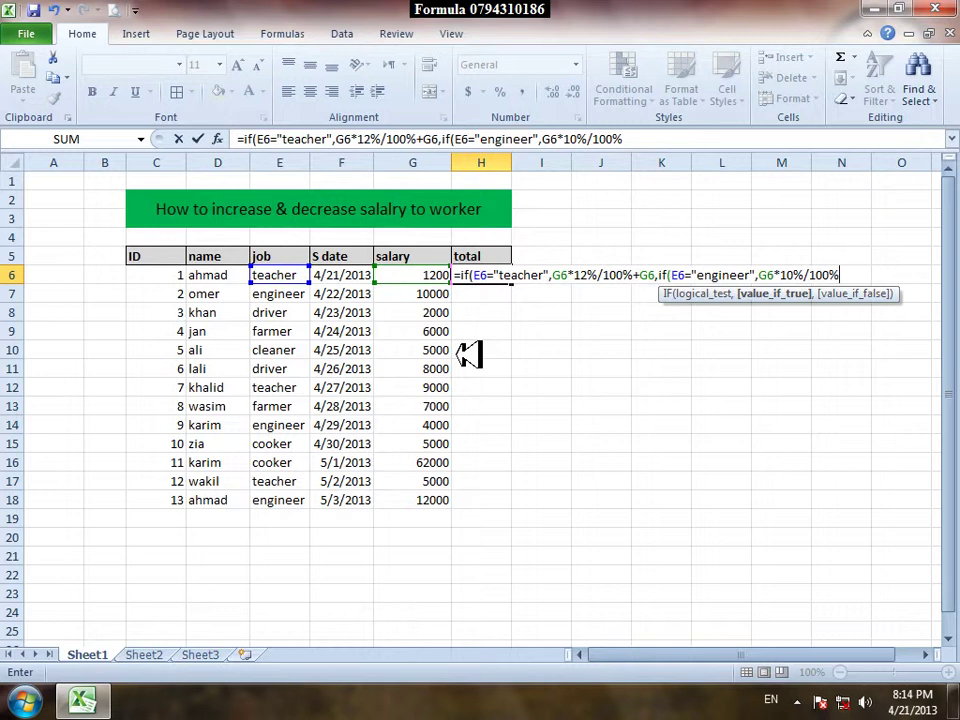
type("+")
left_click(437, 273)
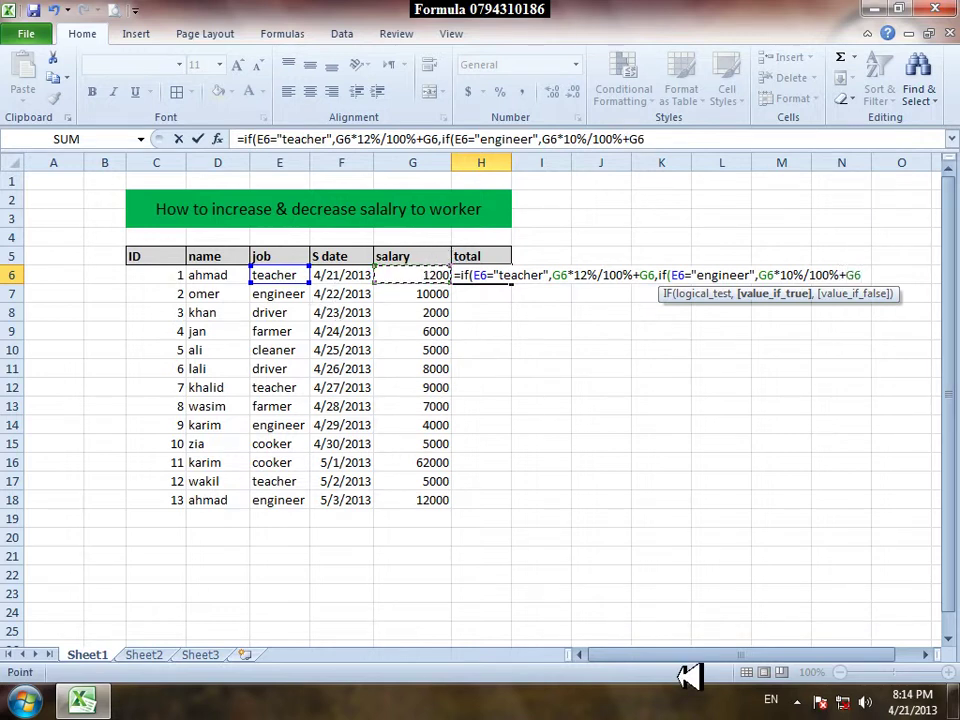
Add another nested IF to the H6 formula returning G6*-10%/100%+G6 when E6 equals "driver".
type(",if(")
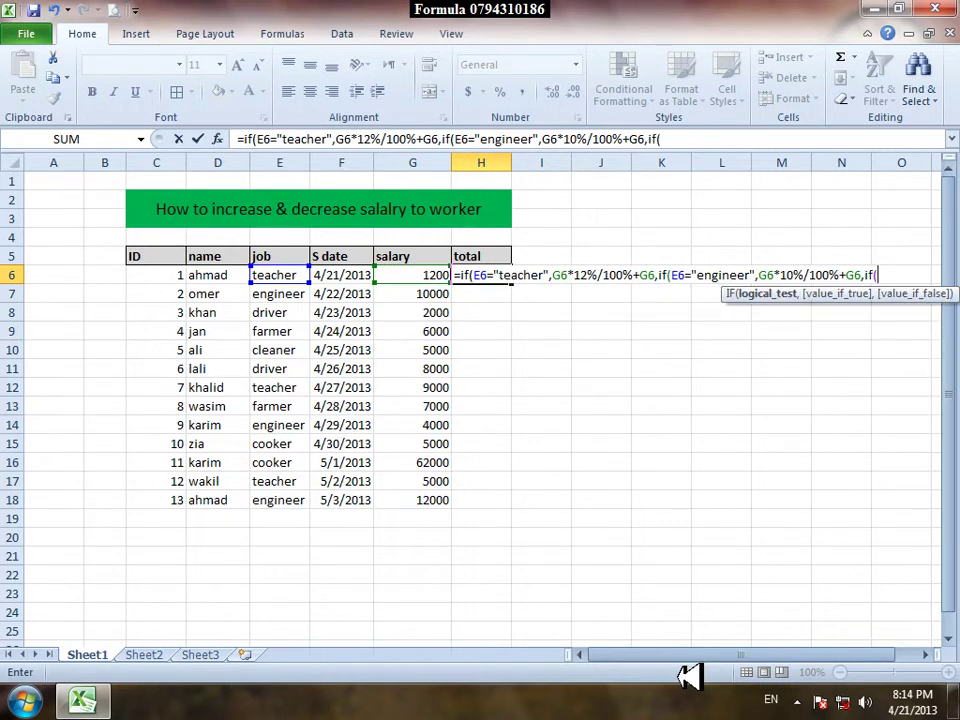
left_click(300, 275)
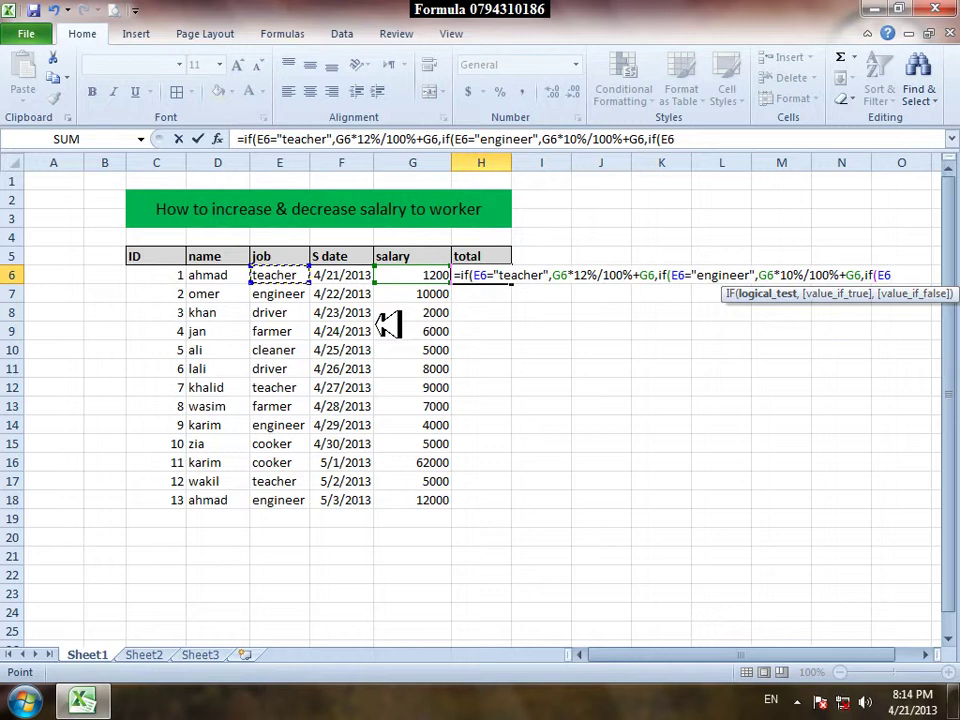
type("=\"driver")
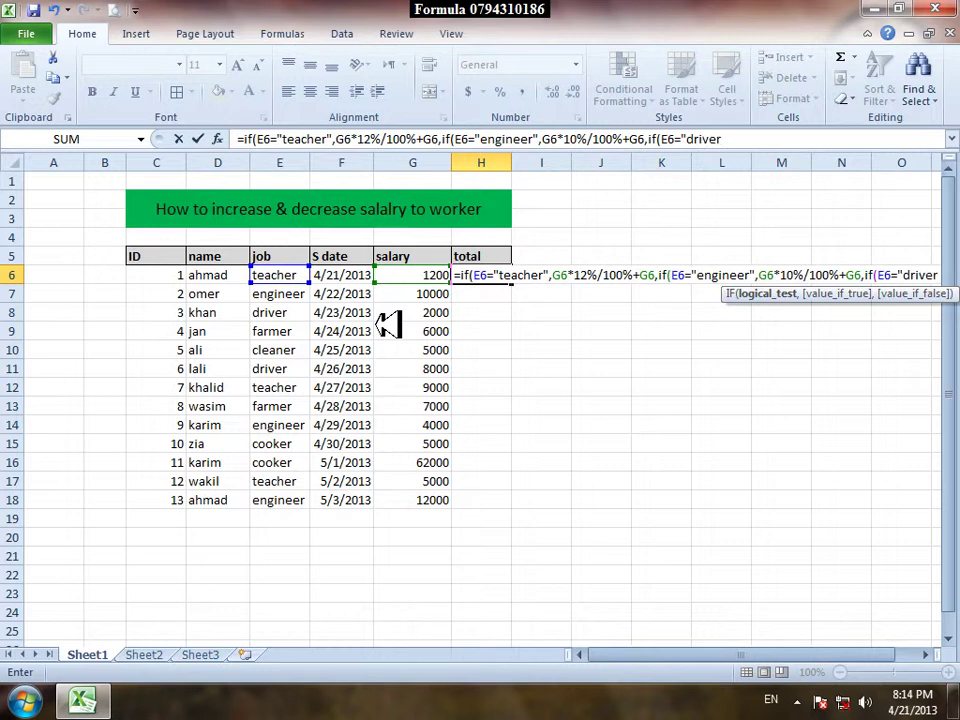
type("\",")
left_click(412, 275)
type("*")
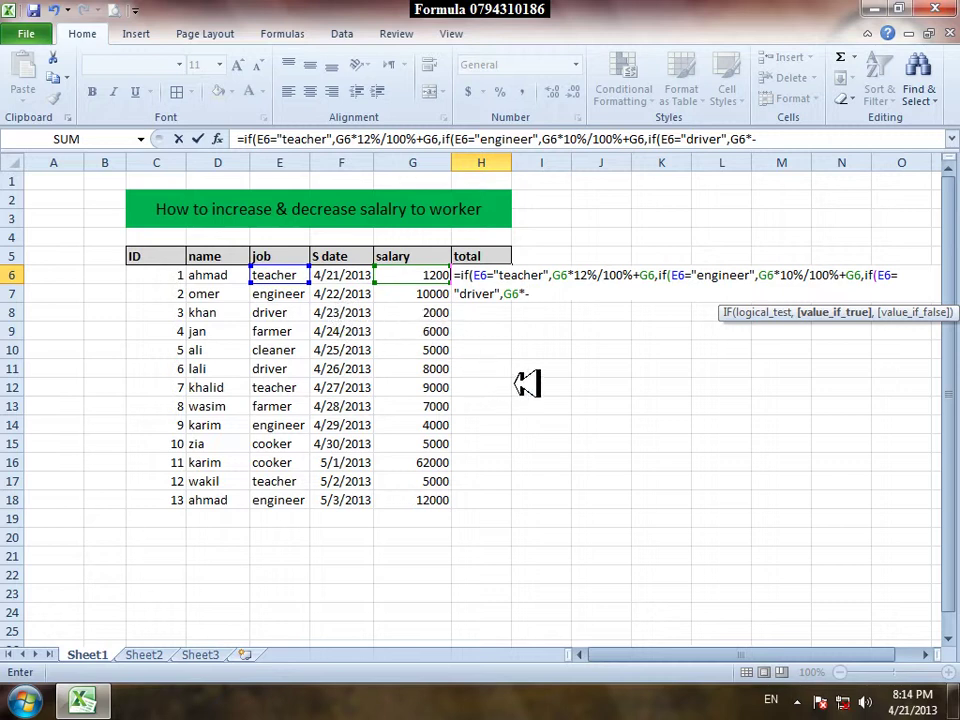
type("10")
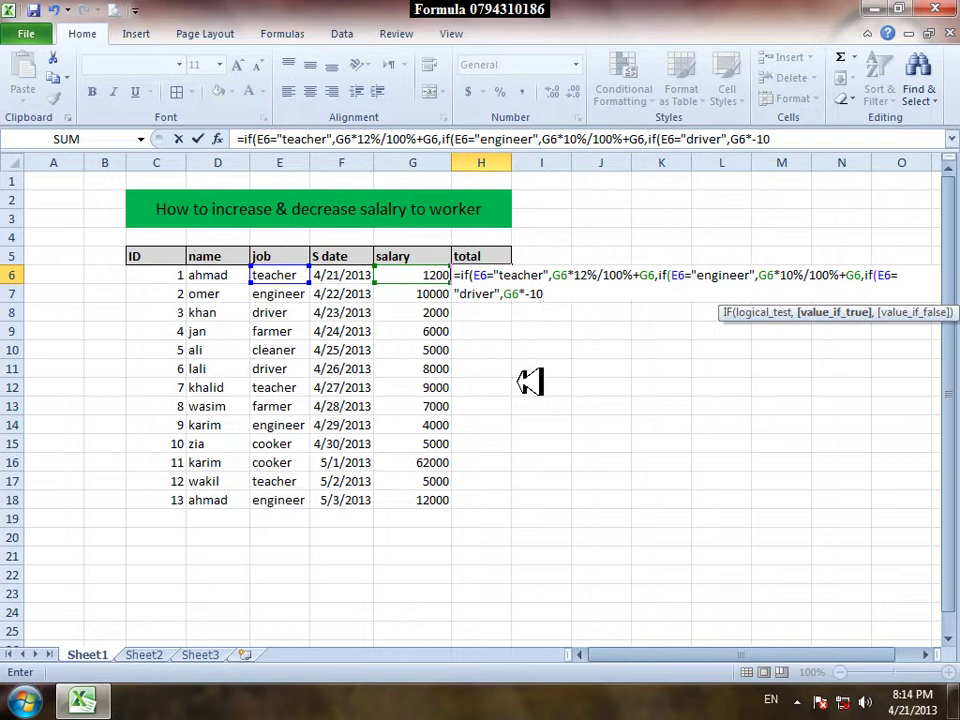
type("%/100%+")
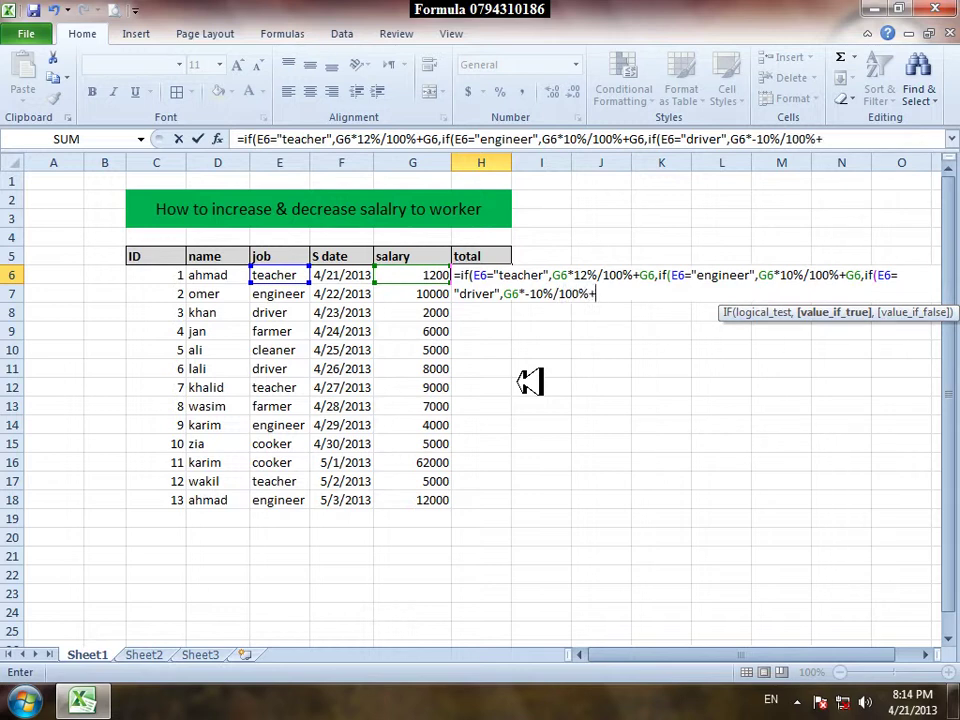
left_click(439, 277)
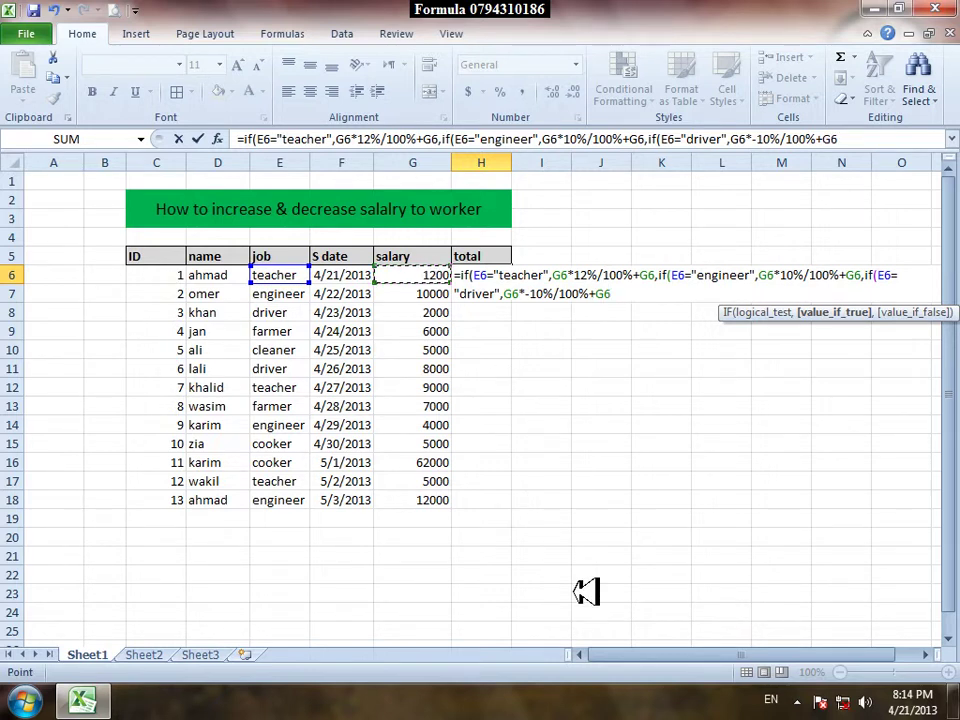
Add a final nested IF to the H6 formula returning G6*8%/100%+G6 when E6 equals "farmer", then close and enter the formula.
type(",")
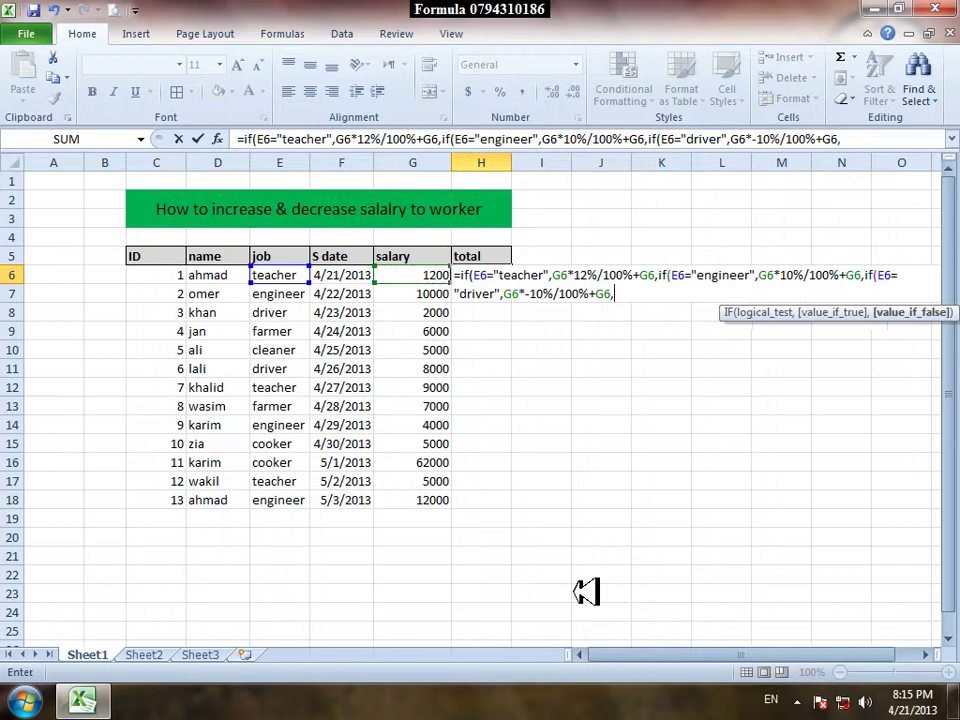
type("if(")
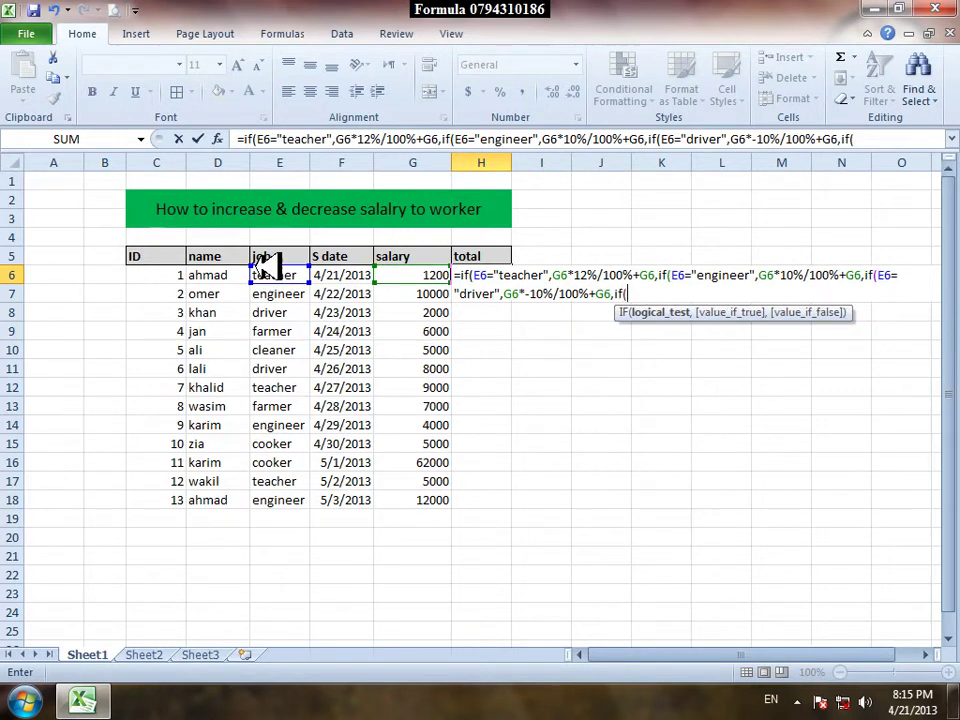
left_click(288, 275)
type("=\"farmer\"")
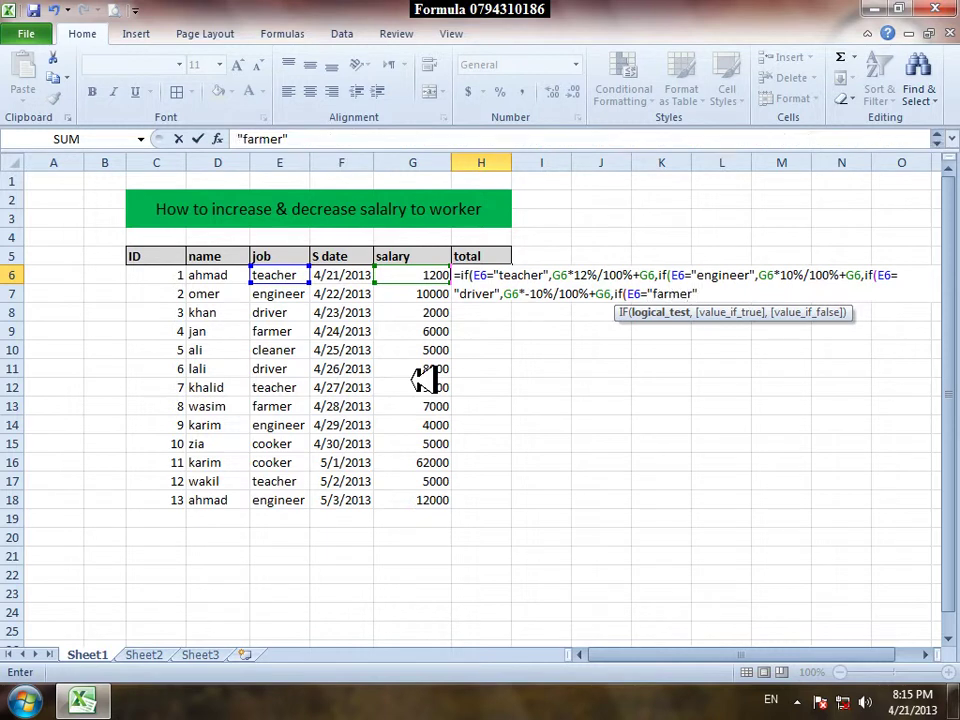
type(",")
left_click(415, 278)
type("*")
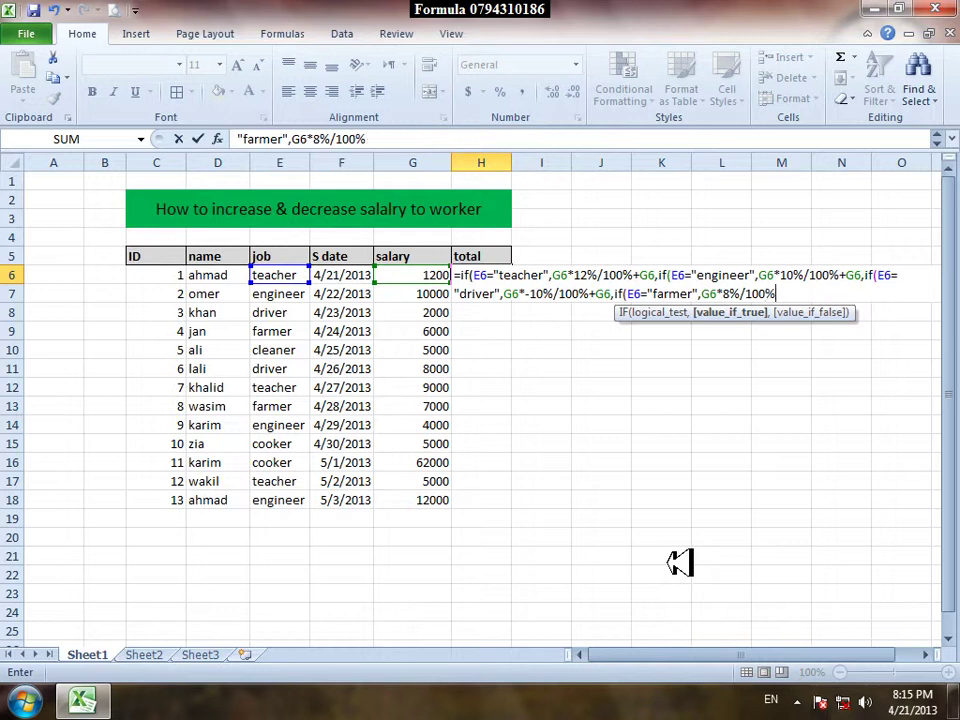
left_click(427, 275)
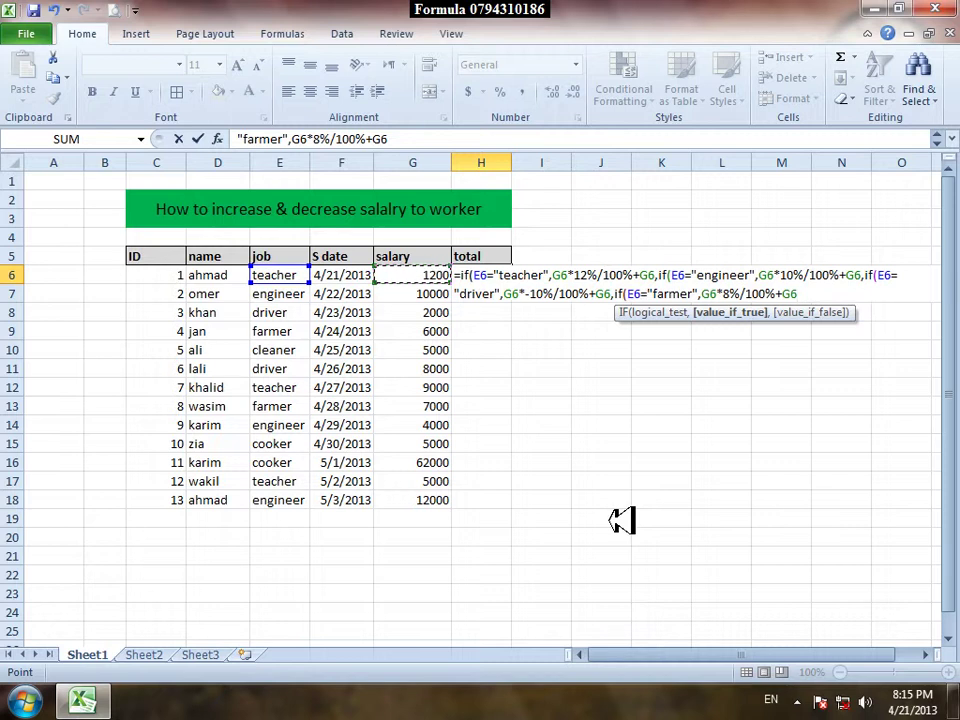
type(")")
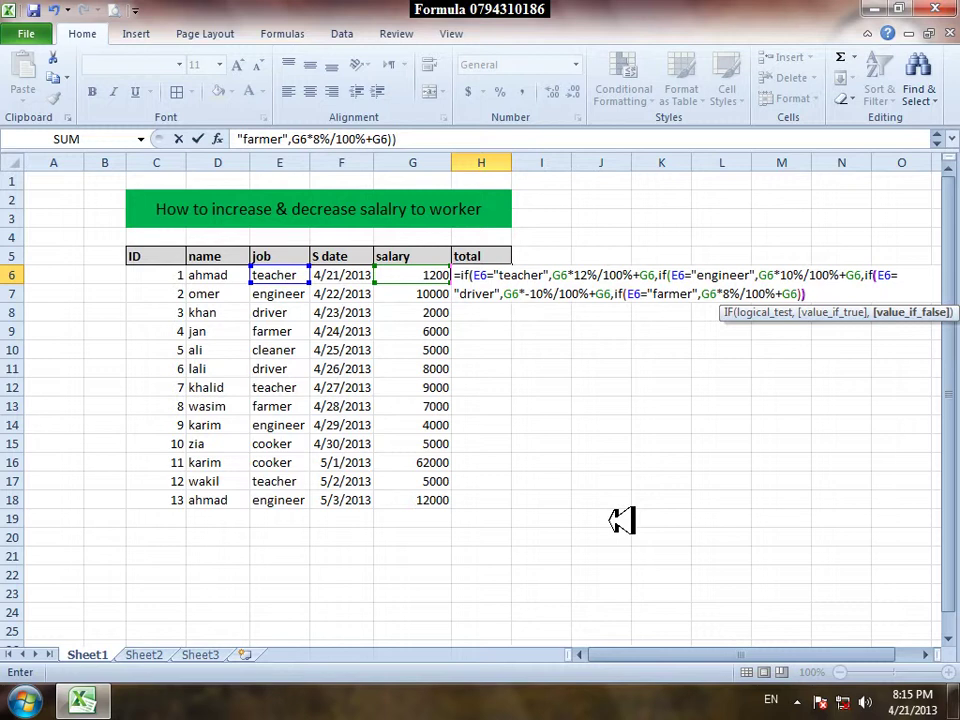
type("))")
key("Return")
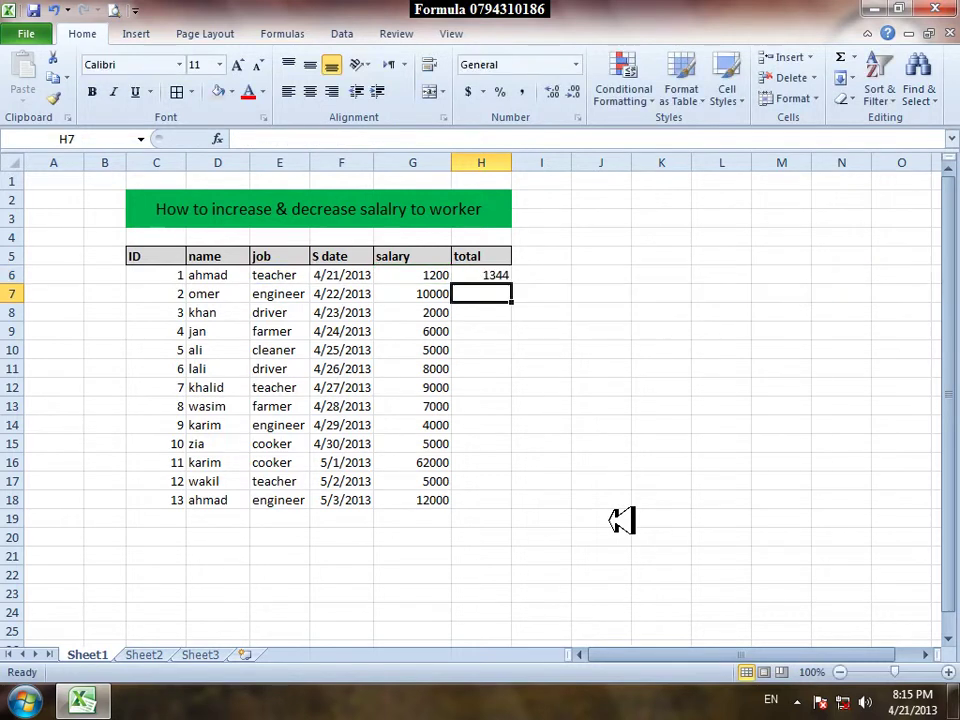
Fill the H6 formula down the total column through H18.
left_click(425, 275)
left_click(487, 280)
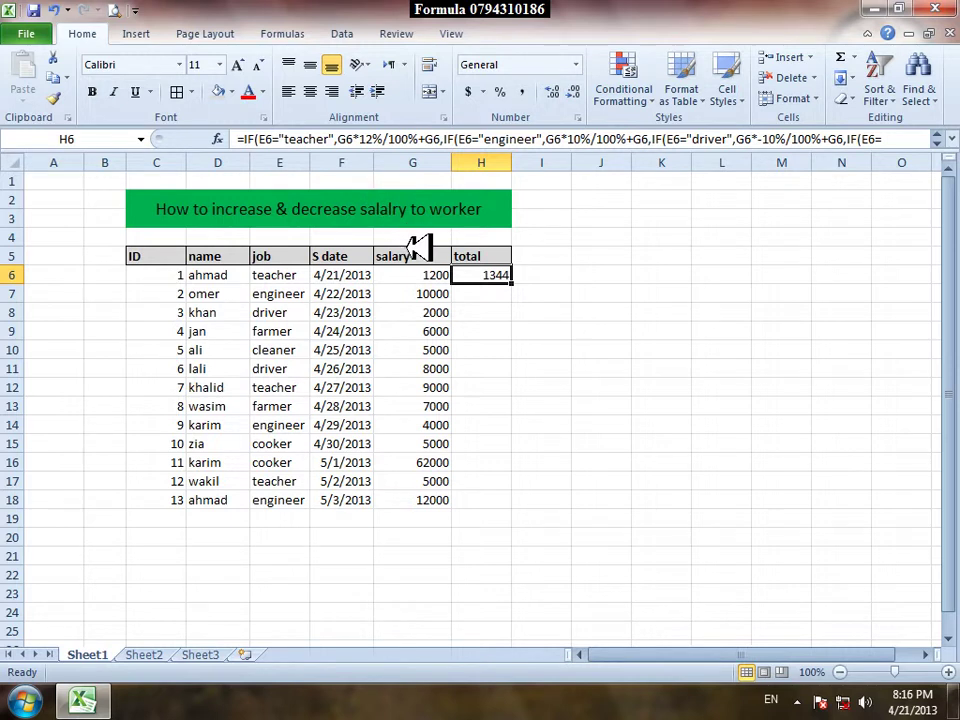
left_click(506, 293)
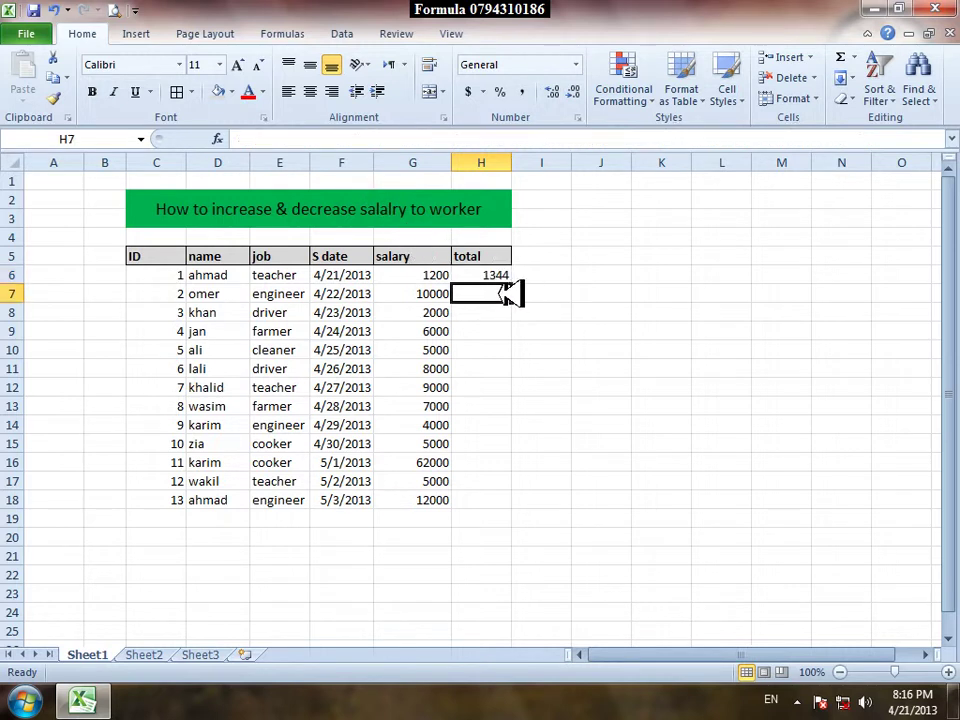
left_click(498, 273)
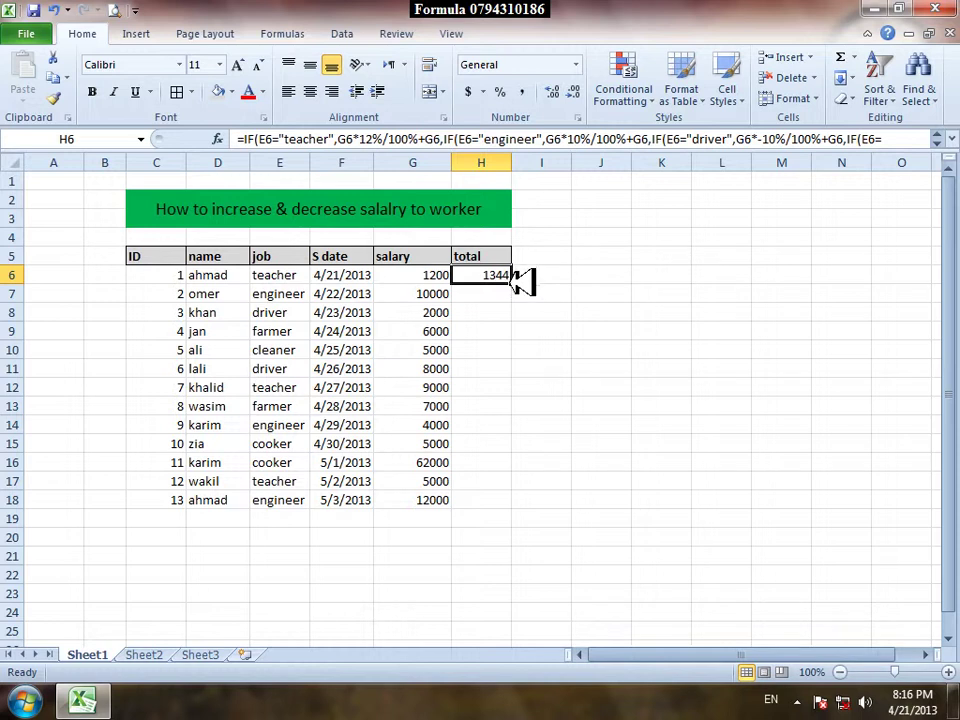
double_click(512, 284)
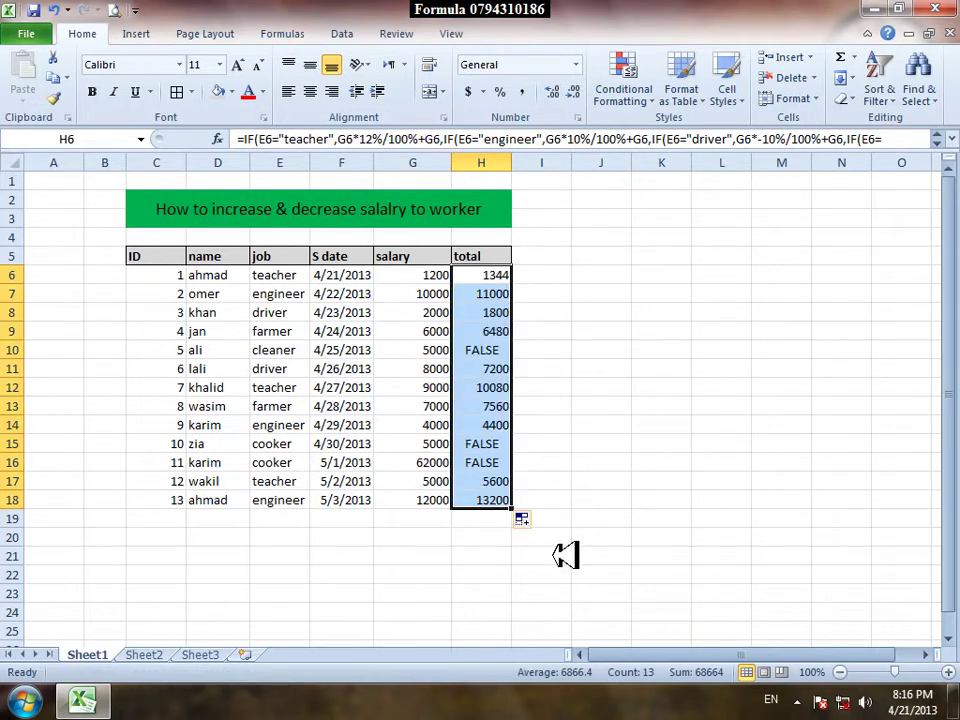
left_click(490, 537)
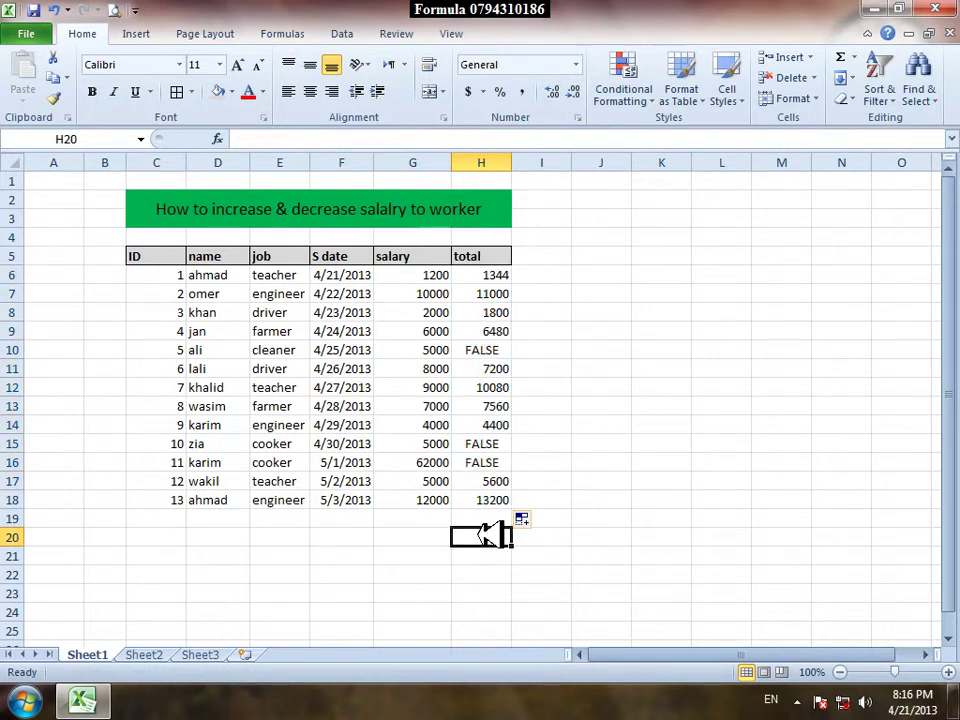
Compare the totals in H7 to H10 with their salaries and jobs, including the cleaner's row.
left_click(476, 296)
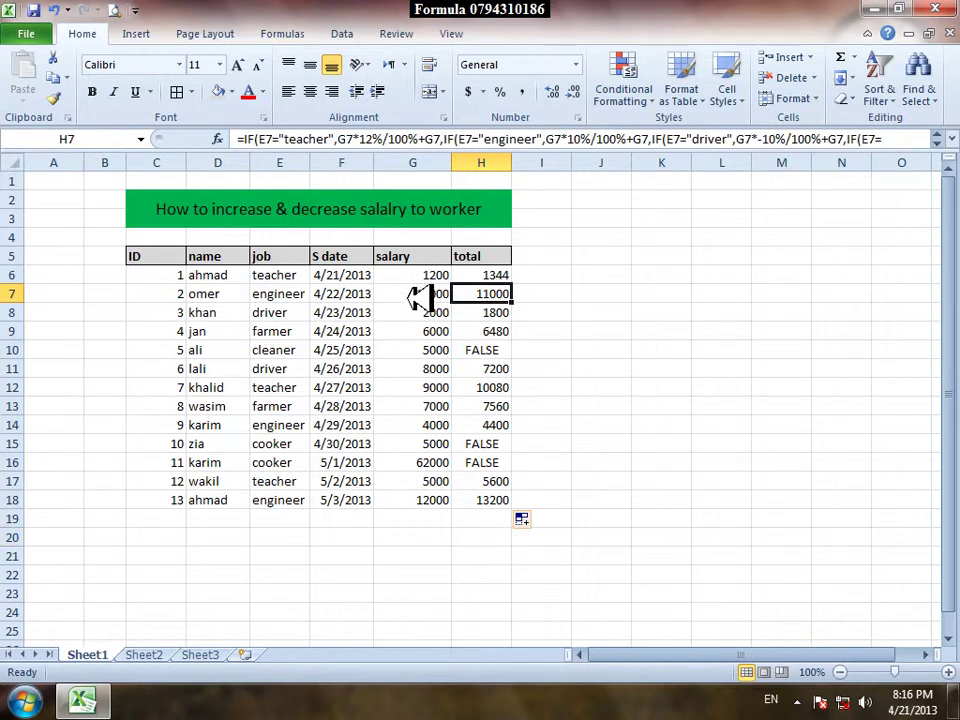
left_click(445, 297)
left_click(498, 304)
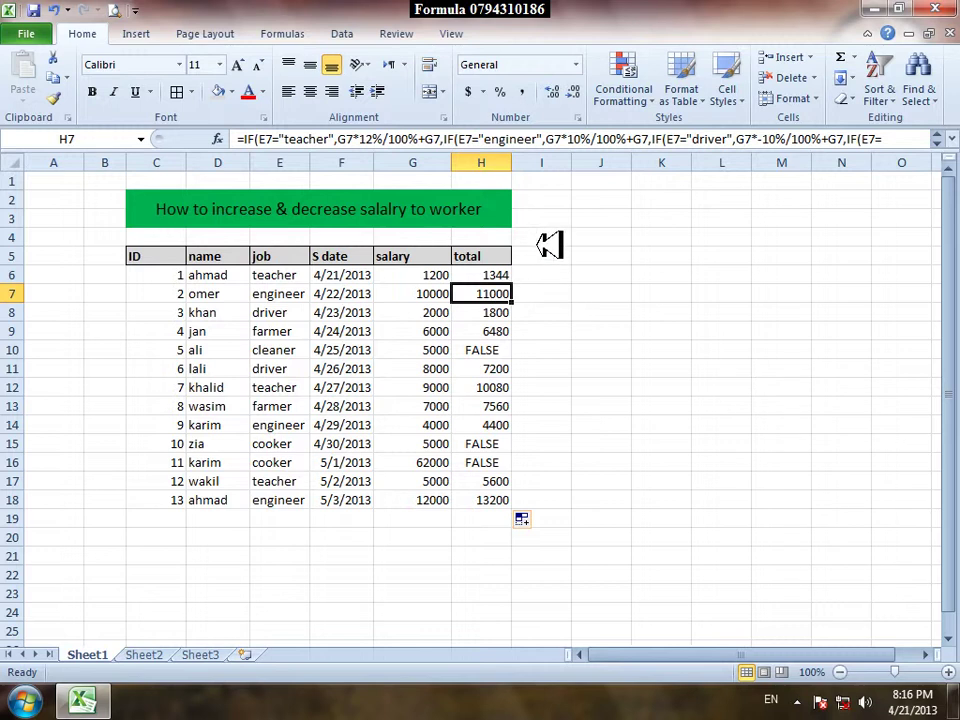
left_click(492, 318)
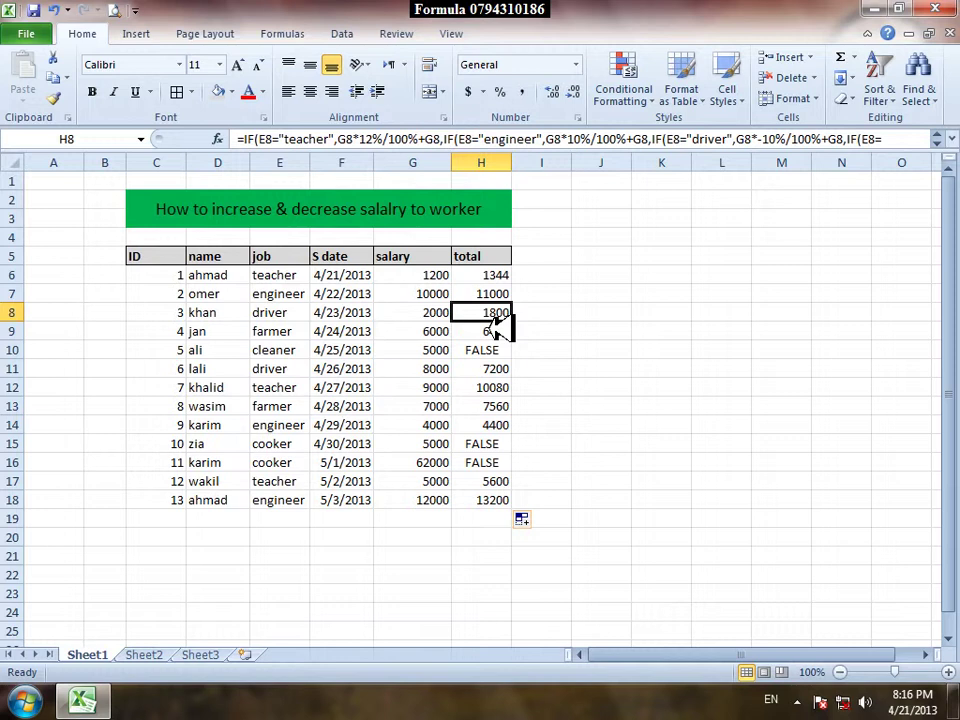
left_click(497, 331)
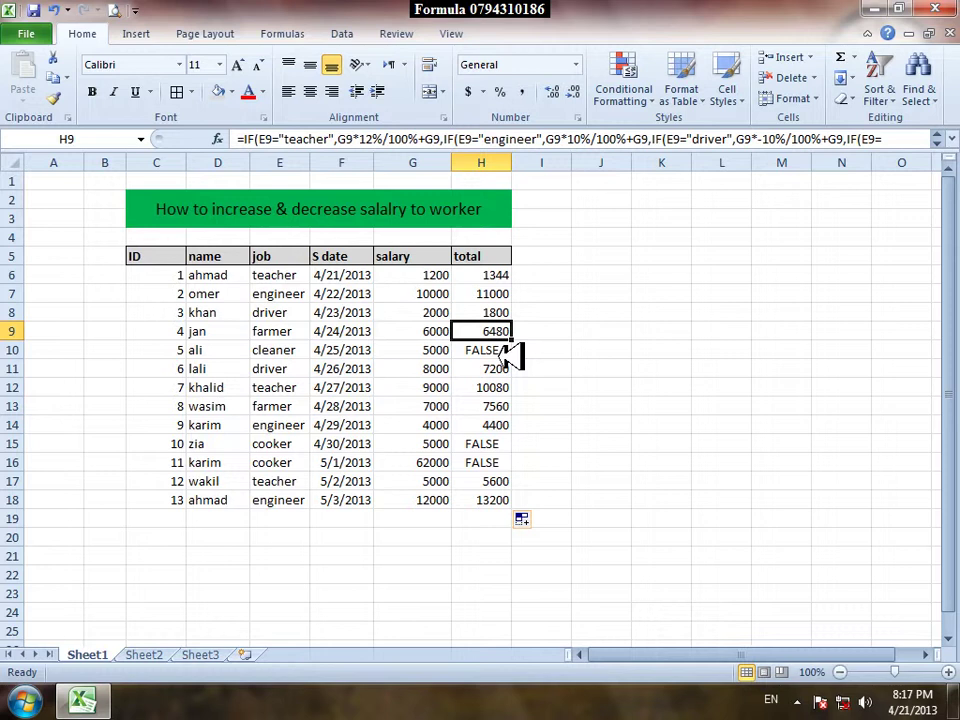
left_click(443, 333)
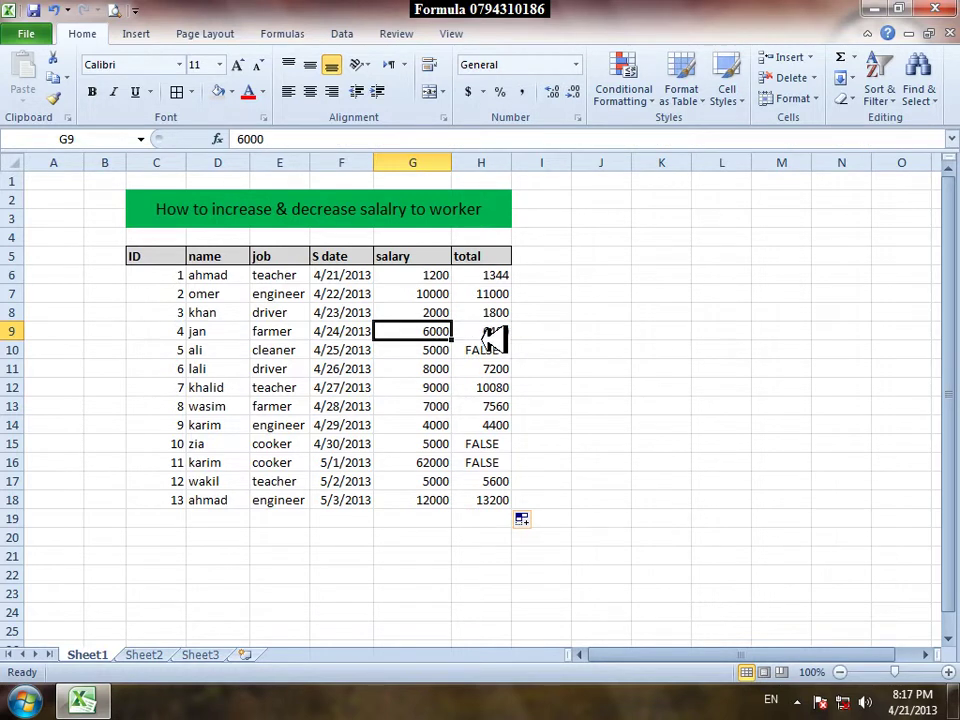
left_click(505, 331)
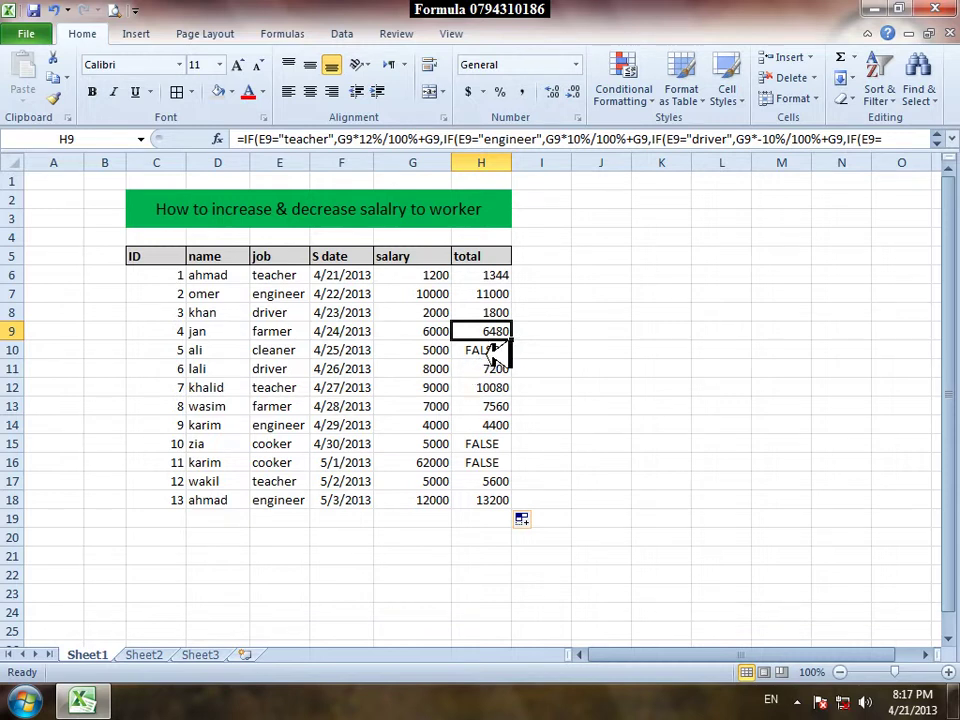
left_click(497, 351)
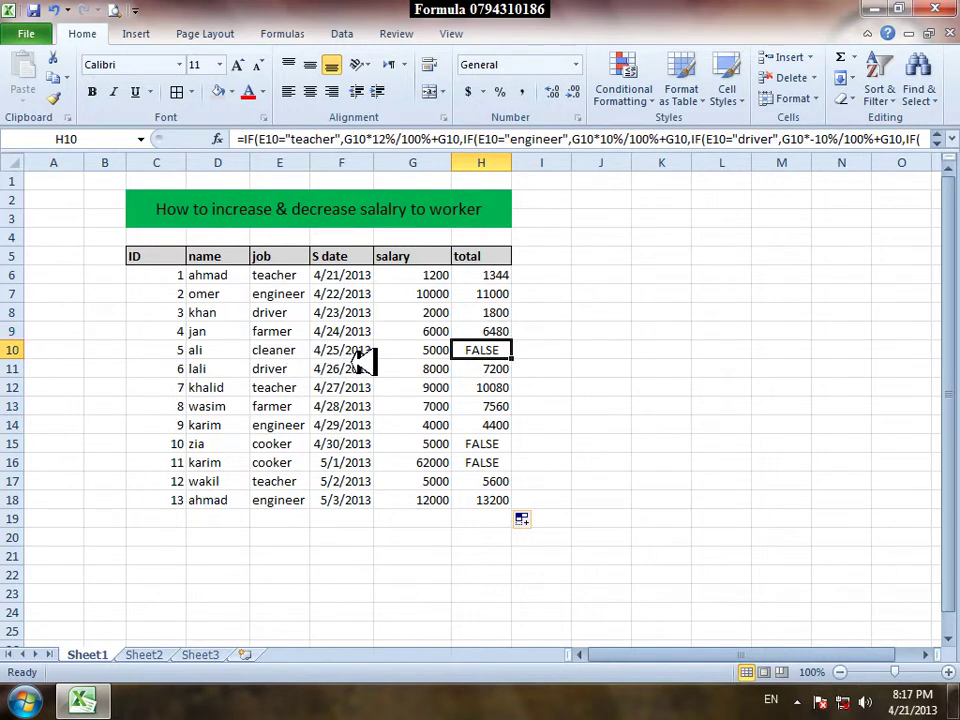
left_click_drag(415, 352, 276, 362)
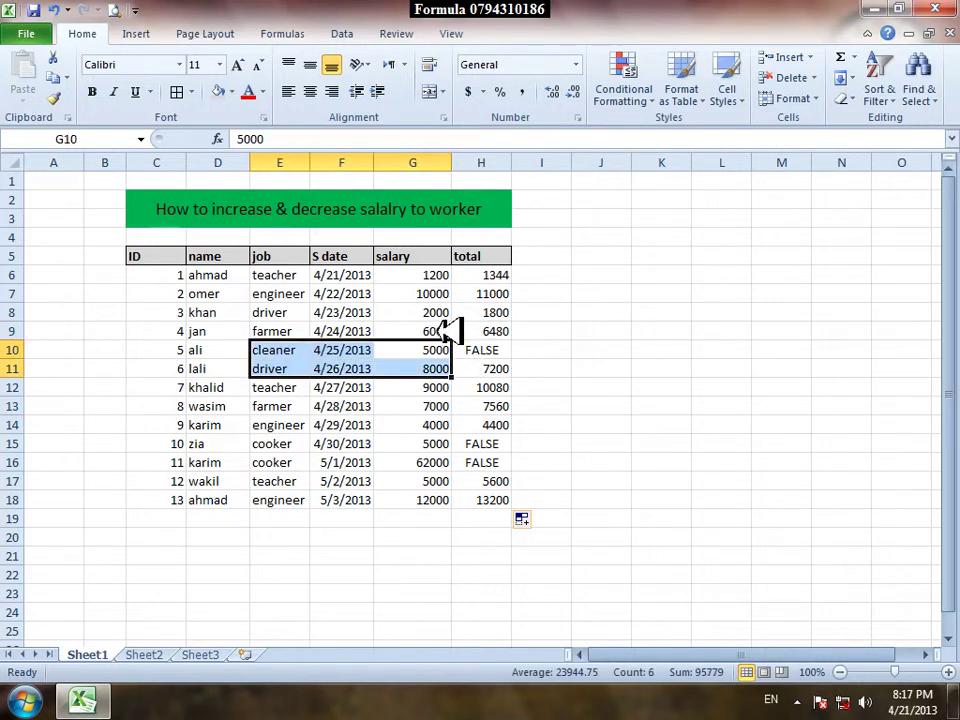
Clear the totals in H7:H18 and add G6 as the value-if-false of the last nested IF in H6.
left_click_drag(505, 500, 500, 294)
key("Delete")
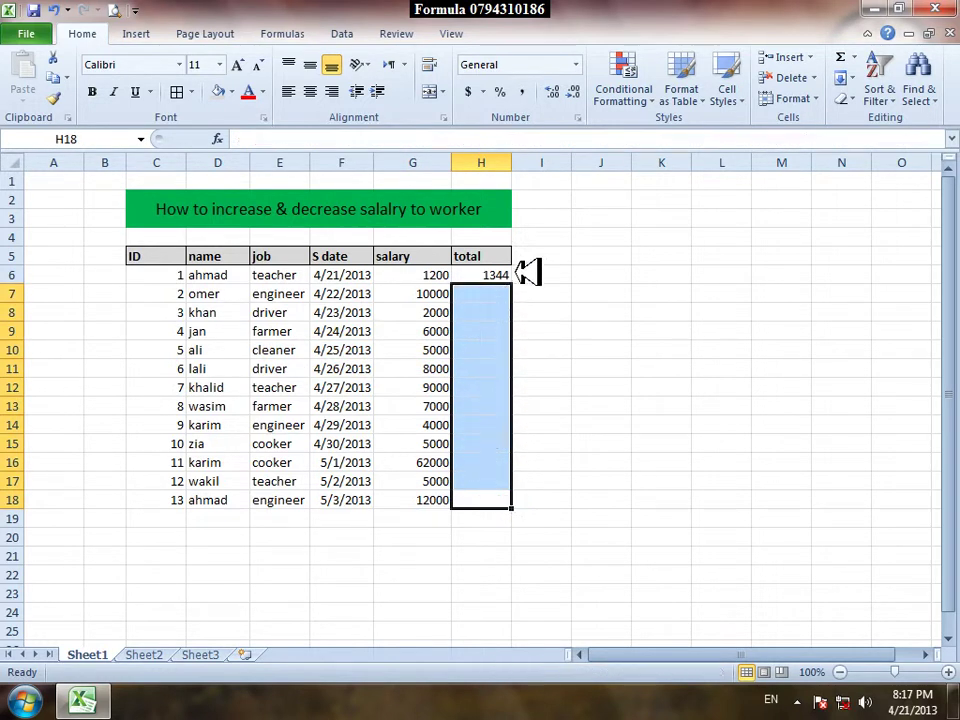
left_click(500, 275)
double_click(505, 275)
left_click(803, 293)
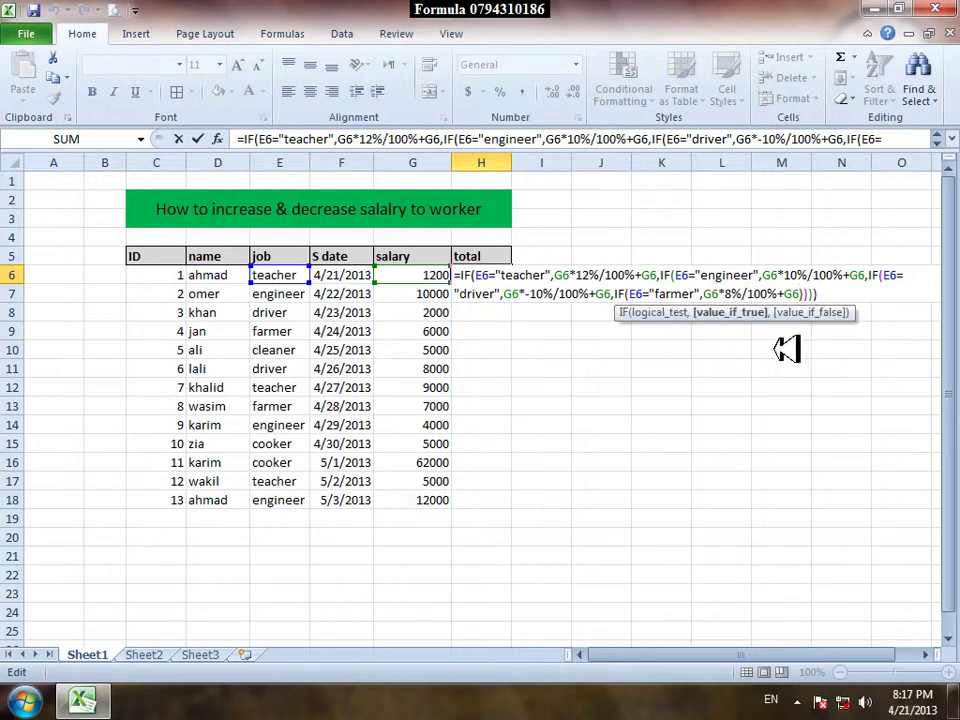
type(",)")
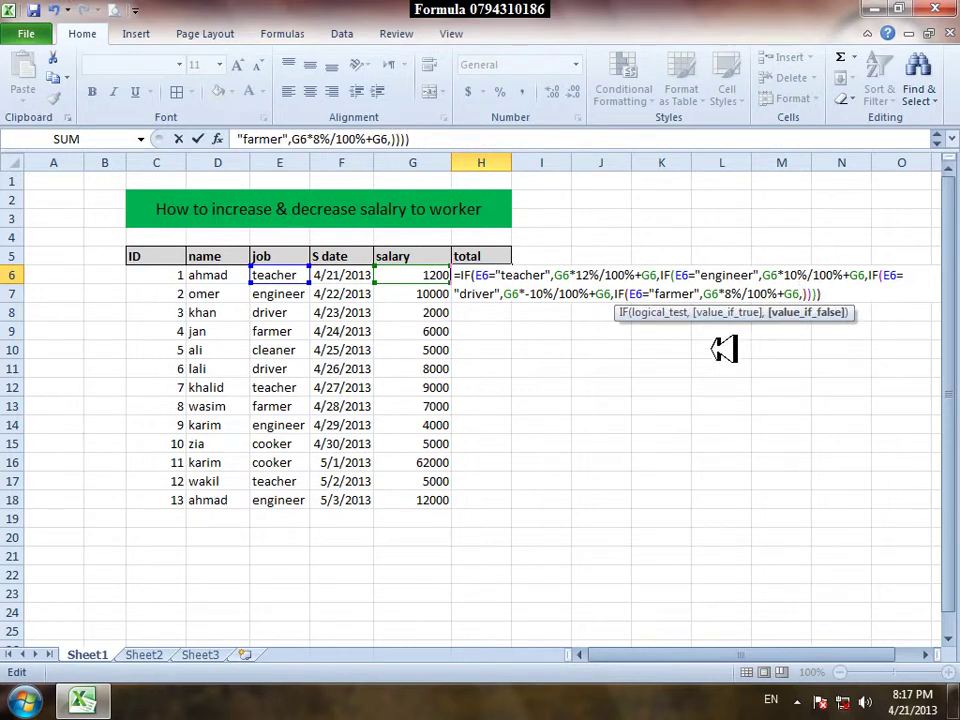
left_click(420, 273)
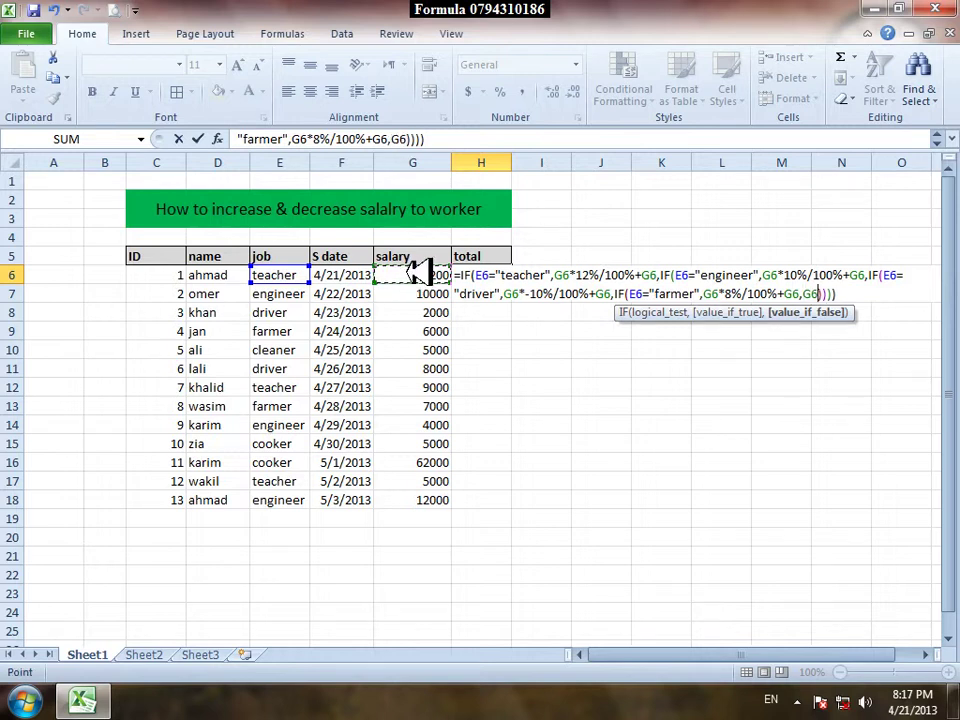
key("Return")
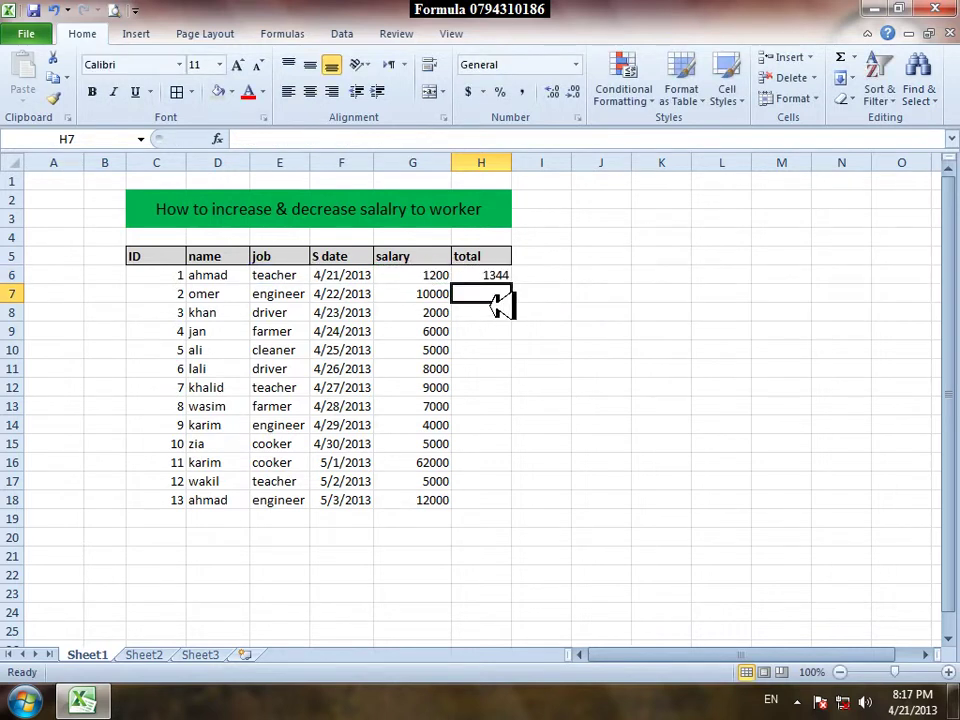
Fill the corrected H6 formula down through H18 and check the cooker's salary against the total in row 16.
left_click(495, 274)
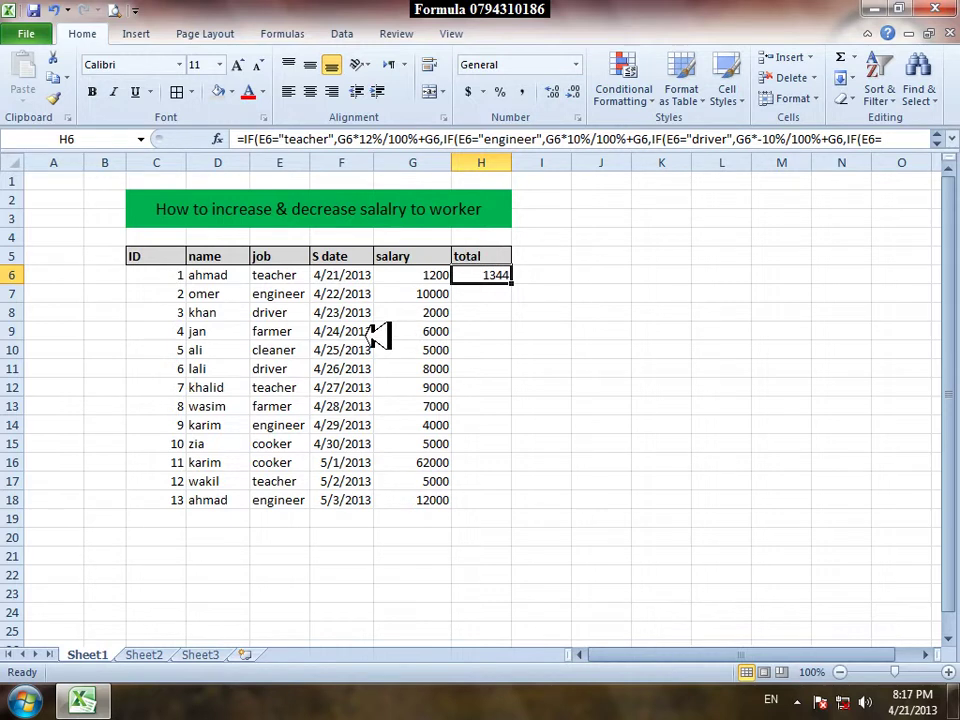
double_click(511, 282)
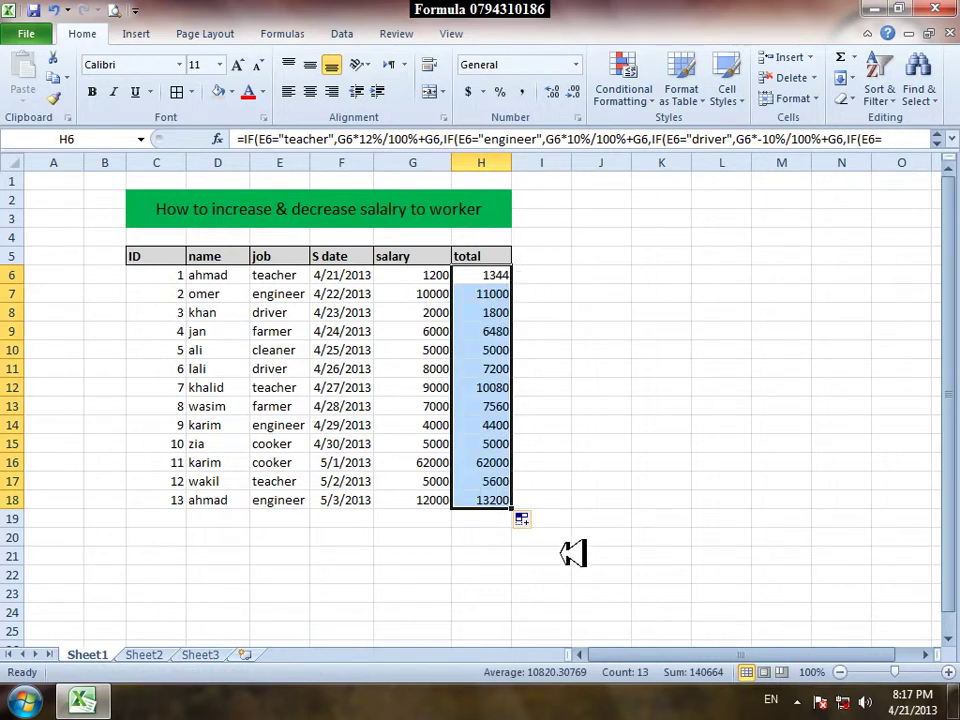
left_click(498, 498)
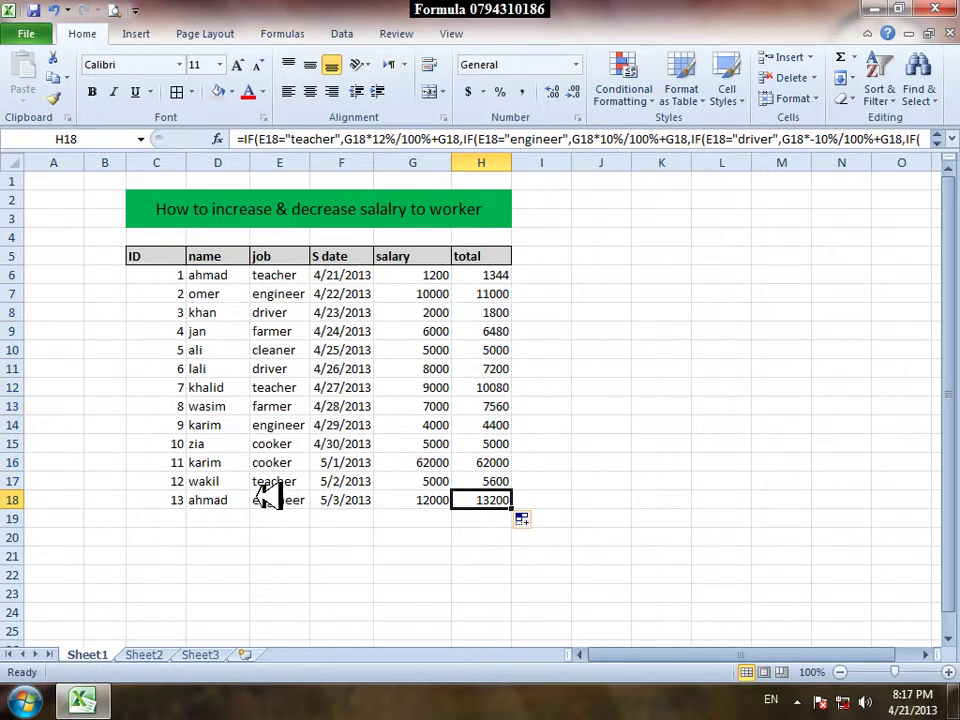
left_click(272, 462)
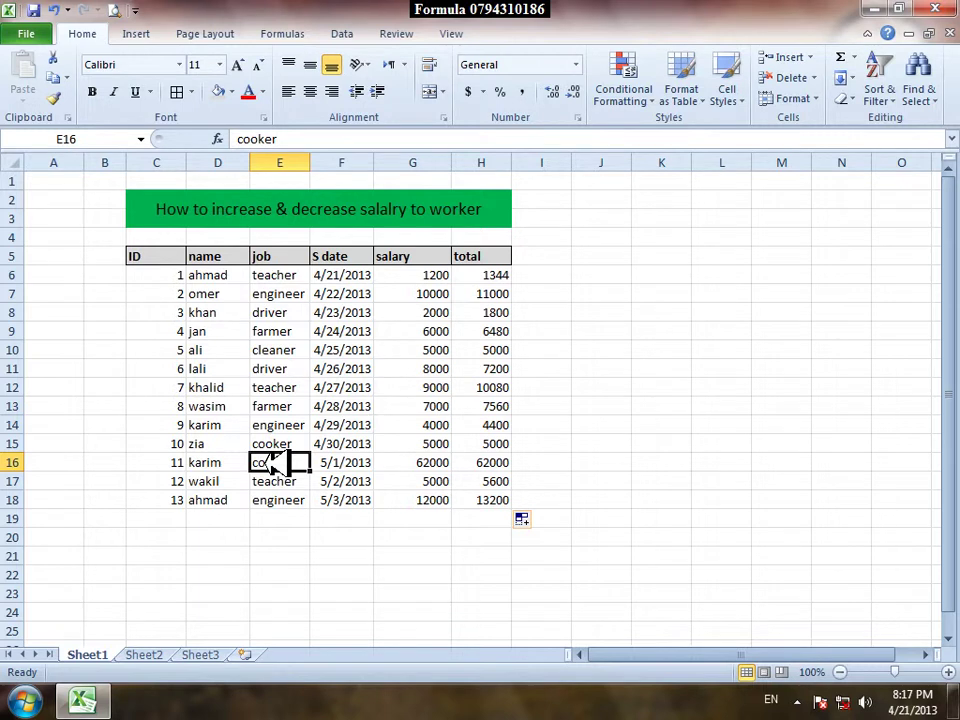
left_click(420, 465)
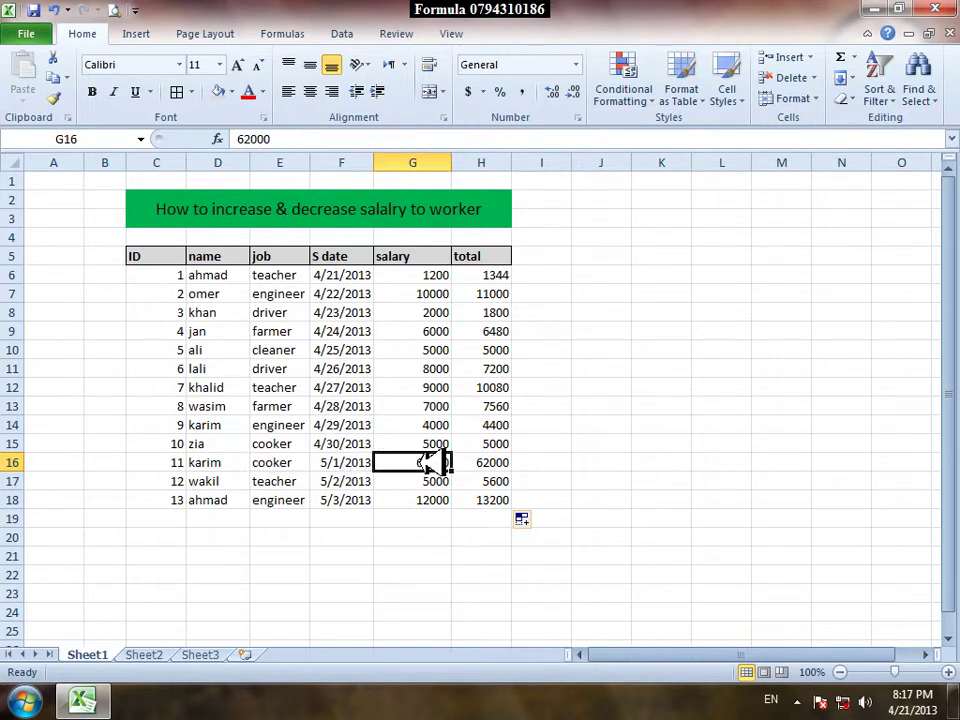
left_click(495, 463)
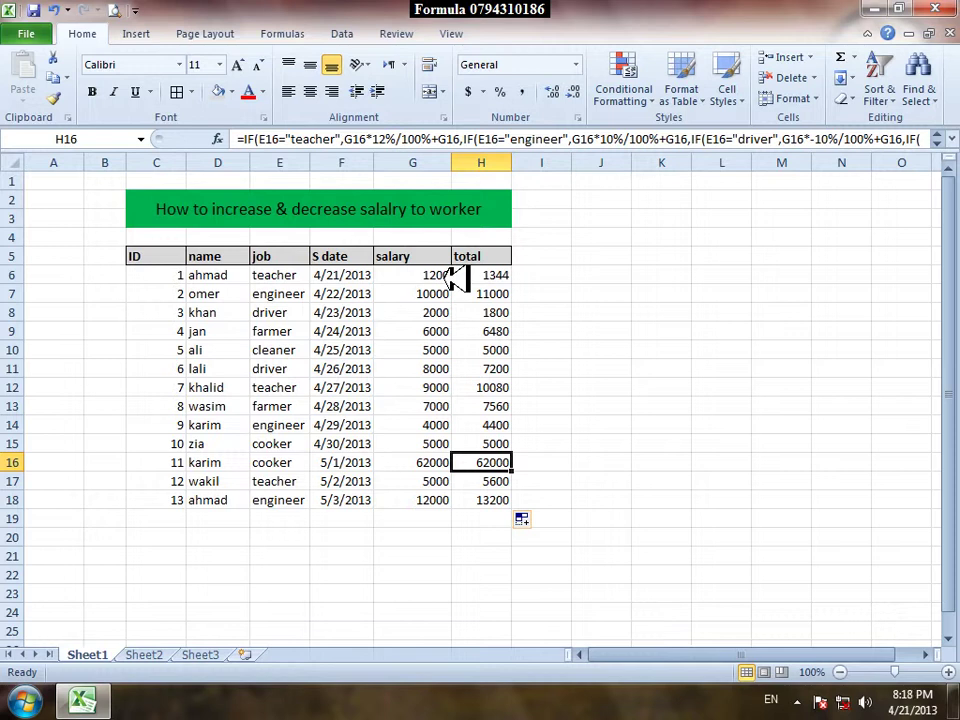
left_click(530, 275)
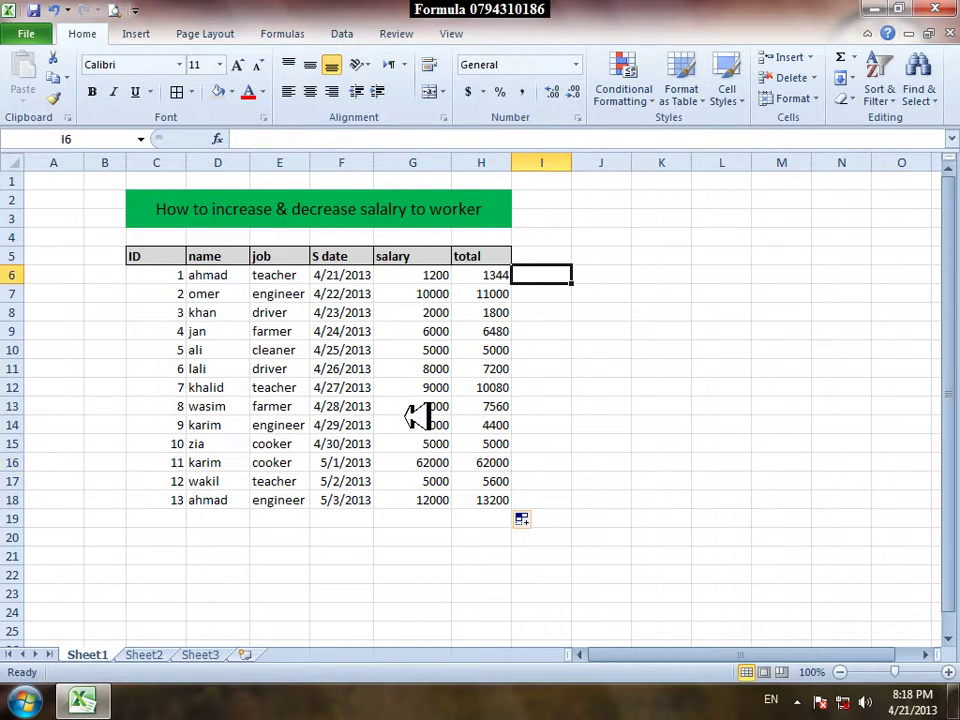
Merge and center the range C1:K2 on Sheet2.
left_click(415, 425)
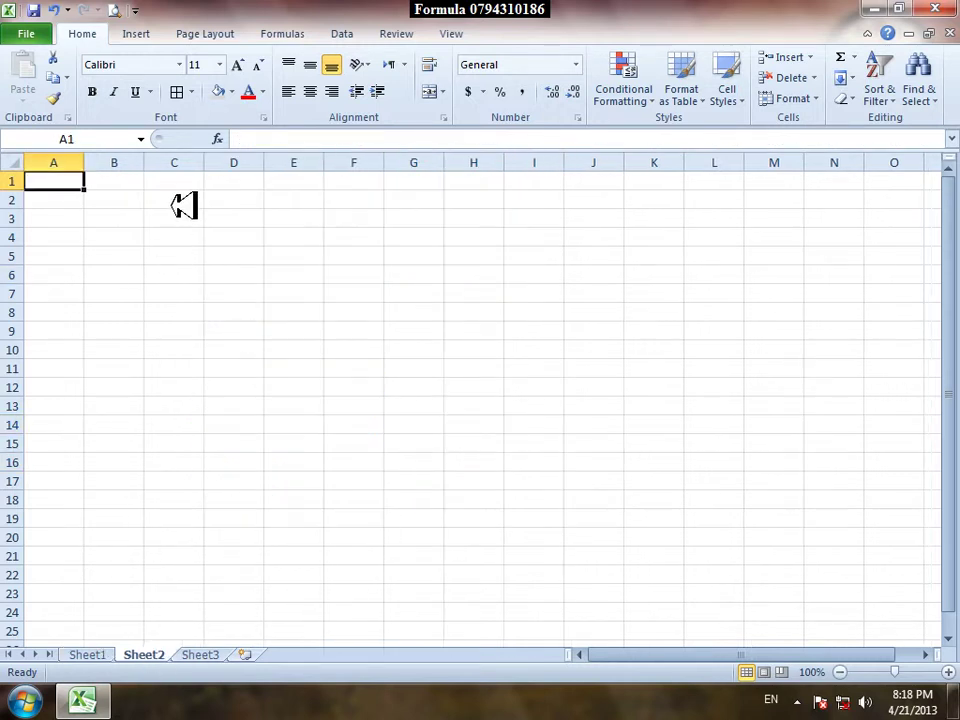
left_click_drag(198, 184, 662, 203)
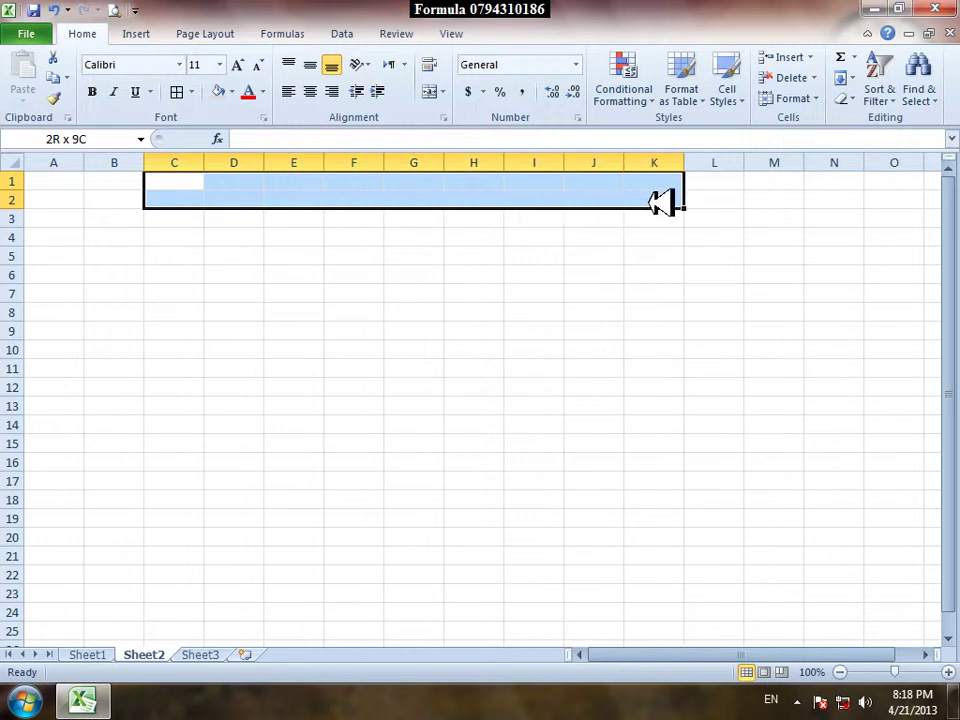
left_click(431, 92)
left_click(425, 292)
left_click(407, 187)
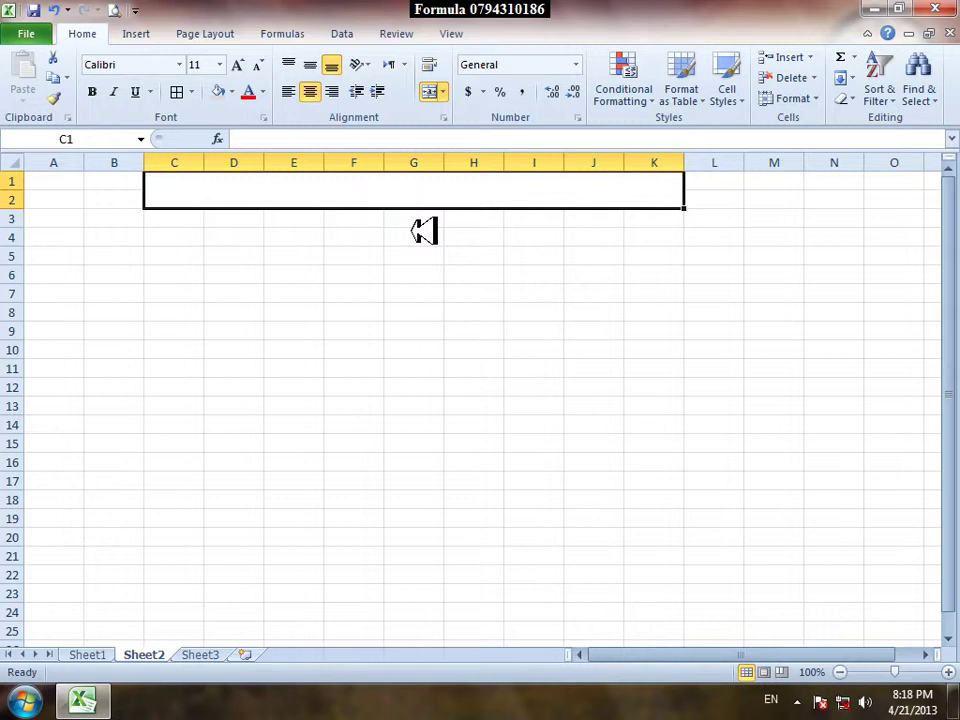
Enter the title "GVS student axamination result" in the merged cell C1.
type("GS")
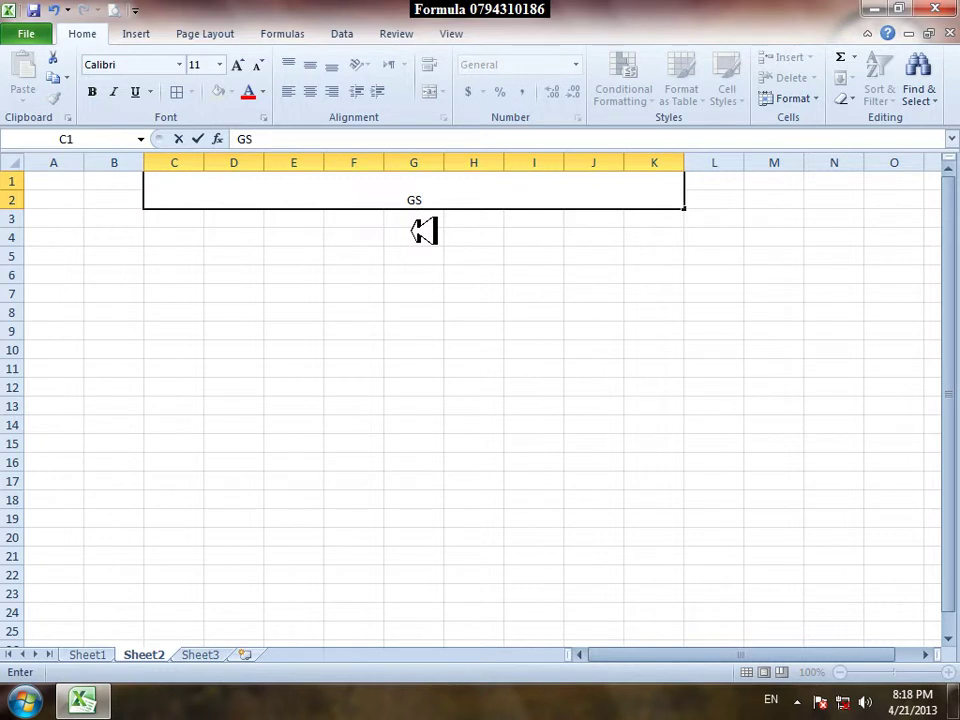
type("GVS.")
key("BackSpace")
type("student ")
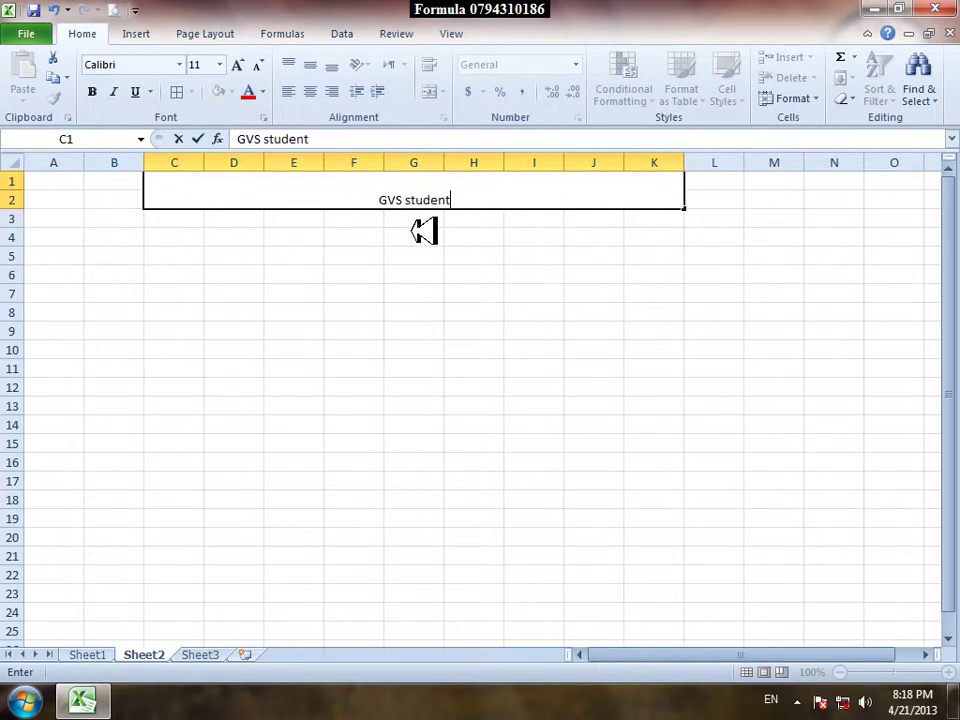
type("ax")
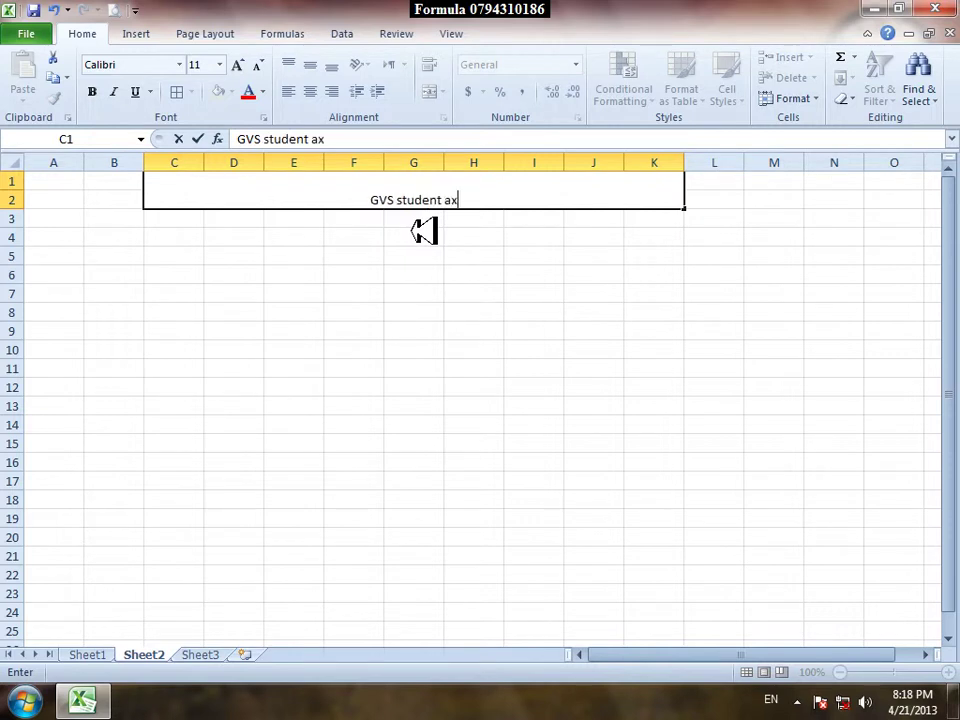
type("amination reuslt")
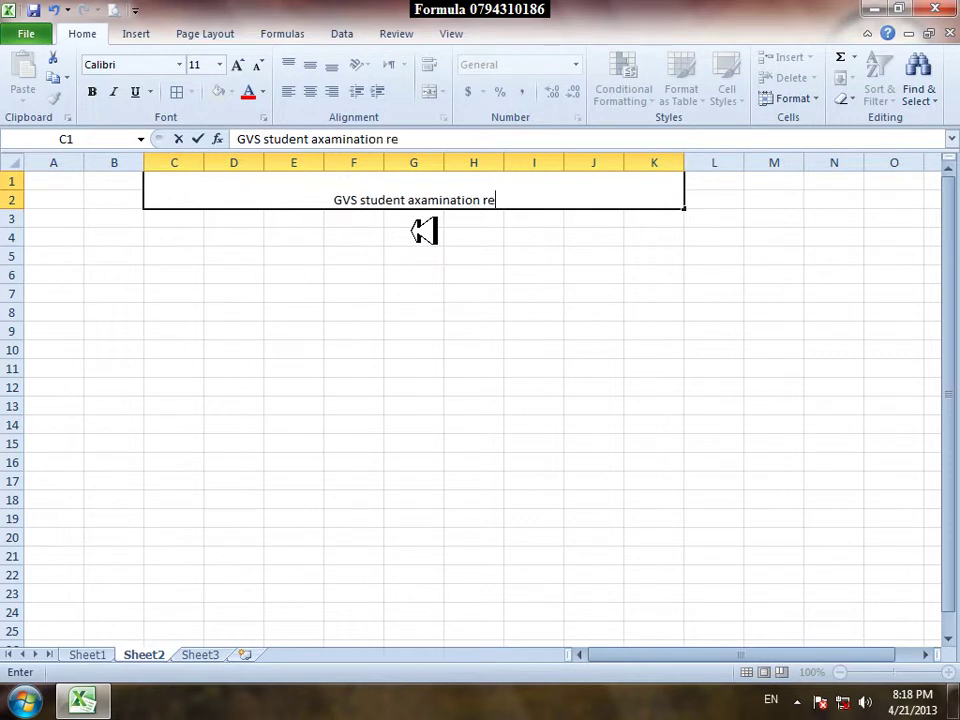
key("BackSpace")
key("BackSpace")
key("BackSpace")
key("BackSpace")
type("sult")
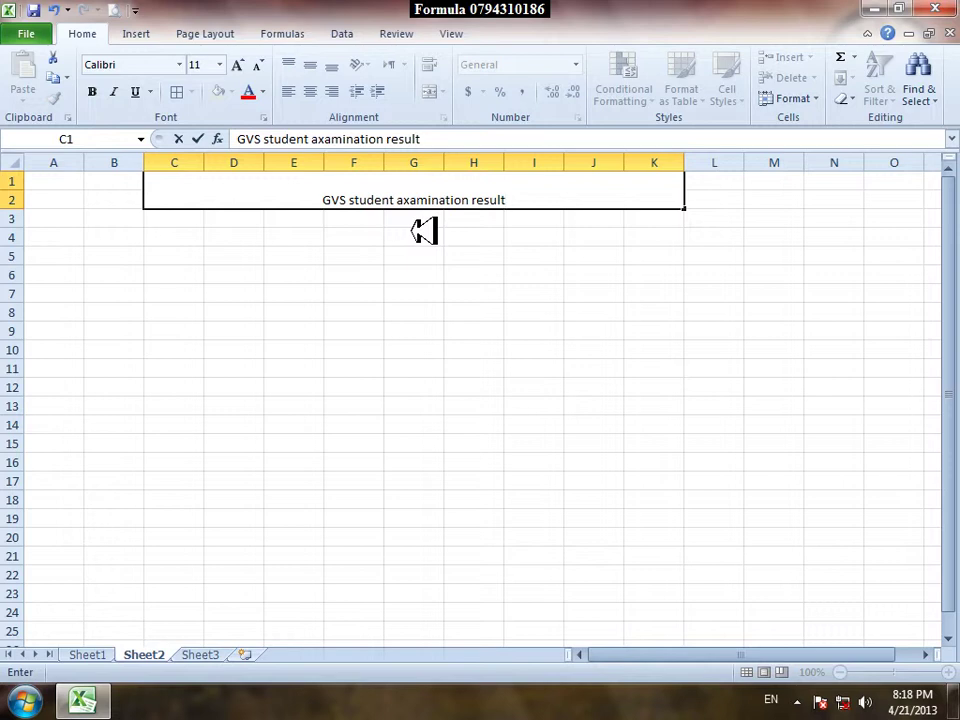
left_click(536, 289)
Middle-align the title in C1 vertically and enlarge its font size to 24.
left_click(435, 193)
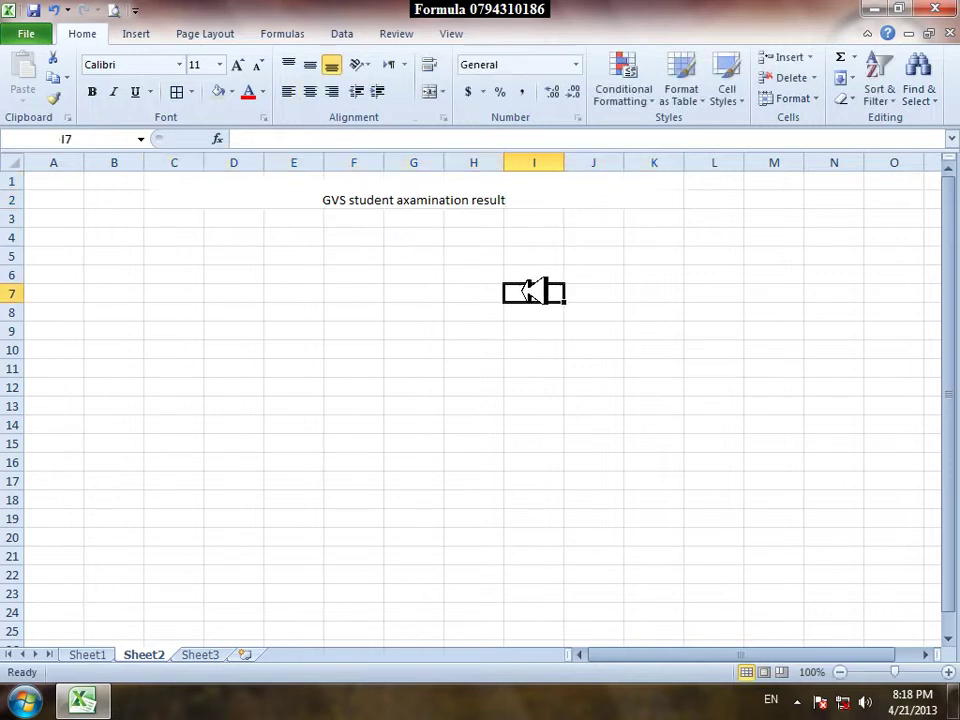
left_click(311, 66)
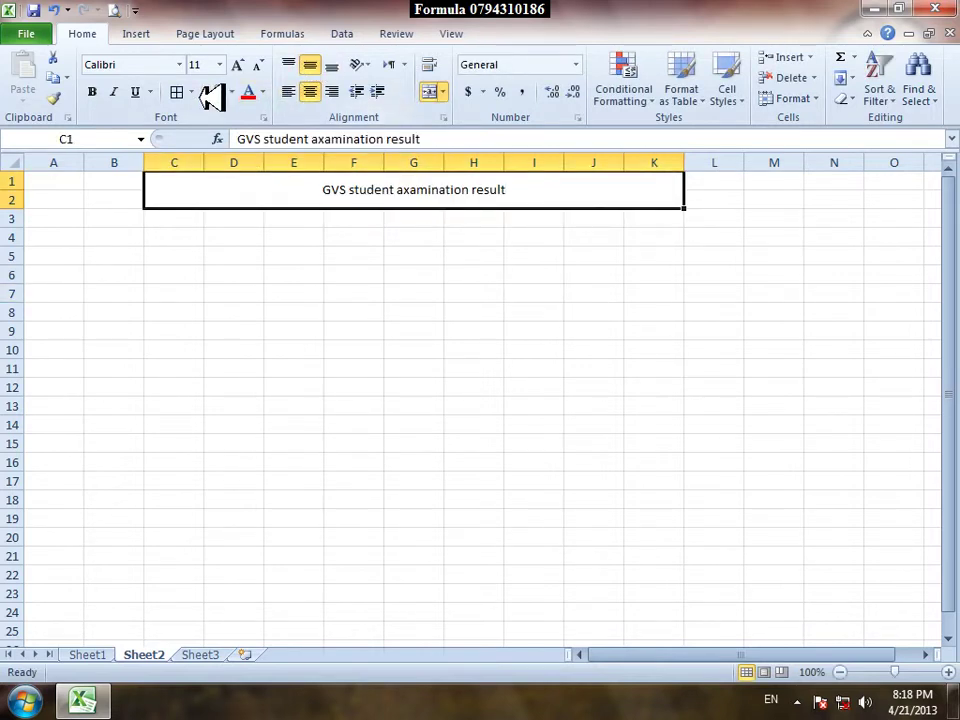
left_click(240, 65)
left_click(240, 65)
left_click(240, 65)
left_click(240, 65)
left_click(240, 65)
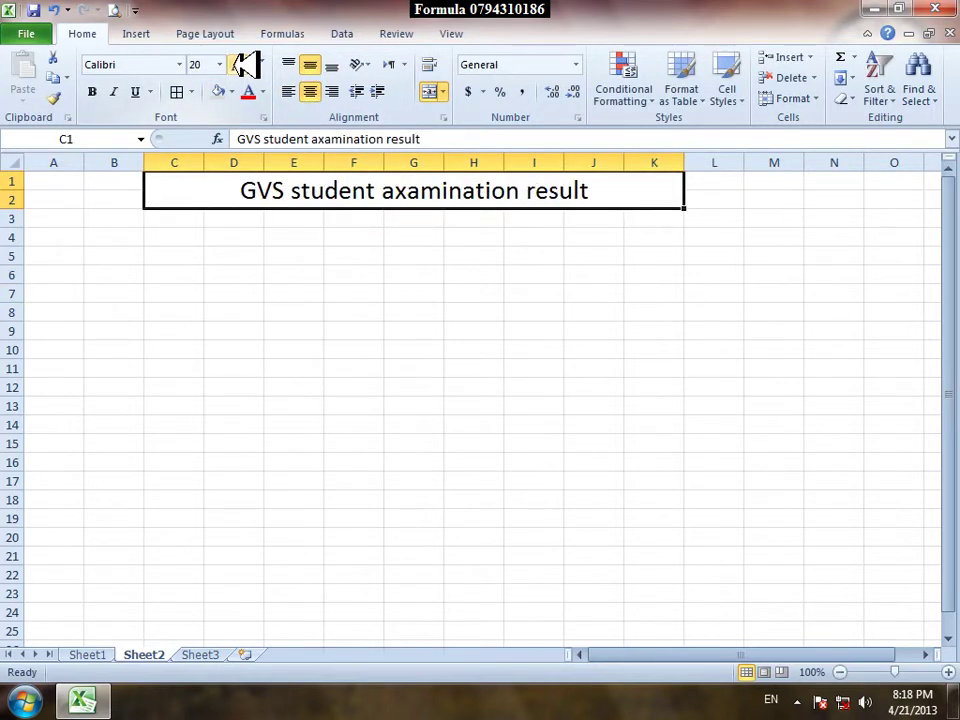
left_click(240, 65)
left_click(240, 65)
Fill the merged title cell with standard yellow.
left_click(233, 91)
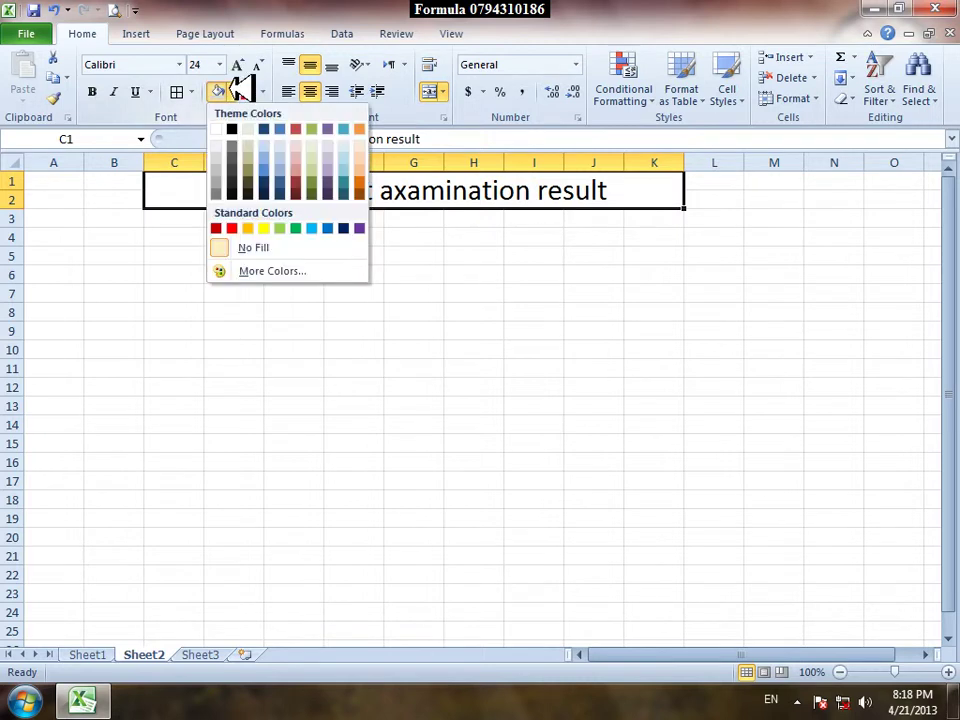
left_click(272, 229)
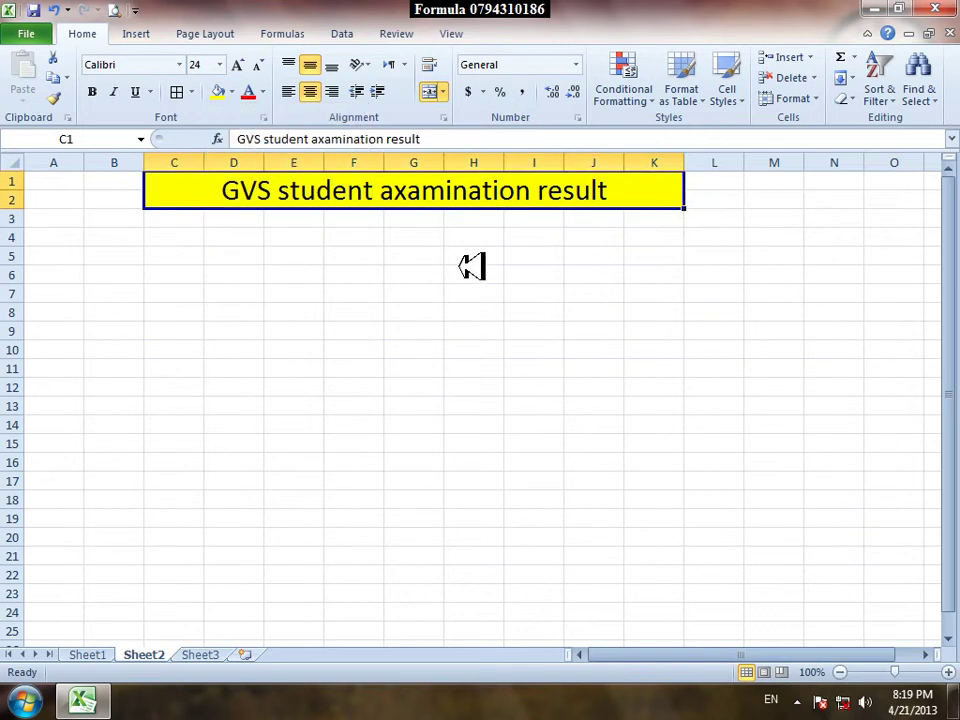
left_click(473, 275)
left_click(176, 220)
left_click_drag(201, 225, 422, 253)
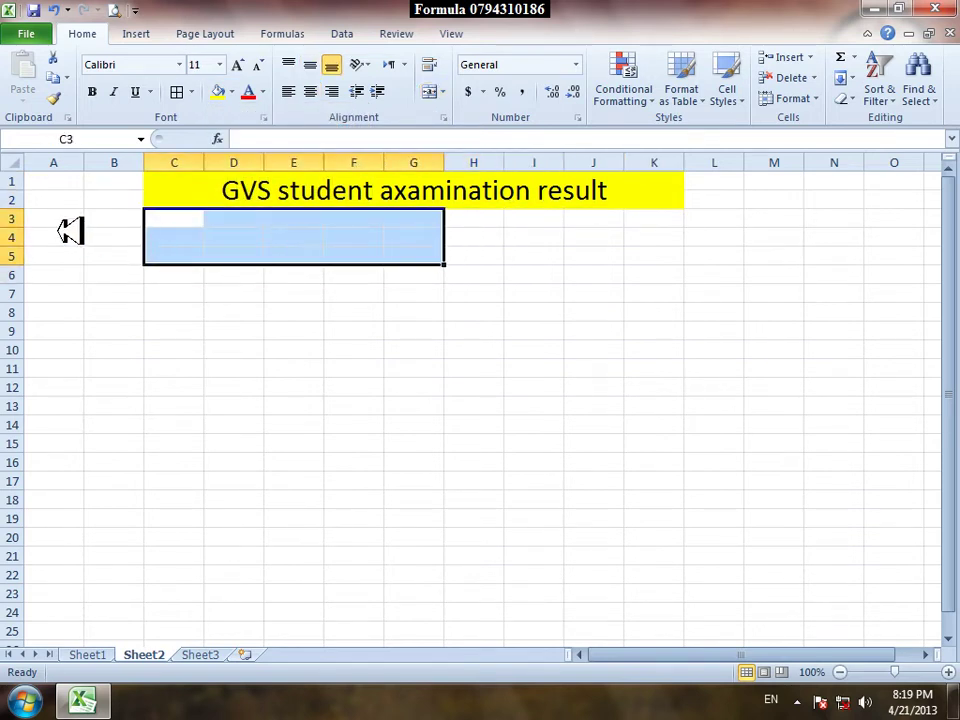
Enter the column header "Serial No" in B3.
left_click(127, 218)
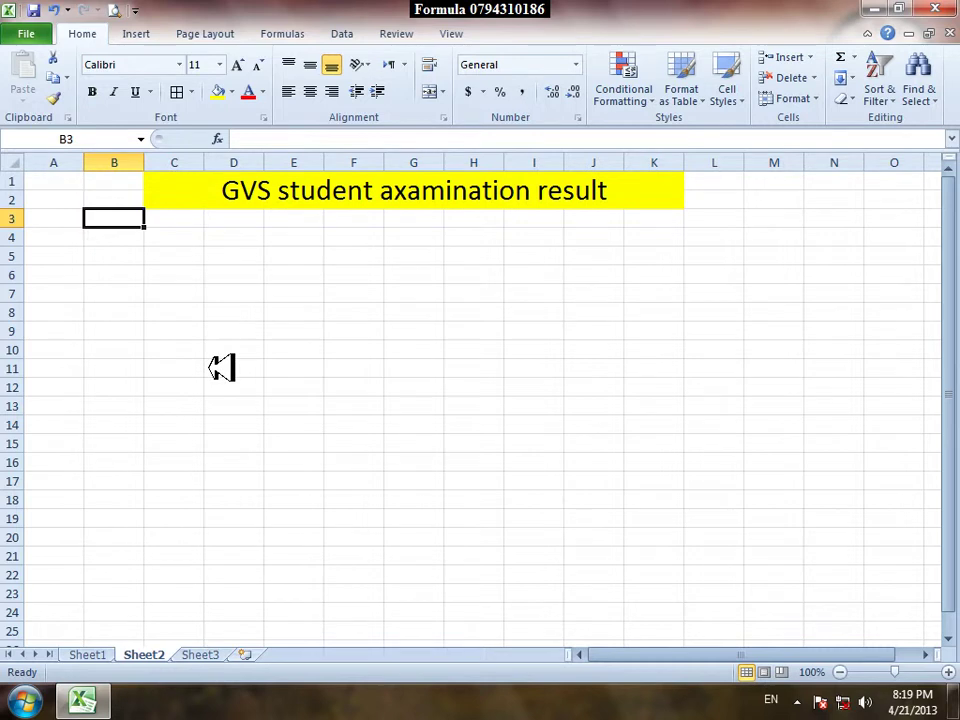
type("Sera")
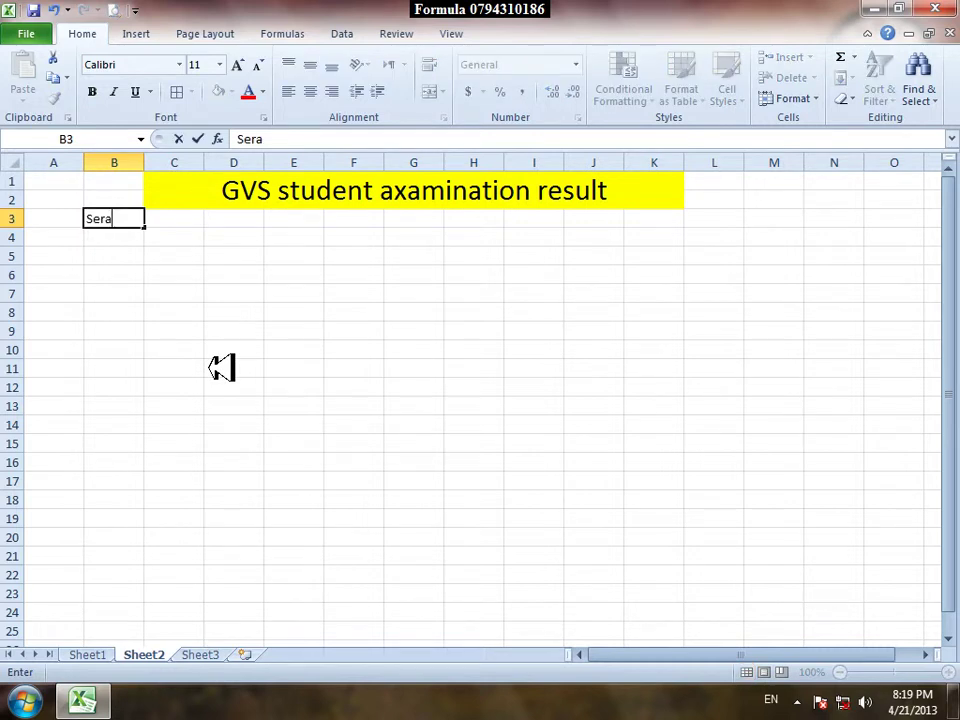
key("BackSpace")
key("BackSpace")
key("BackSpace")
type("a")
key("BackSpace")
type("ial")
key("Tab")
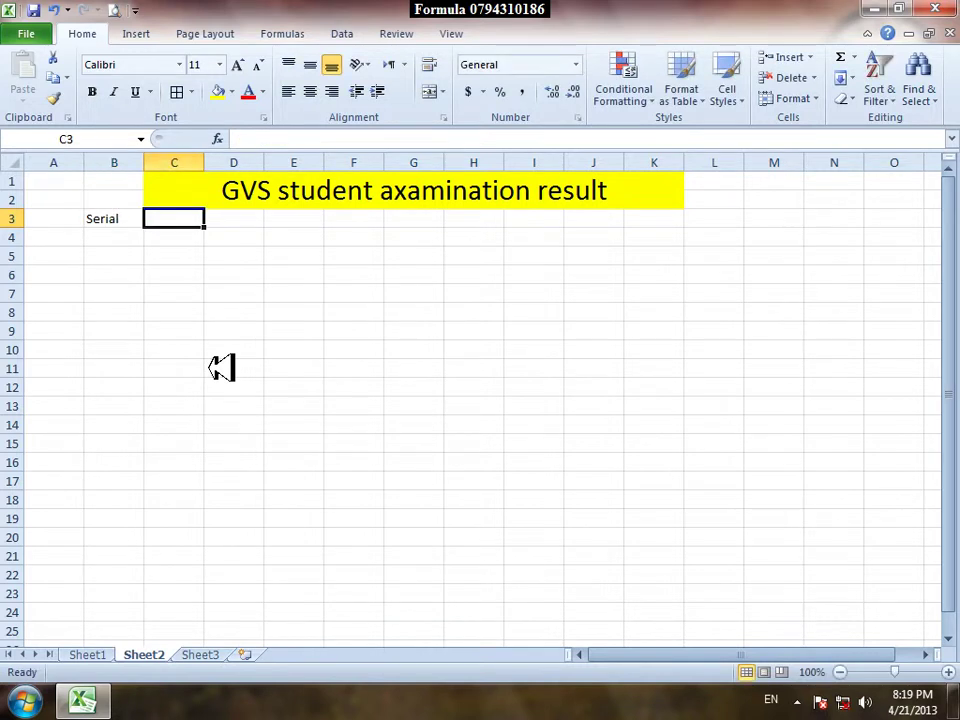
key("Left")
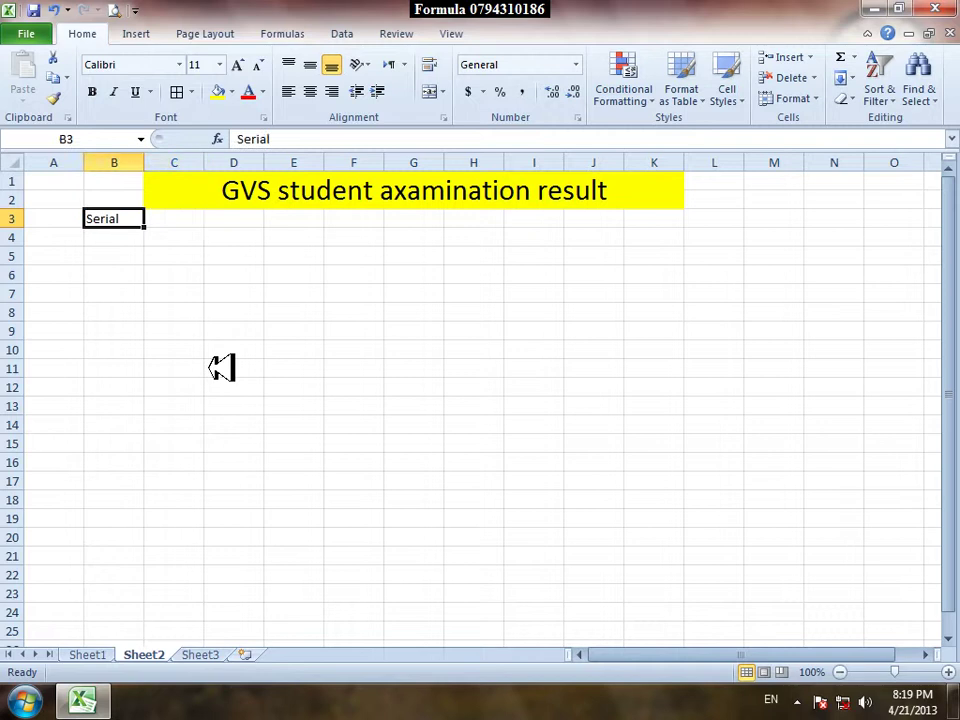
key("F2")
type("N")
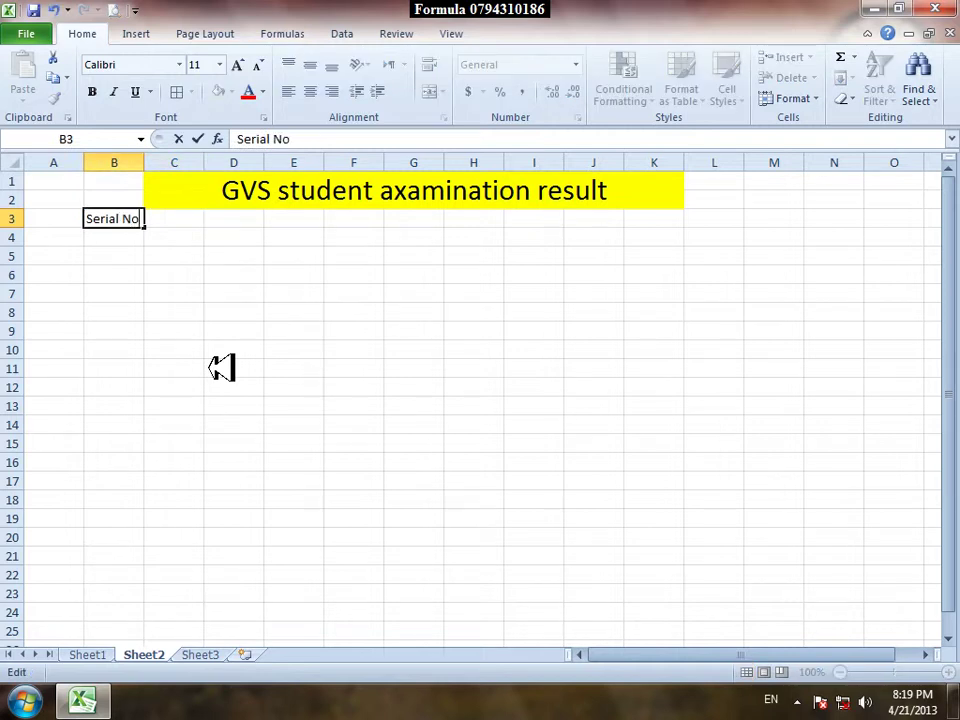
type("o")
key("Tab")
Enter the column headers "Name" in C3 and "Level" in D3.
type("Name")
key("Tab")
type("Lov")
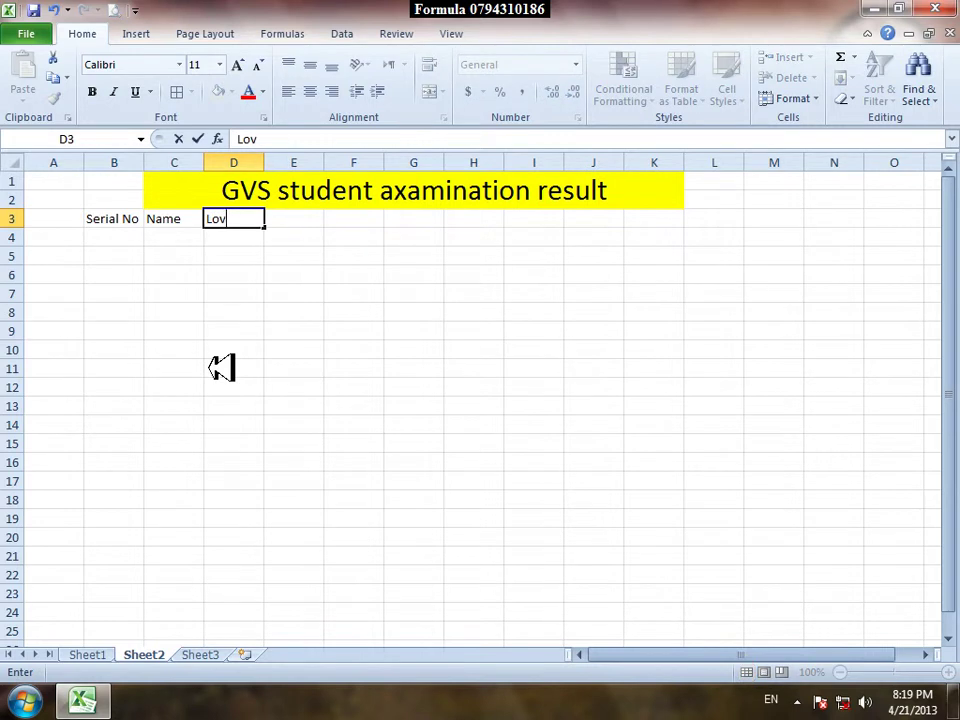
type("evel")
key("Return")
key("Up")
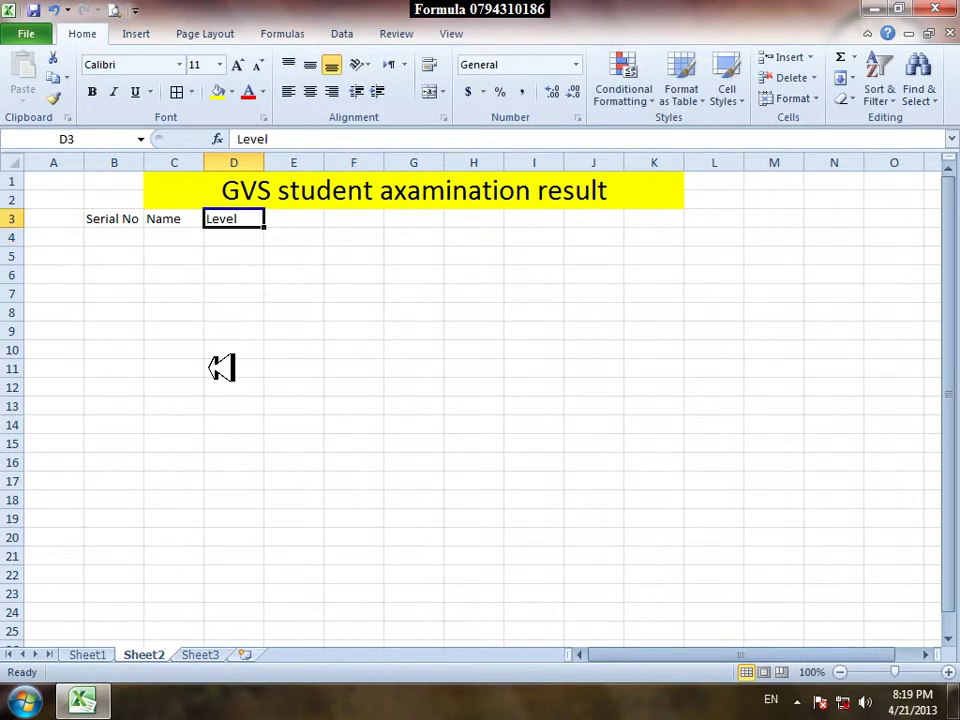
Enter "Q 1" in E3 and fill the series of question headers across through K3.
key("Right")
key("Down")
key("Up")
type("Q")
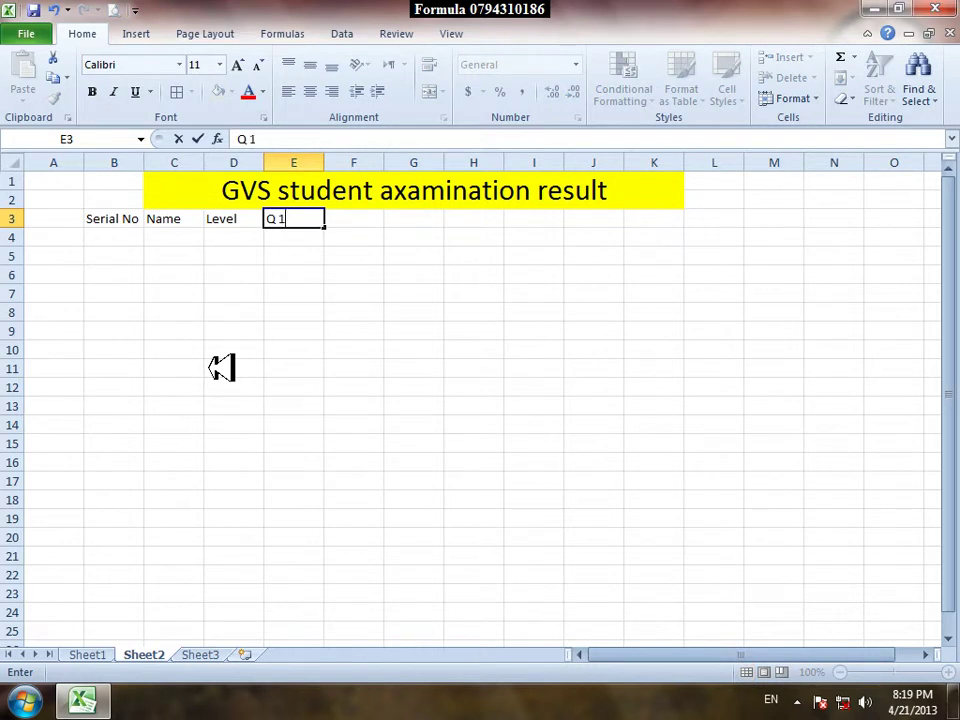
left_click(315, 311)
left_click(288, 218)
left_click_drag(327, 226, 678, 222)
left_click(555, 328)
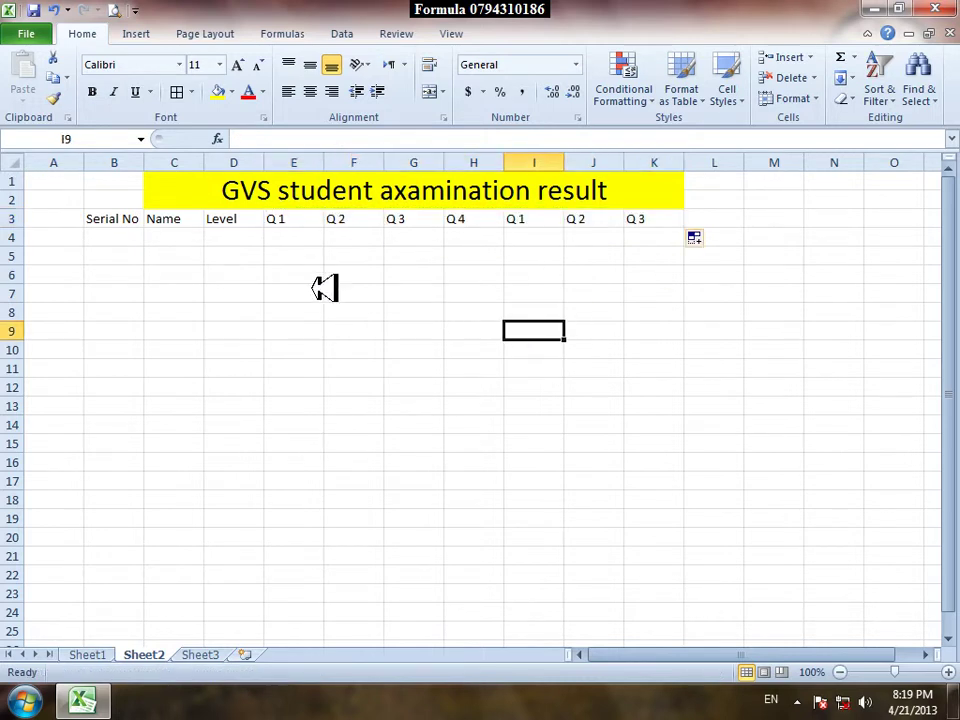
left_click(230, 218)
left_click(156, 236)
left_click(368, 220)
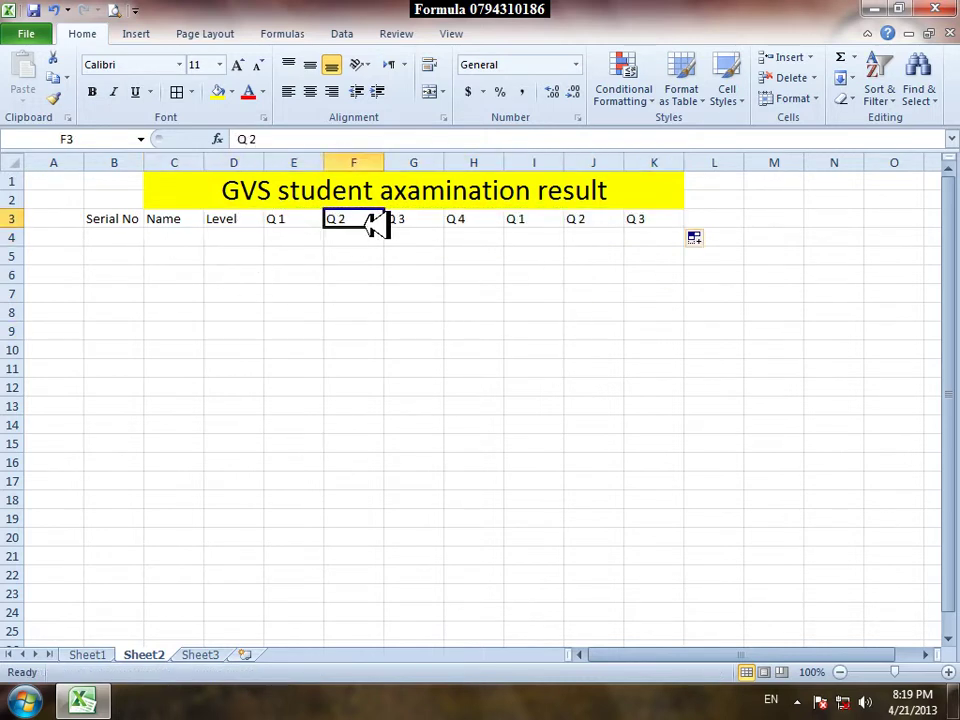
Enter 1 in B4 and fill the serial numbers down to 10 in B13.
left_click(129, 237)
type("1")
left_click(180, 337)
left_click(140, 238)
left_click_drag(148, 244, 148, 405)
left_click(345, 388)
Enter the first student's name in C4.
left_click(200, 236)
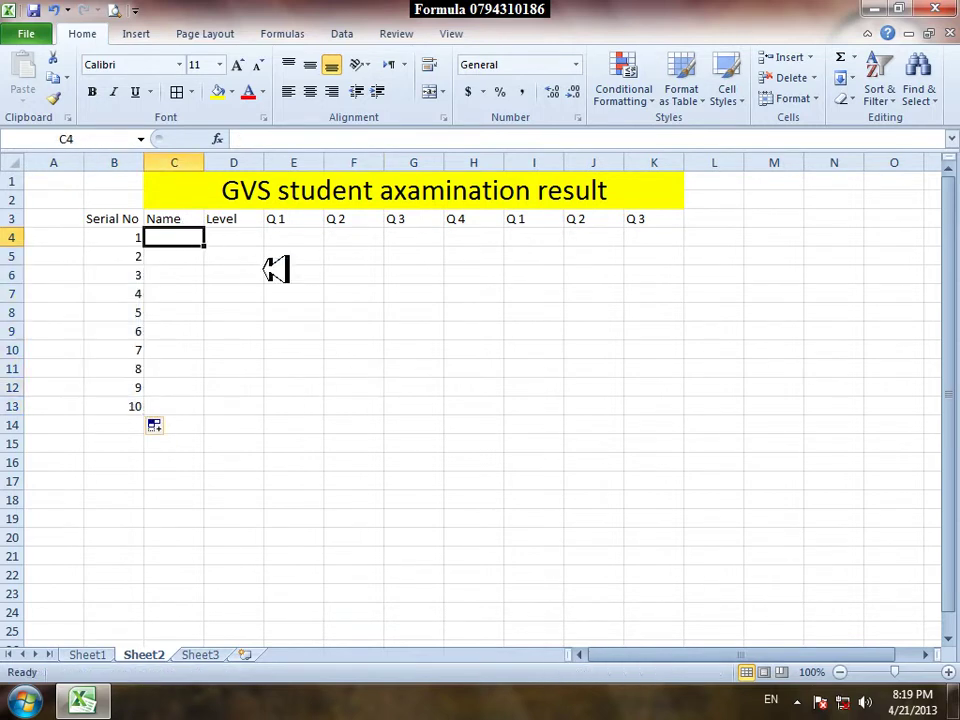
type("ahmad")
key("Return")
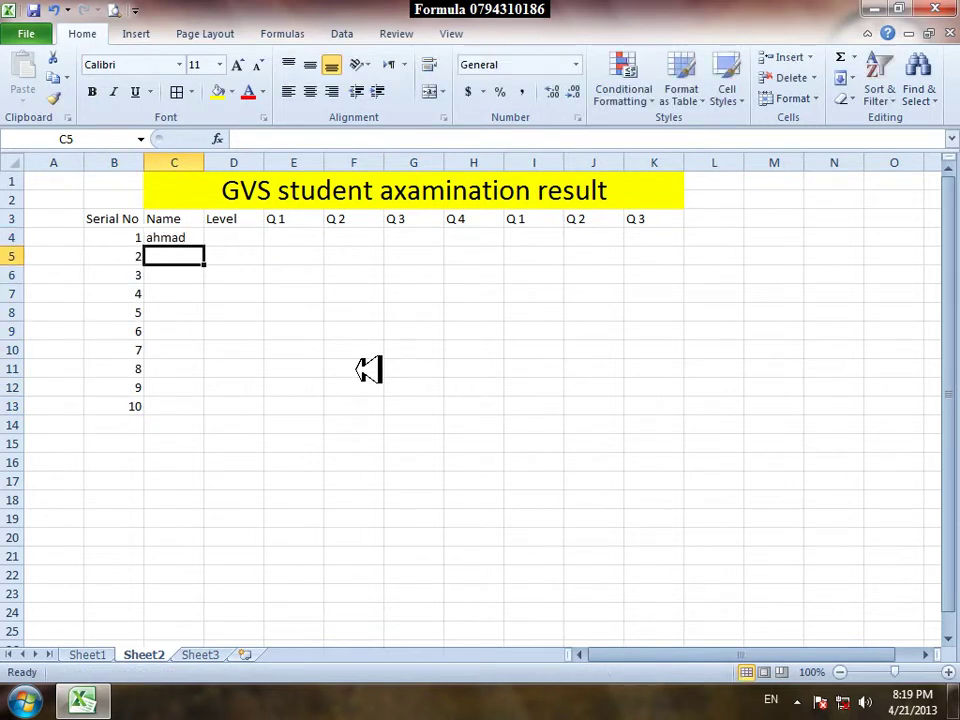
Copy the ten names in D6:D15 on Sheet1 and paste them into Sheet2 starting at C5.
left_click(100, 654)
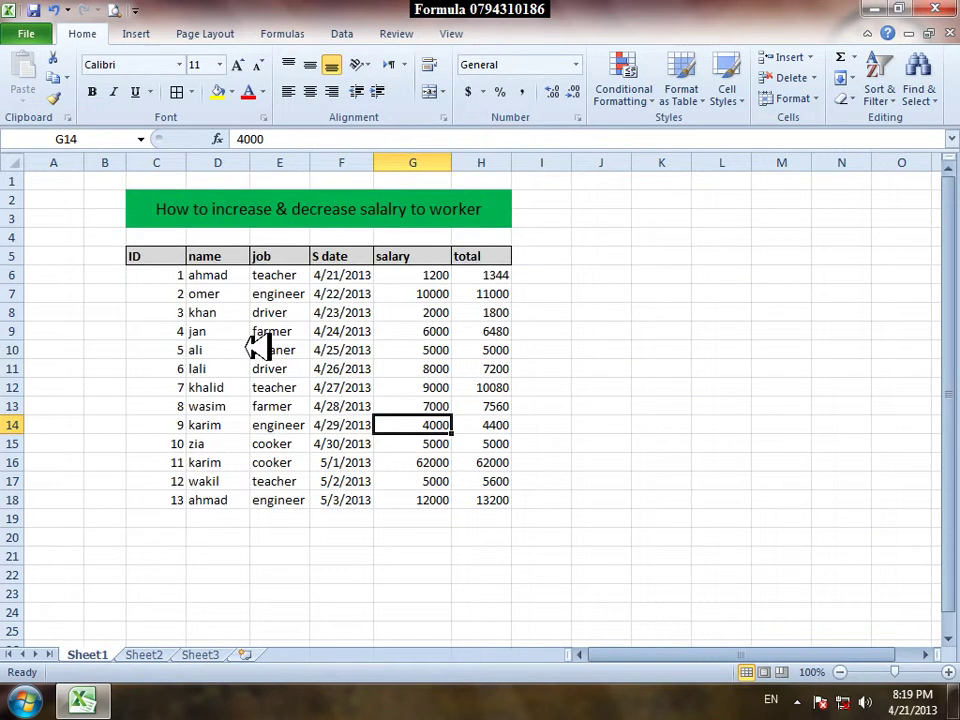
left_click_drag(233, 280, 231, 439)
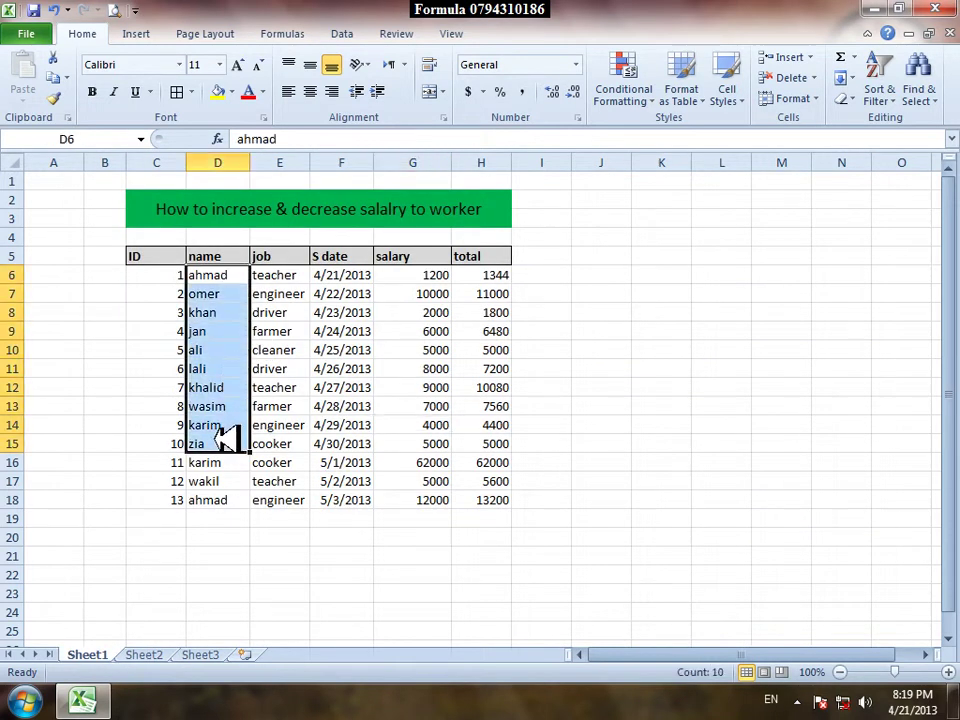
key("ctrl+c")
left_click(140, 655)
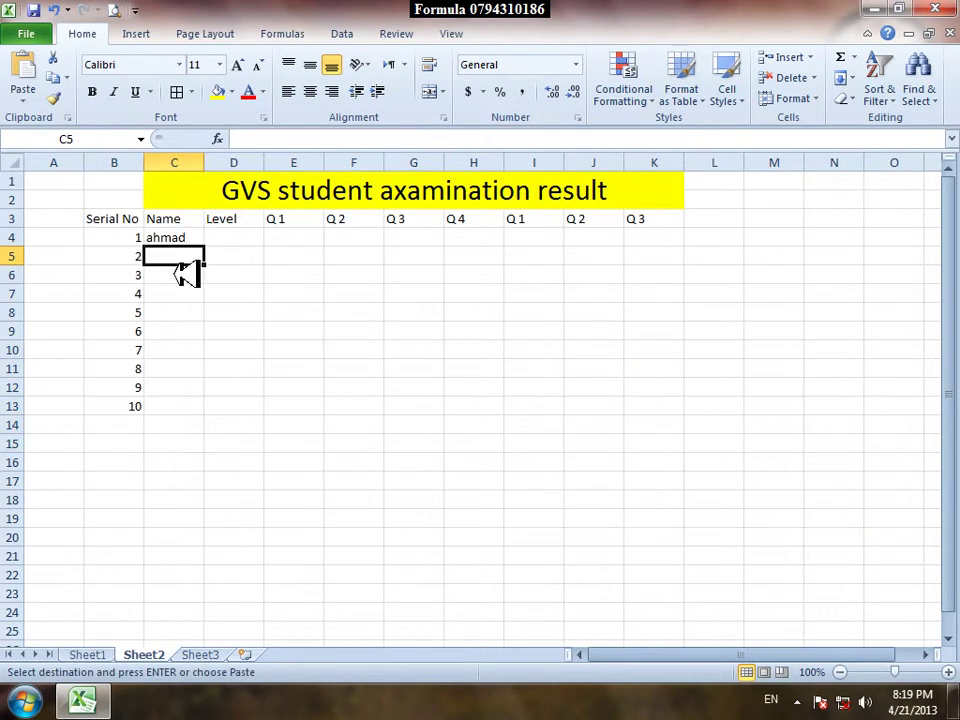
key("Return")
left_click(242, 345)
Clear the surplus name in C14 that lies beyond serial number 10.
left_click(147, 426)
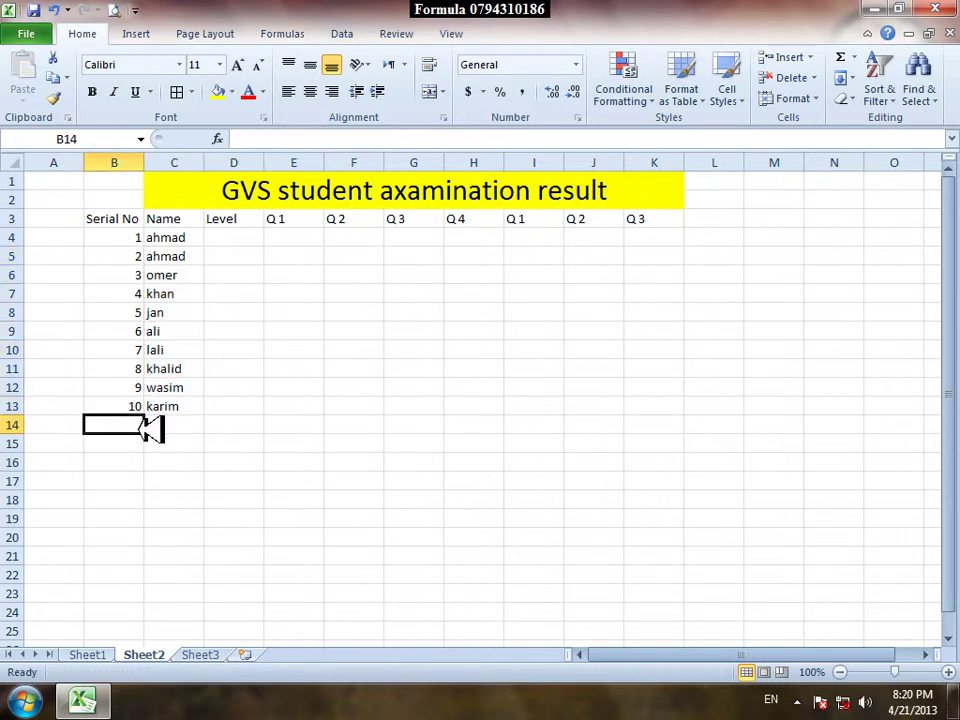
left_click(176, 425)
left_click(345, 424)
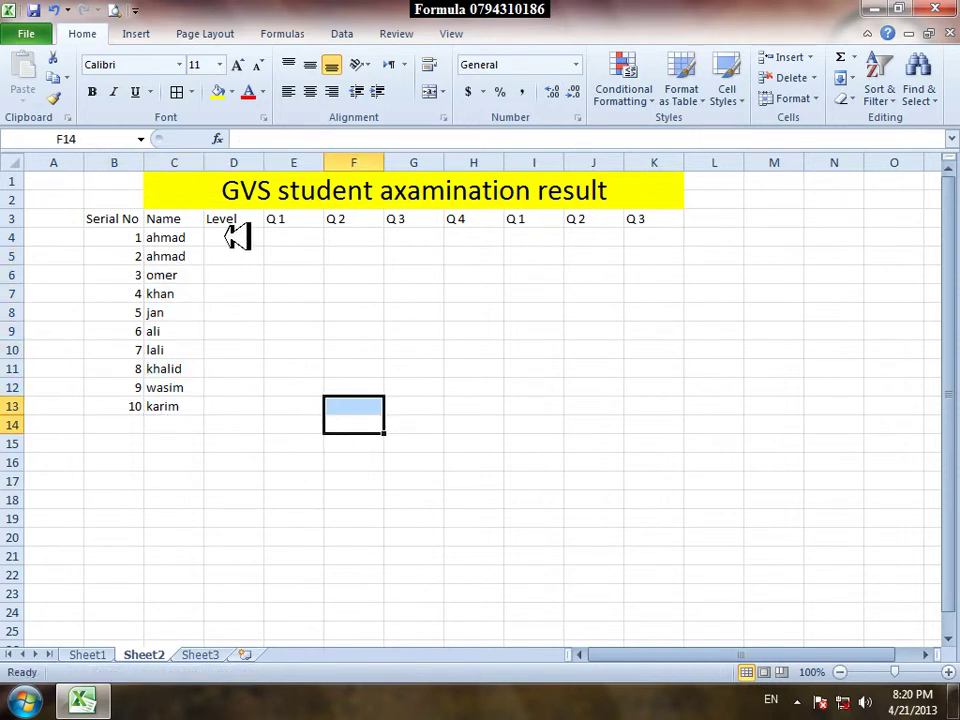
Enter "Level 4" in D4 as the first student's level.
left_click(236, 237)
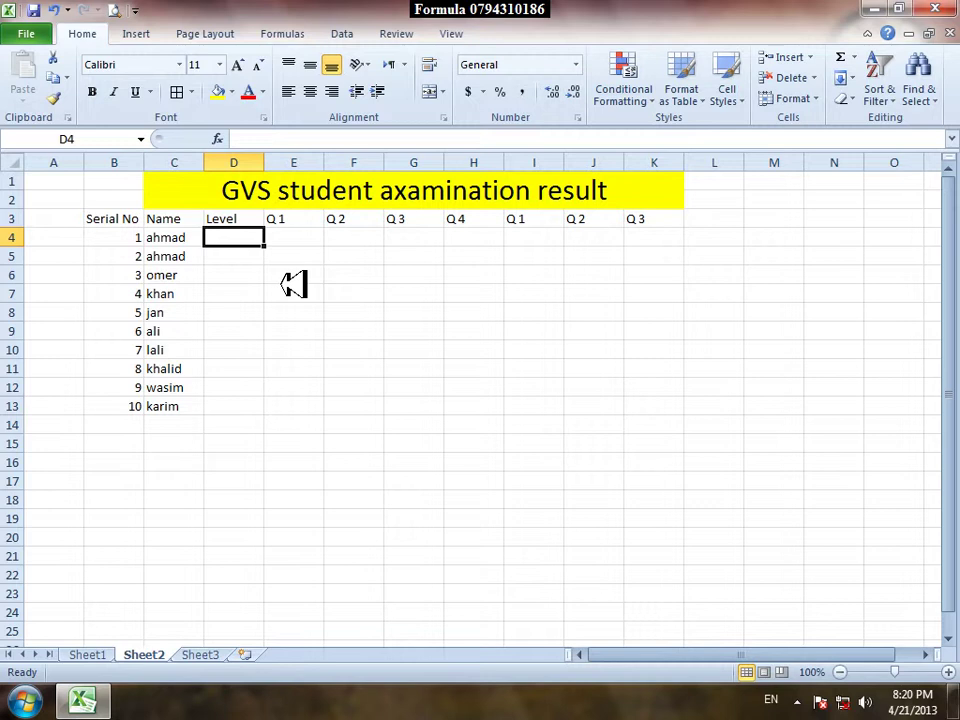
type("=")
type("ver")
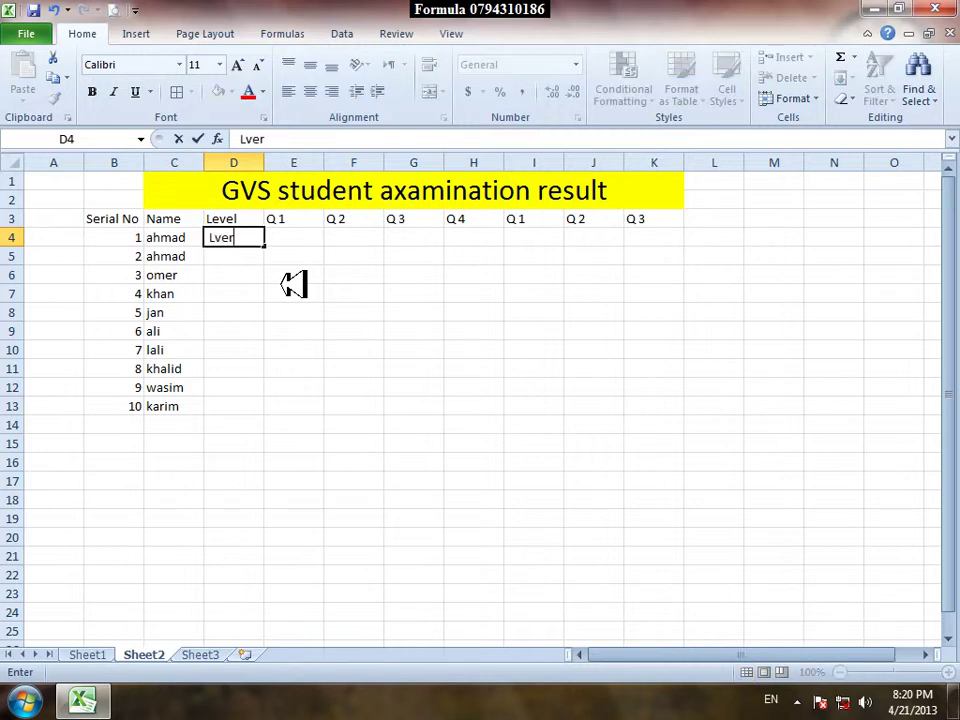
key("BackSpace")
key("BackSpace")
key("BackSpace")
type("L")
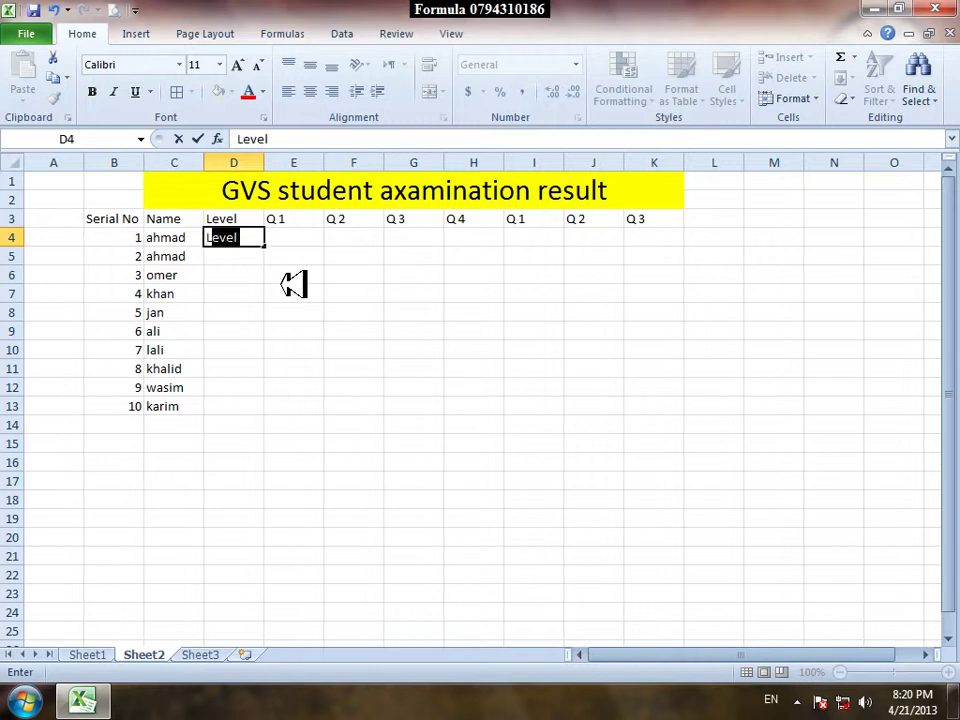
type("evel")
left_click(251, 331)
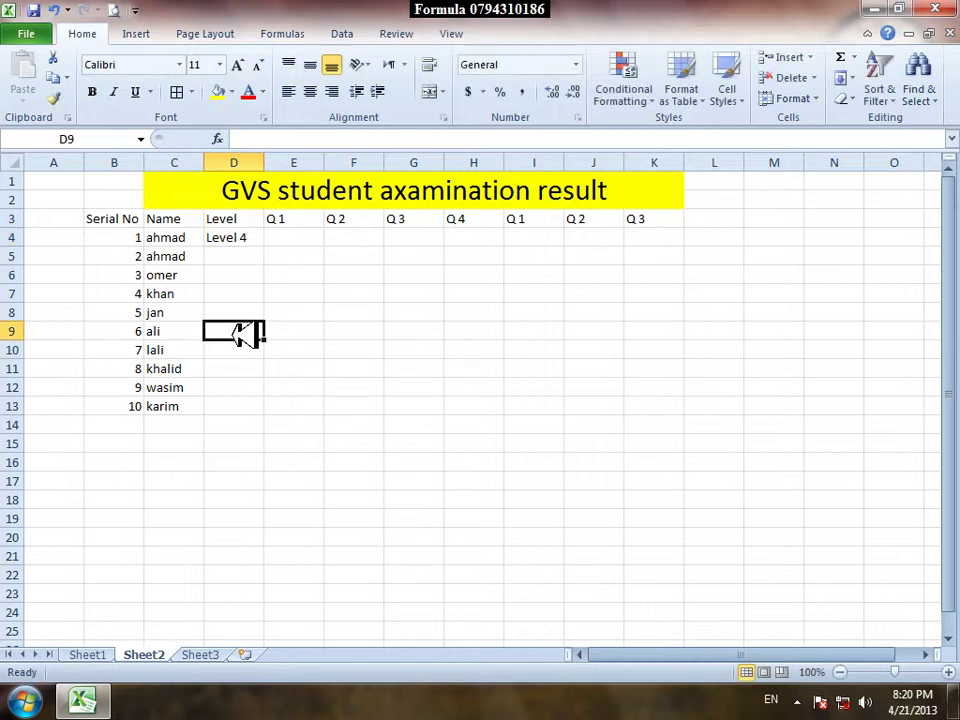
Fill "Level 4" unchanged from D4 down through D13.
left_click(258, 238)
left_click_drag(265, 245, 242, 402)
key("ctrl+d")
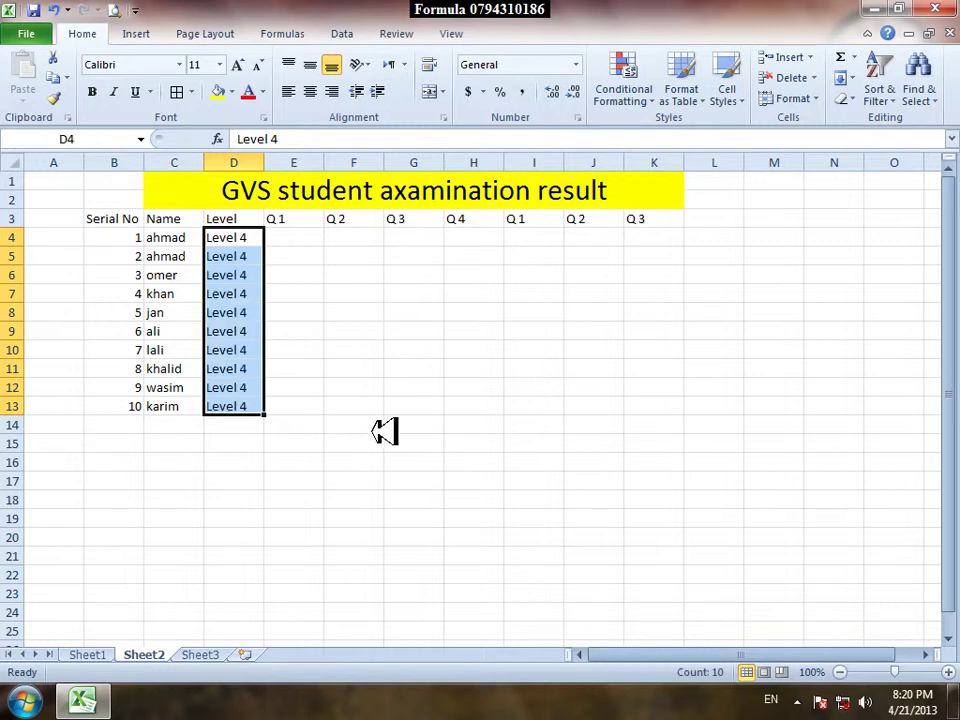
left_click(375, 349)
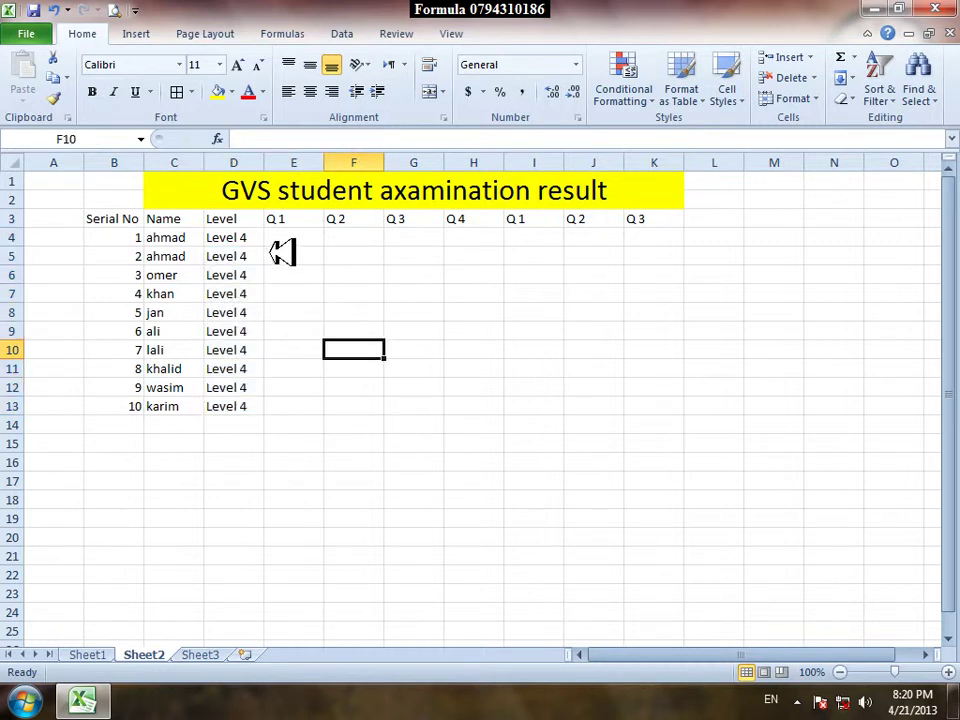
Apply all borders to the serial number, name and level block B3:D13 and to the question headers E3:K3.
left_click_drag(228, 218, 139, 404)
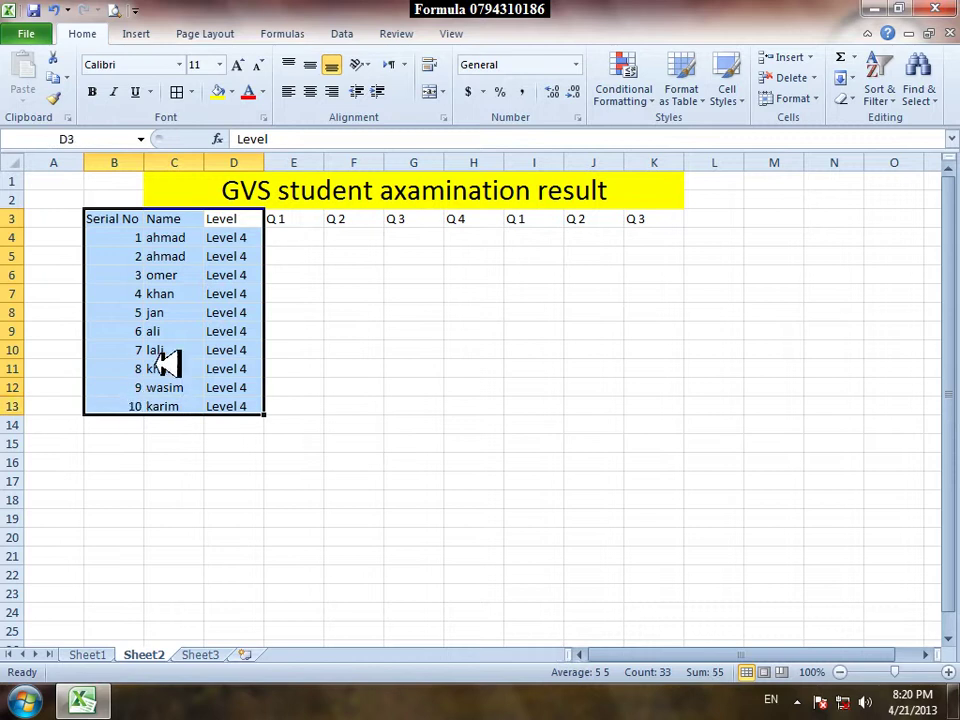
left_click(180, 92)
left_click_drag(278, 215, 655, 221)
left_click(185, 92)
left_click(428, 289)
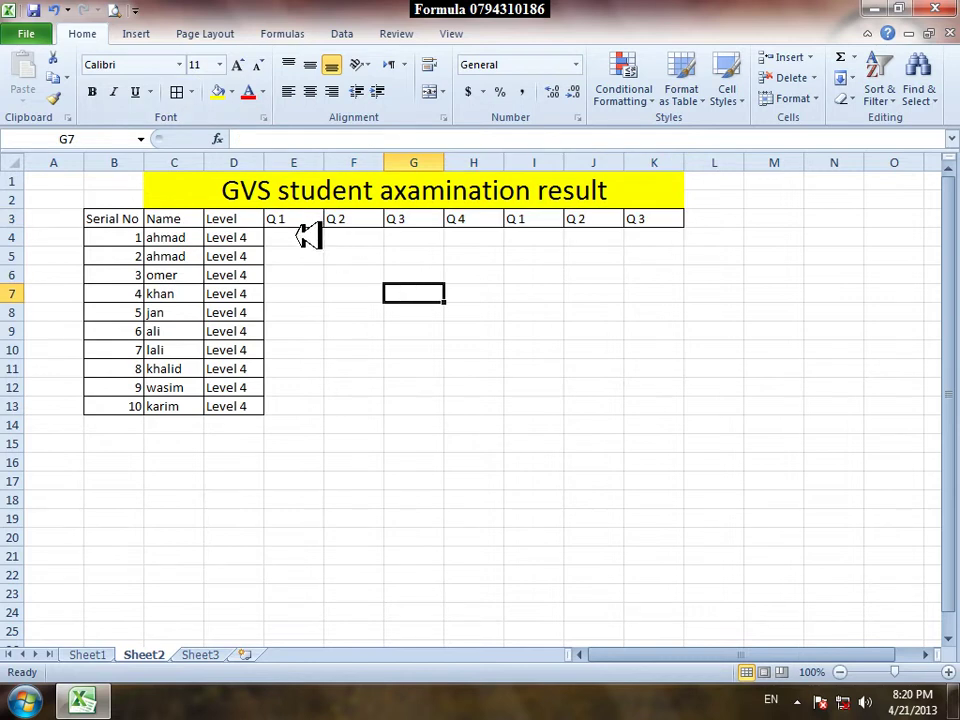
Enter the first student's scores 45, 46, 56, 88, 55, 42 and 44 in E4:K4.
left_click(302, 237)
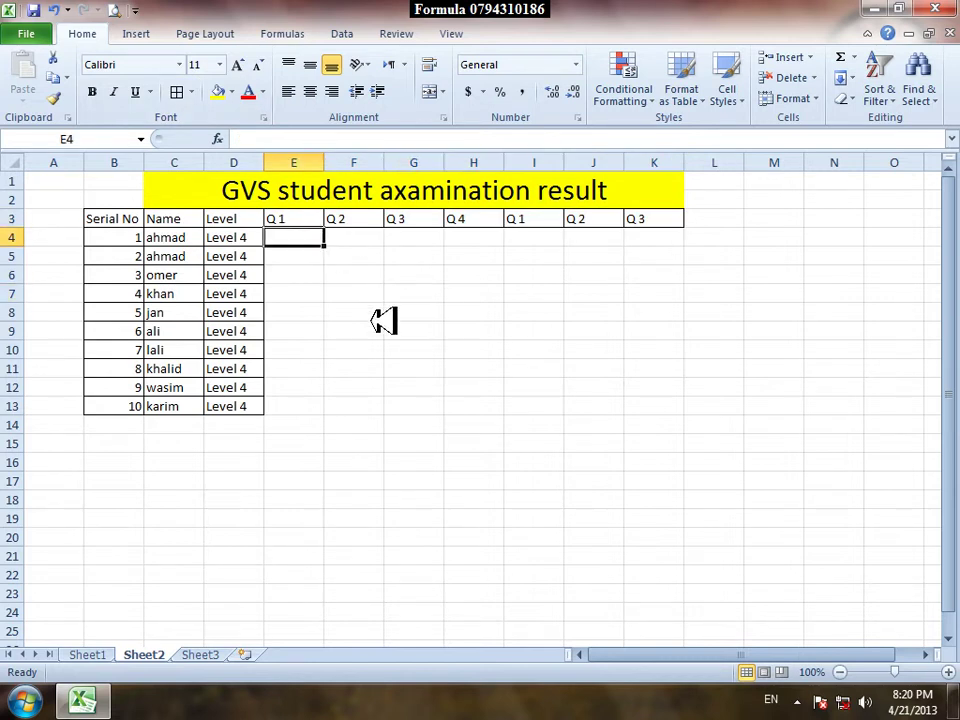
type("45")
key("Tab")
type("46")
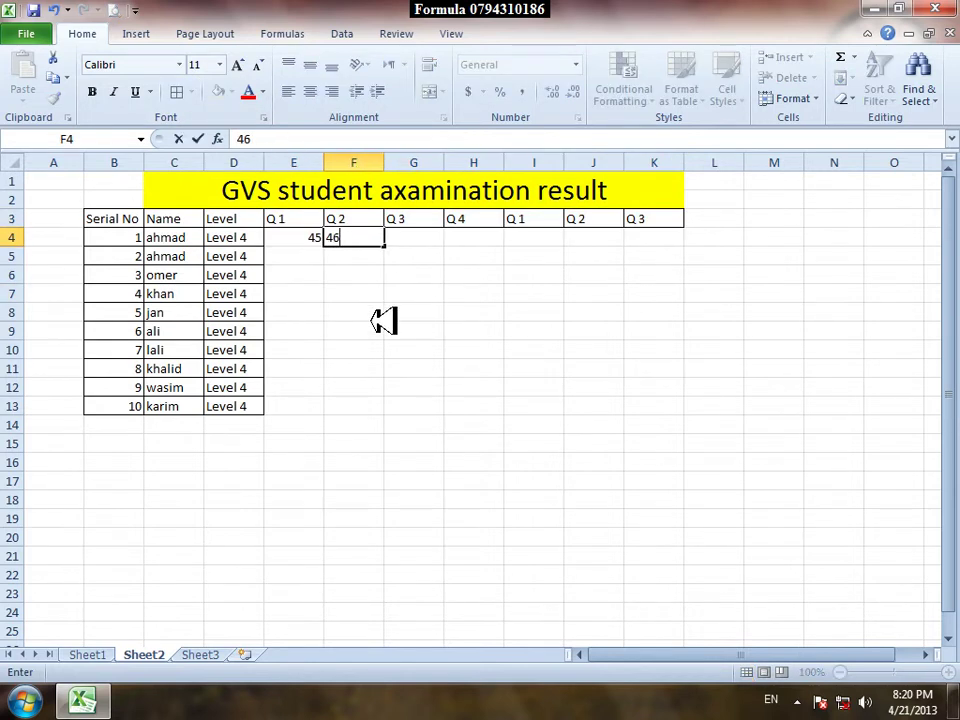
key("Tab")
type("56")
key("Tab")
type("88")
key("Tab")
type("55")
key("Tab")
type("42")
key("Tab")
type("44")
key("Tab")
key("Down")
key("Left")
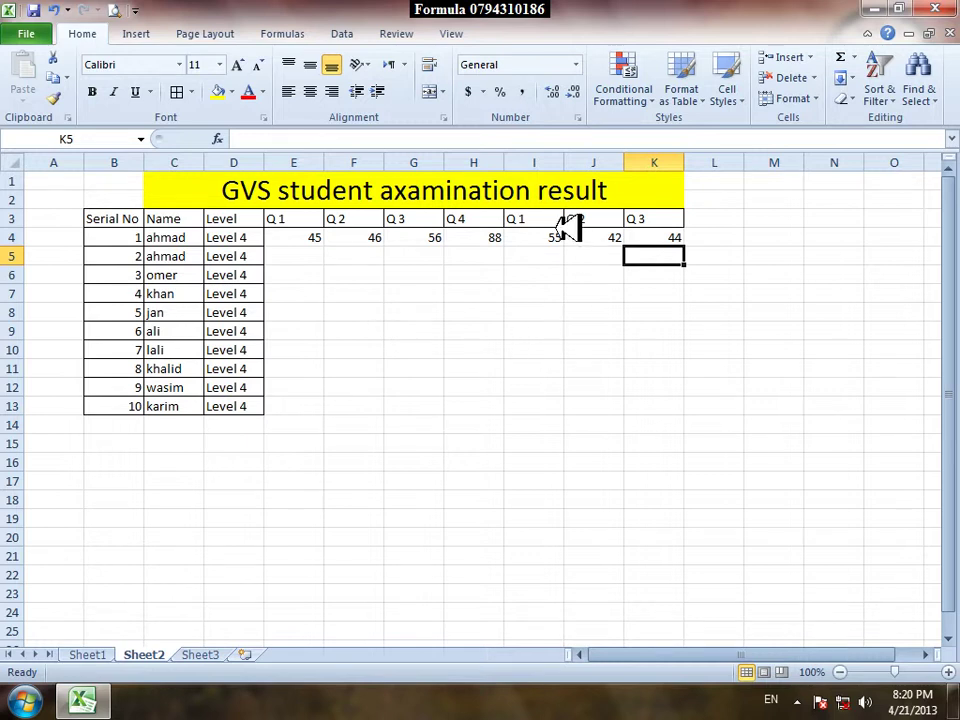
Renumber the last three question headers in I3:K3 as "Q 5", "Q 6" and "Q7".
left_click_drag(668, 218, 530, 216)
double_click(530, 217)
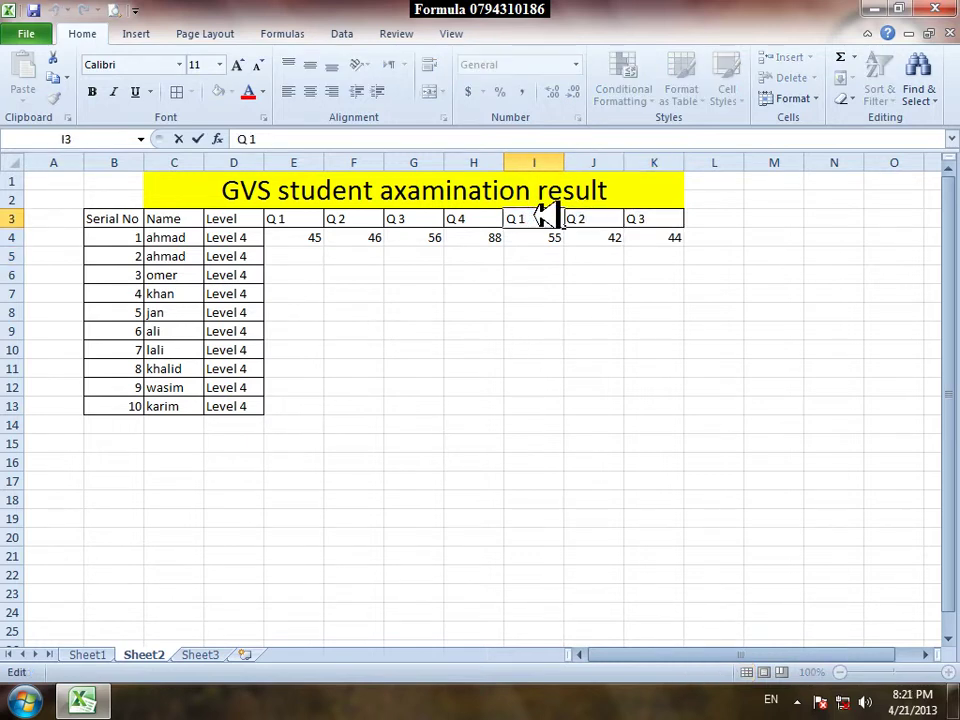
type("=")
type(" 5")
left_click(611, 216)
double_click(600, 216)
key("BackSpace")
type("6")
left_click(664, 221)
double_click(645, 221)
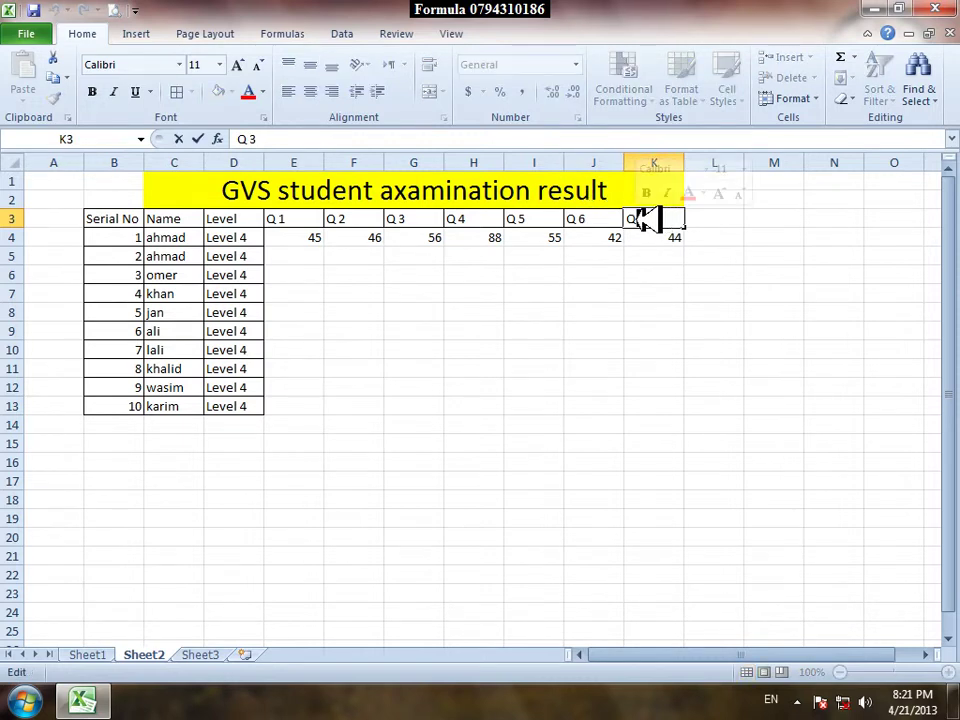
key("BackSpace")
key("BackSpace")
type("7")
left_click(640, 294)
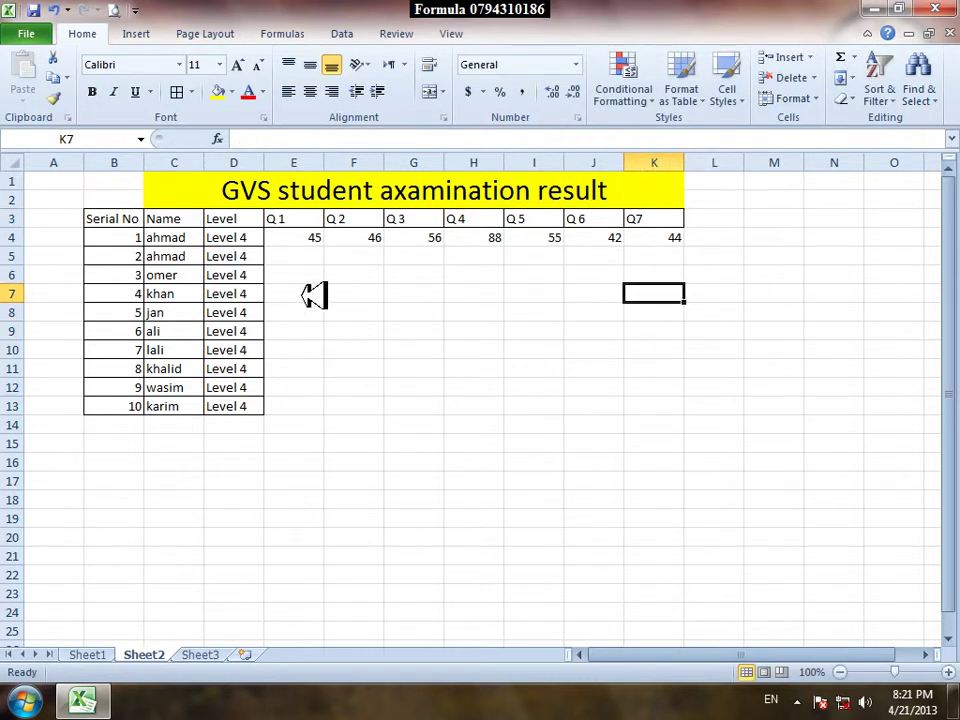
Enter the second student's scores in row 5: 34 in each of E5:J5 and 43 in K5.
left_click(318, 255)
type("34")
key("Tab")
type("34")
key("Tab")
type("3")
key("Tab")
type("4")
key("Left")
type("34")
key("Tab")
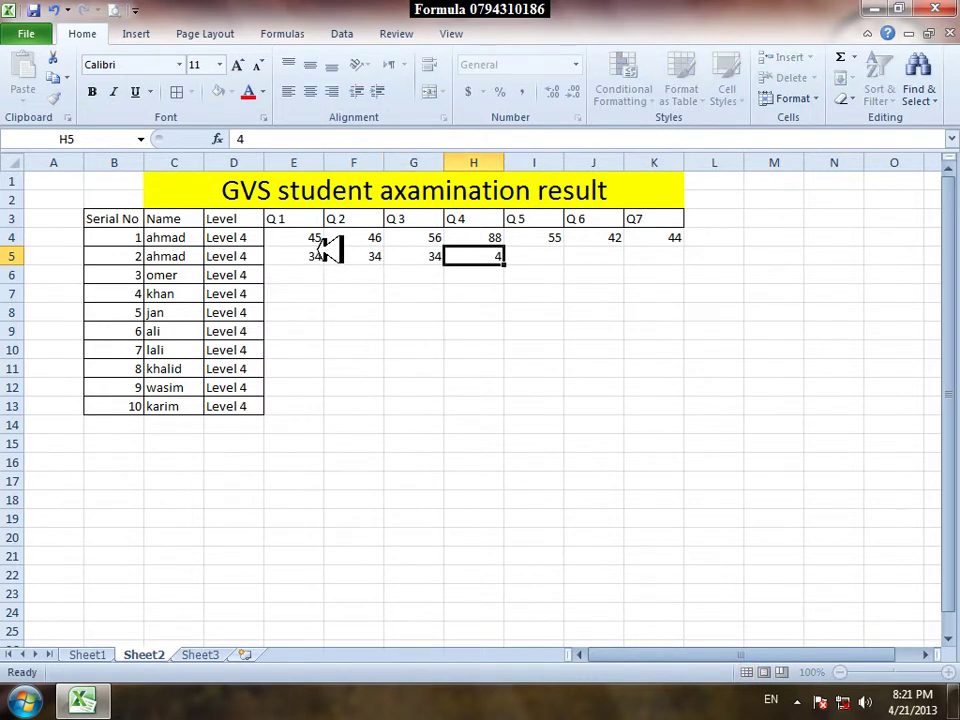
key("Tab")
key("Left")
type("34")
key("Tab")
type("34")
key("Tab")
type("34")
key("Tab")
type("43")
key("Return")
Enter 34 for all seven questions of the third student in E6:K6.
type("34")
key("Left")
type("34")
key("Left")
type("34")
key("Left")
key("Left")
type("34")
key("Left")
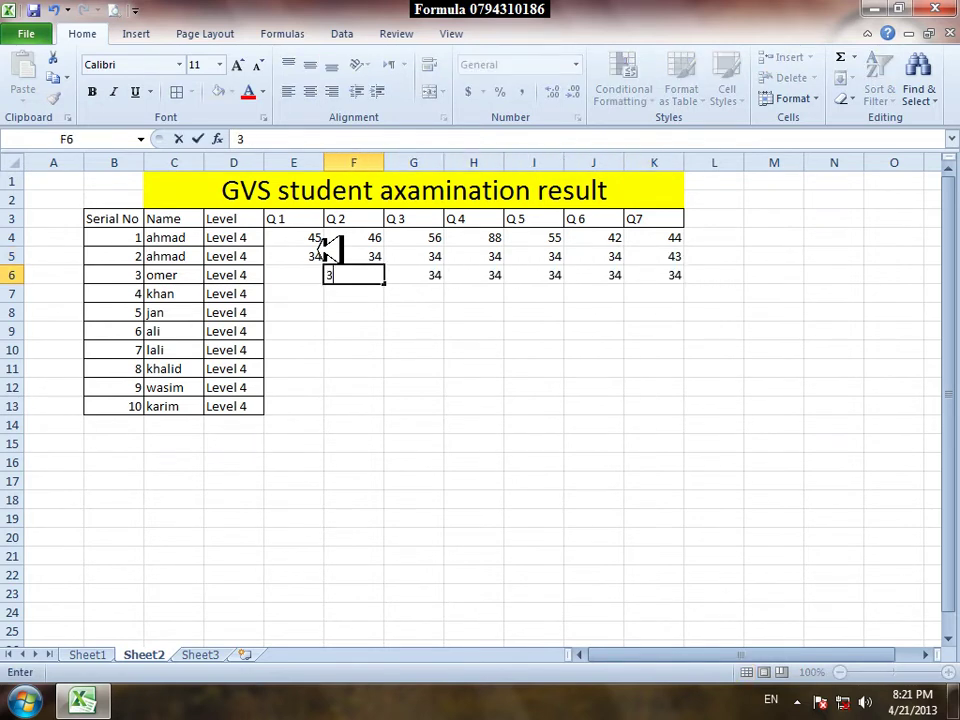
type("34")
key("Left")
Enter Q 1 scores for students 5 to 8: 44 in E8:E10 and 43 in E11.
key("Down")
key("Left")
key("Down")
key("Down")
type("44")
key("Return")
type("44")
key("Return")
type("4")
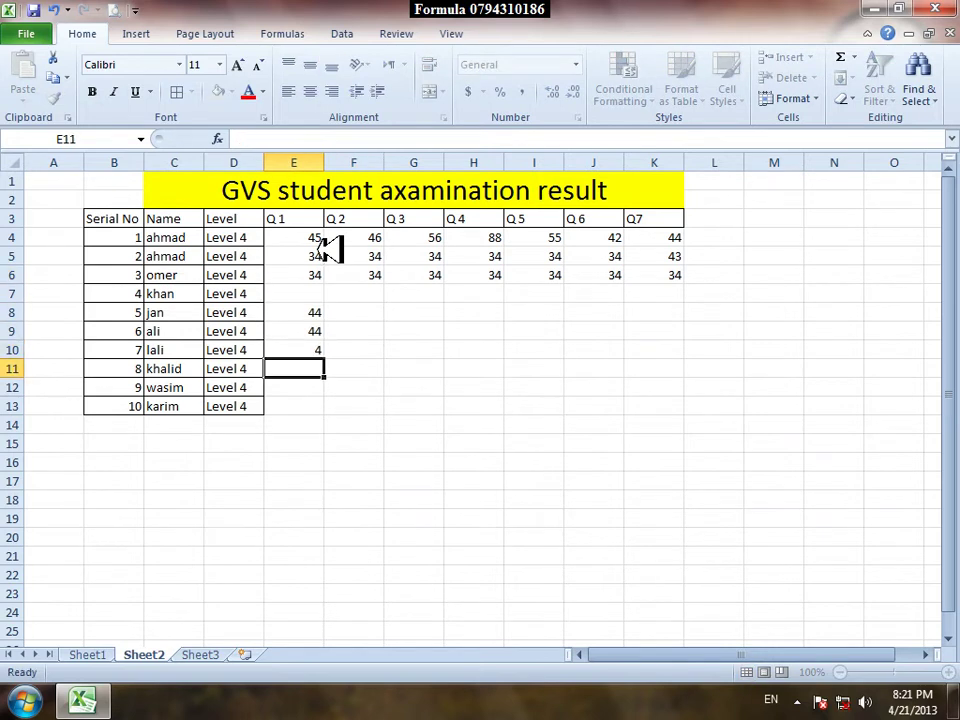
type("4")
key("Return")
type("43")
Enter Q 2 scores in column F: 88 in each of F7:F10, 34 in F11 and 77 in F12.
key("Right")
type("34")
key("Return")
type("77")
key("Up")
key("Down")
key("Up")
key("Up")
type("88")
key("Up")
type("88")
key("Up")
type("88")
key("Up")
type("8")
Complete the fourth student's row with 88 in E7 and 66, 88, 45, 34 and 34 in G7:K7.
key("Left")
type("88")
key("Right")
key("Right")
key("Right")
type("88")
key("Left")
type("66")
key("Right")
key("Right")
type("45")
key("Right")
type("34")
key("Right")
type("34")
Enter the fifth student's remaining scores 89, 45, 57, 65 and 34 in G8:K8.
key("Down")
type("34")
key("Left")
type("65")
key("Left")
type("576")
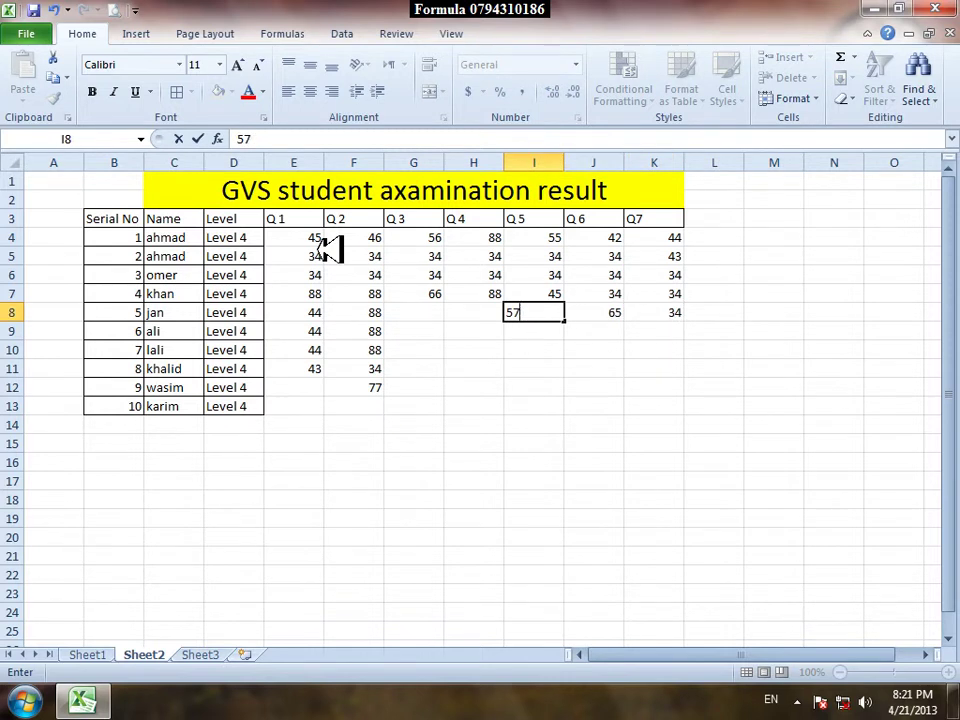
key("Left")
type("45")
key("Left")
type("89")
key("Right")
key("Left")
Enter the sixth student's remaining scores 99, 99, 78, 45 and 34 in G9:K9.
key("Down")
type("99")
key("Right")
type("99")
key("Right")
type("78")
key("Right")
type("45")
key("Right")
type("34")
Enter 34, 34, 45, 43 and 23 in G10:K10 for the seventh student, and 34 in G11 and H11.
key("Return")
type("23")
key("Left")
type("43")
key("Left")
type("45")
key("Return")
key("Left")
type("34")
key("Up")
type("34")
key("Left")
type("34")
key("Return")
type("34")
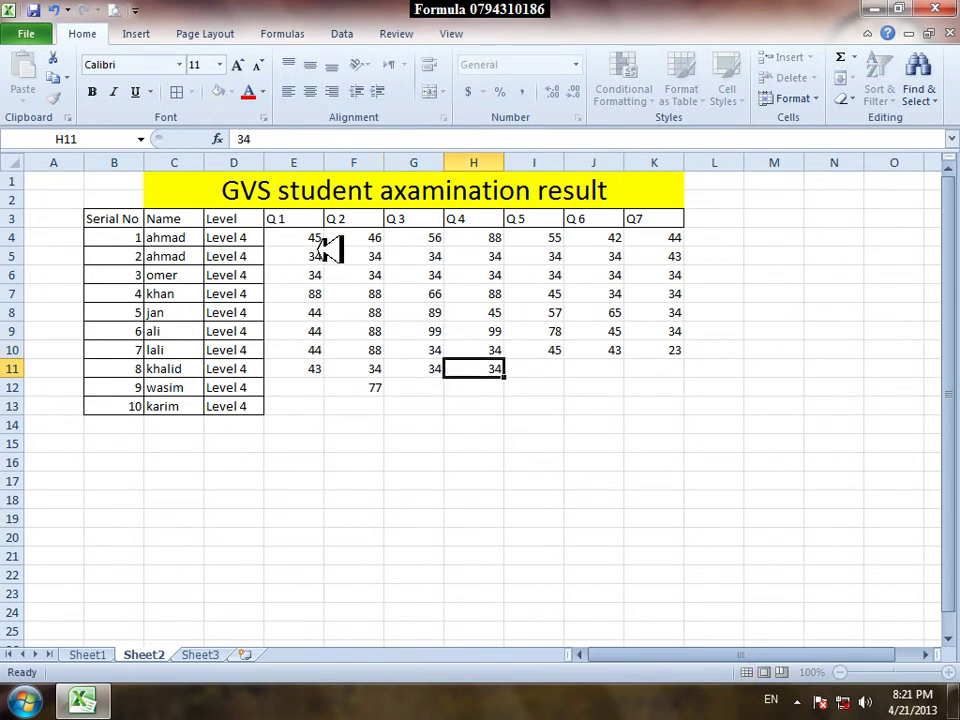
Enter 34 in I11:K11 for the eighth student, and 43, 34, 34, 34 and 34 in G12:K12 for the ninth student.
key("Return")
key("Right")
key("Left")
type("43")
key("Right")
type("34")
key("Right")
type("34")
key("Up")
type("34")
key("Right")
type("34")
key("Down")
type("34")
key("Right")
type("34")
key("Up")
type("34")
Enter the ninth student's missing Q 1 score, 45, in E12.
key("Right")
key("Up")
key("Up")
key("Up")
key("Up")
key("Up")
key("Up")
key("Up")
key("Up")
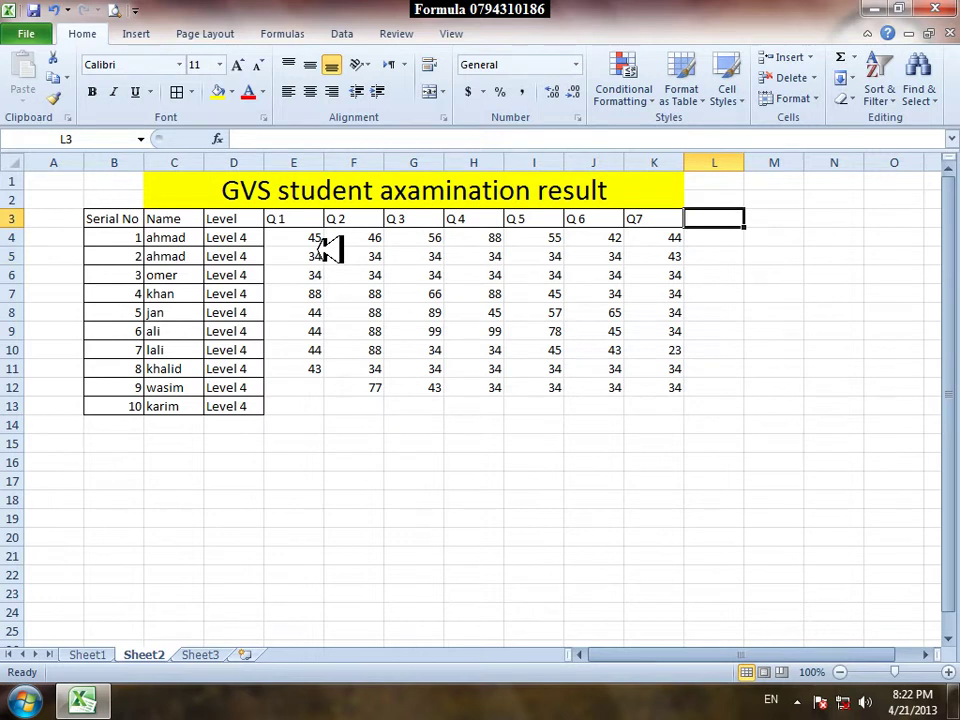
key("Down")
key("Down")
key("Down")
key("Down")
key("Down")
key("Left")
key("Left")
key("Left")
key("Left")
key("Left")
key("Left")
key("Left")
key("Left")
key("Left")
key("Down")
key("Down")
key("Right")
key("Right")
key("Down")
key("Down")
type("45")
Enter the tenth student's scores 45, 56, 77, 88, 99, 55 and 33 in E13:K13.
key("Down")
type("45")
key("Right")
type("56")
type("7")
key("BackSpace")
key("Right")
type("77")
key("Right")
type("88")
key("Right")
type("99")
key("Right")
type("55")
key("Right")
type("33")
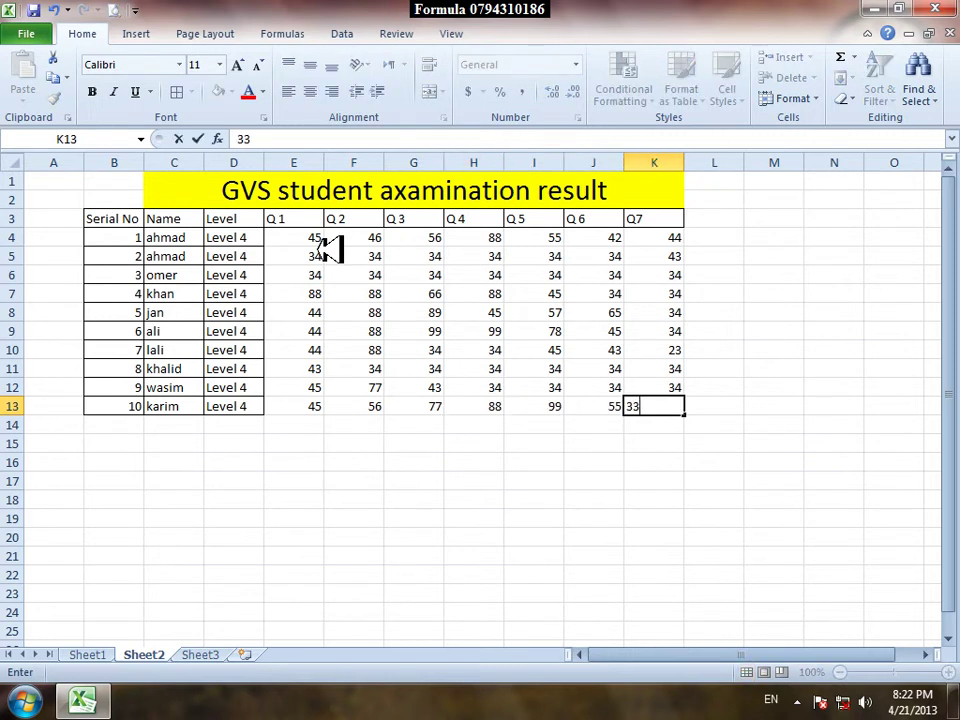
key("Right")
Add the column header "obtain" in L3, beside the Q7 header.
key("Up")
key("Up")
key("Up")
key("Up")
key("Up")
key("Up")
key("Up")
key("Up")
key("Up")
key("Up")
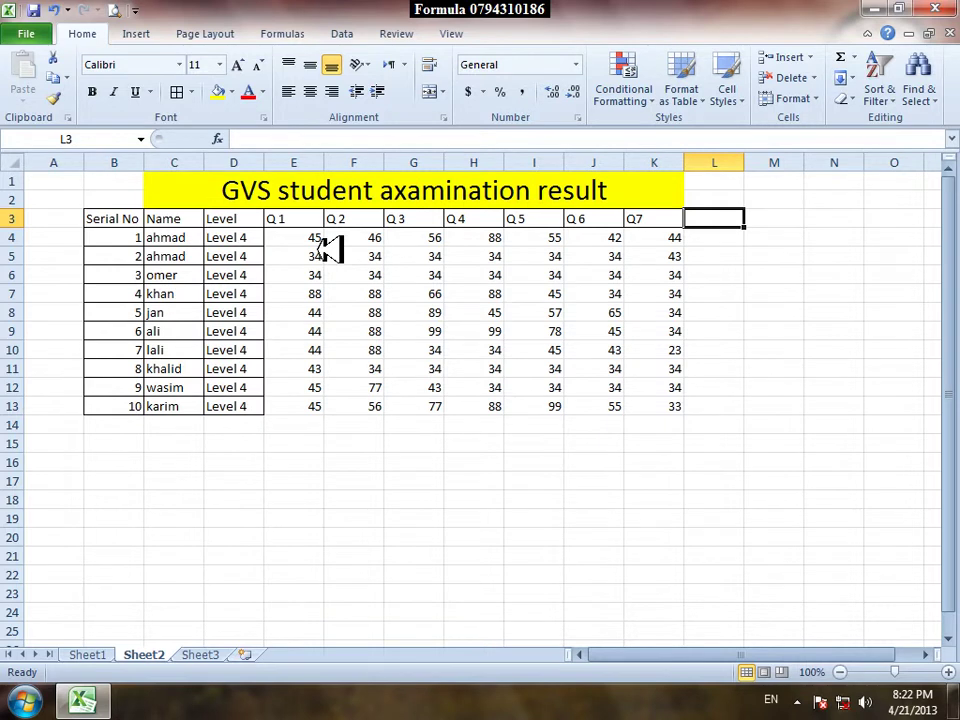
type("obtain")
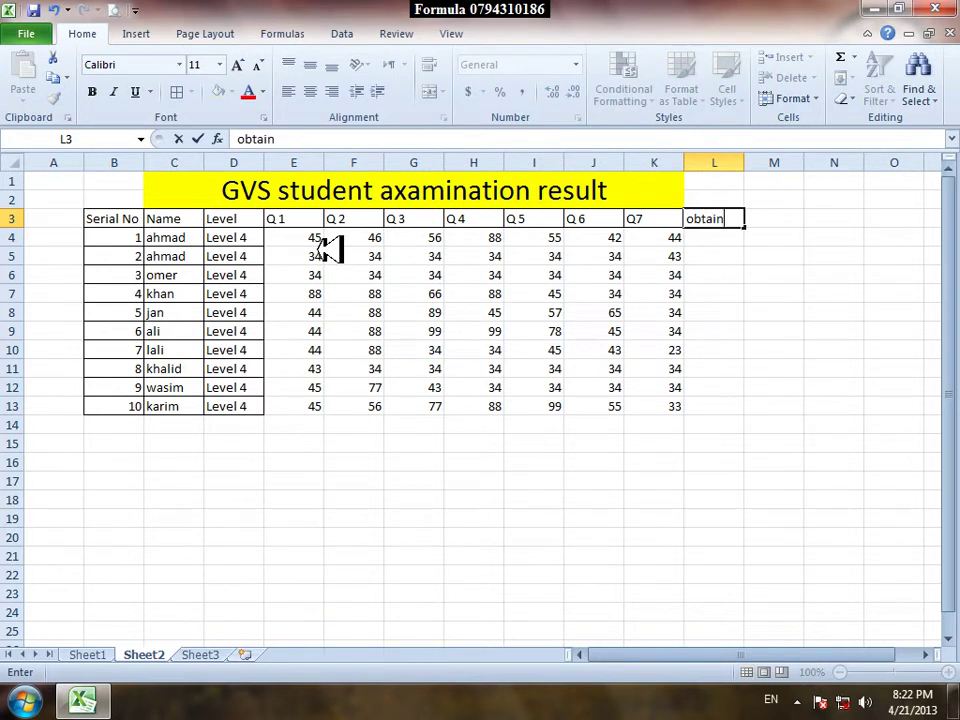
key("Right")
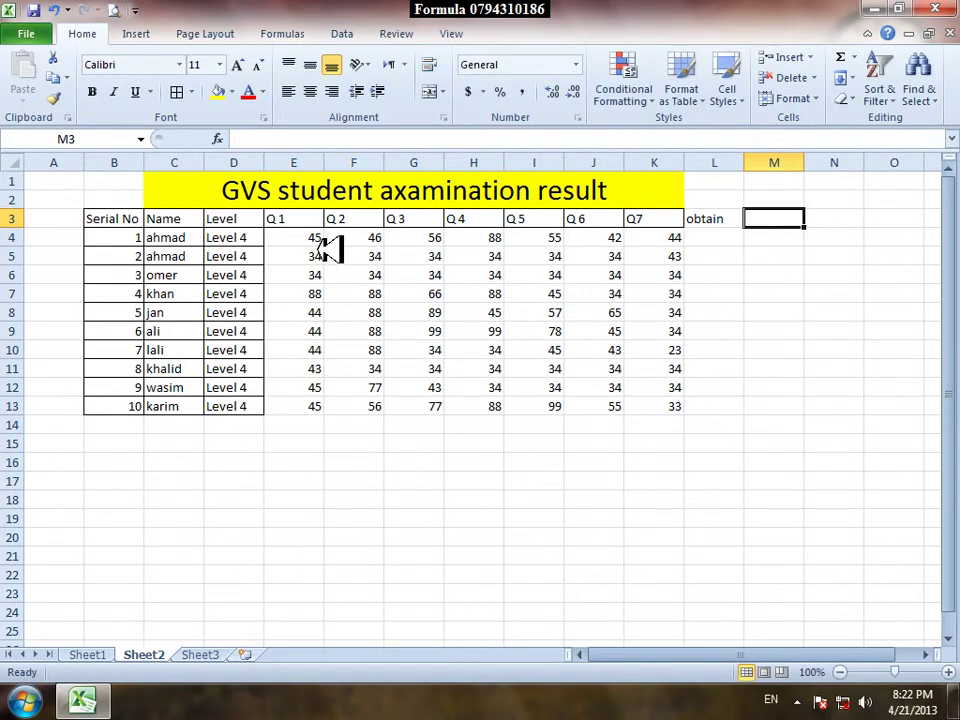
type("FG")
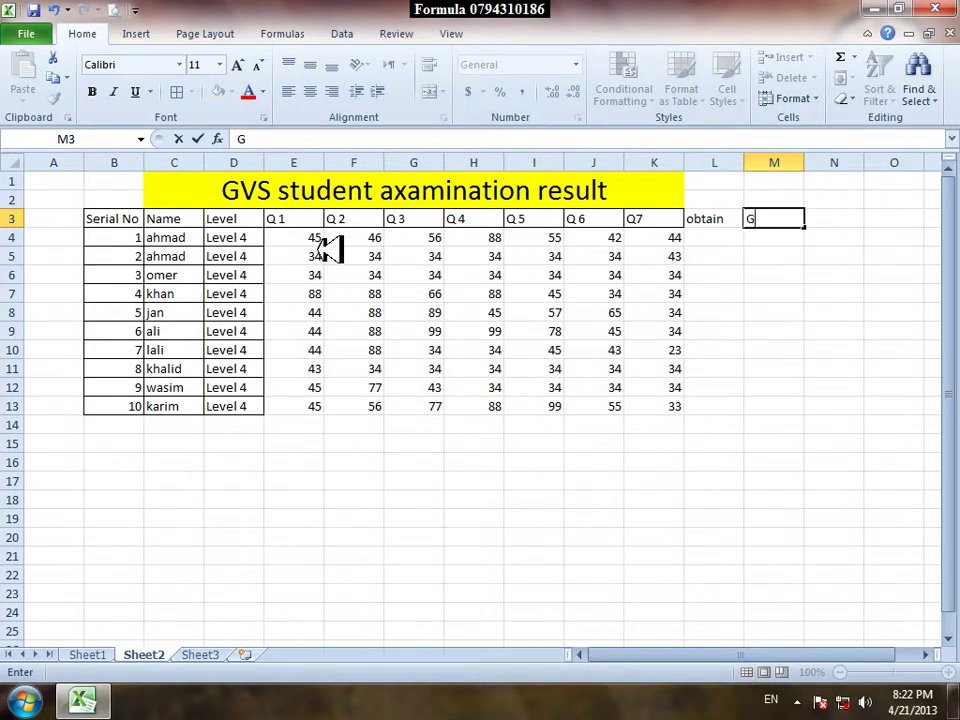
key("Return")
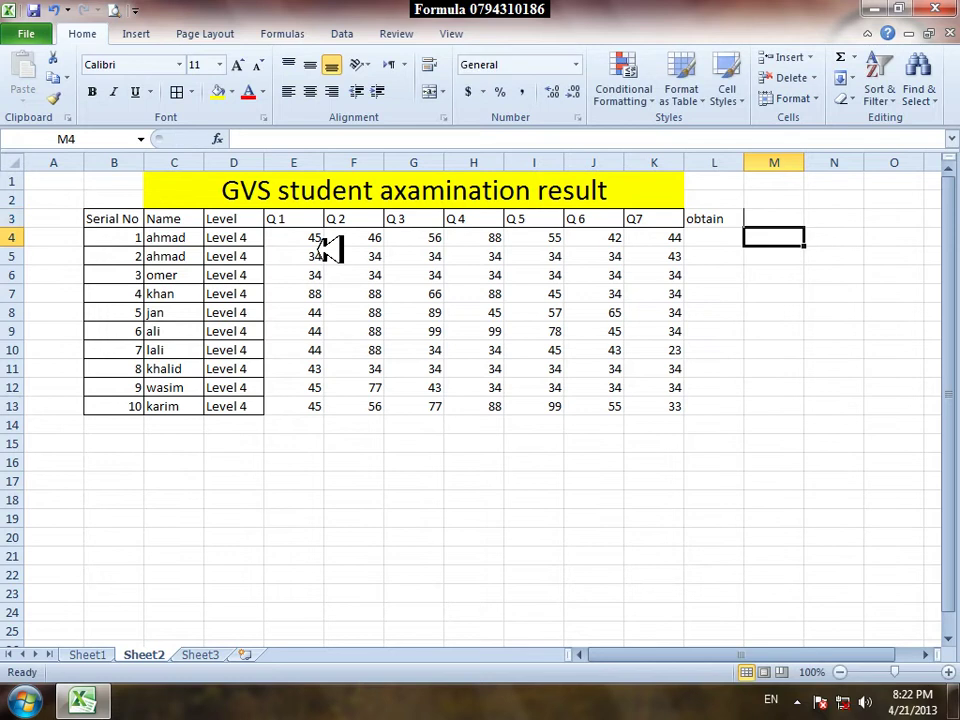
key("Left")
key("Up")
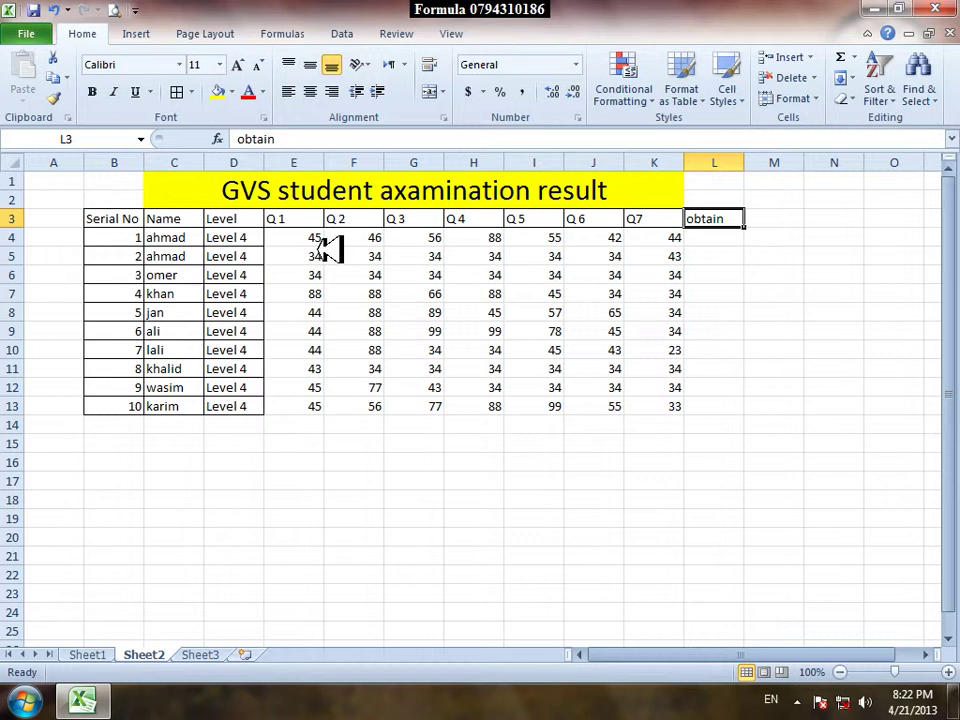
Total the first student's seven scores in L4 with the formula =SUM(K4,J4,I4,H4,G4,F4,E4).
key("Down")
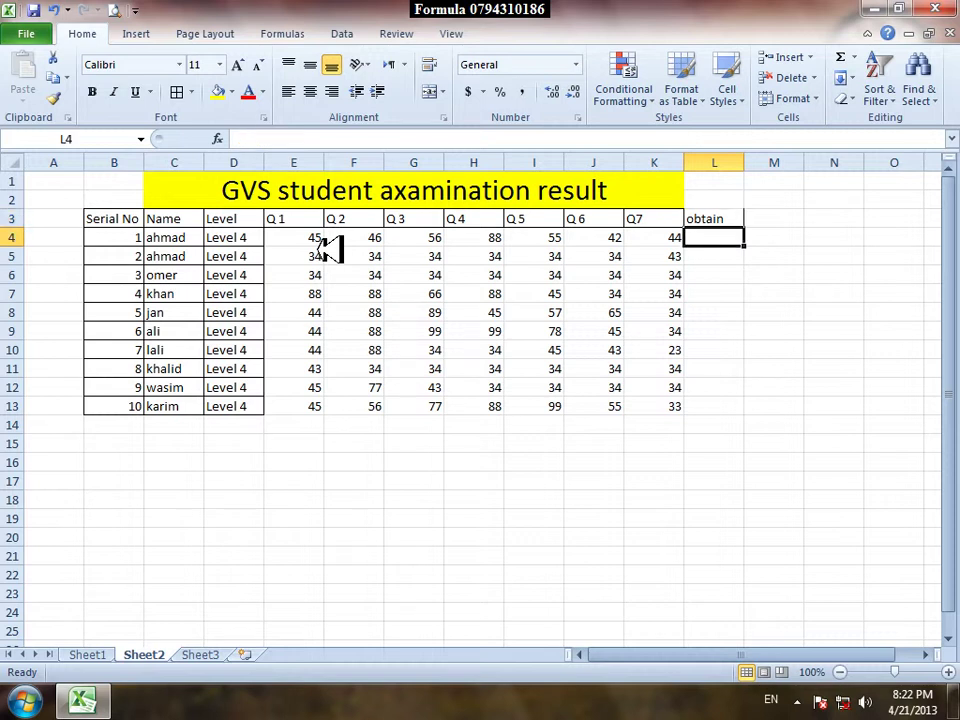
key("Up")
key("Down")
type("=sum(")
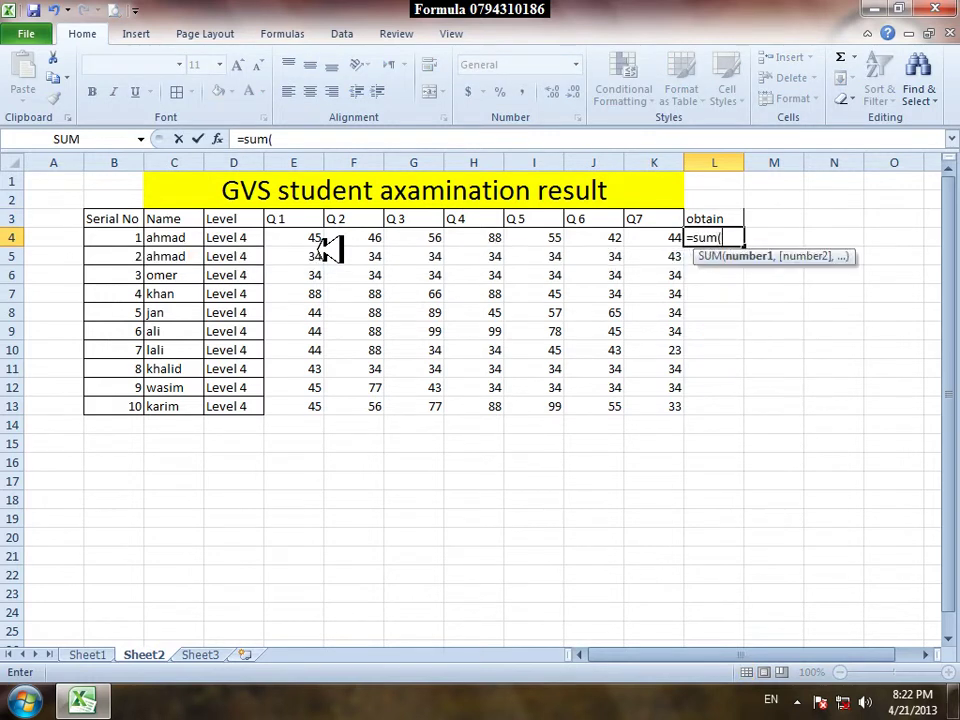
left_click(655, 242)
type(",")
left_click(612, 240)
type(",")
left_click(530, 240)
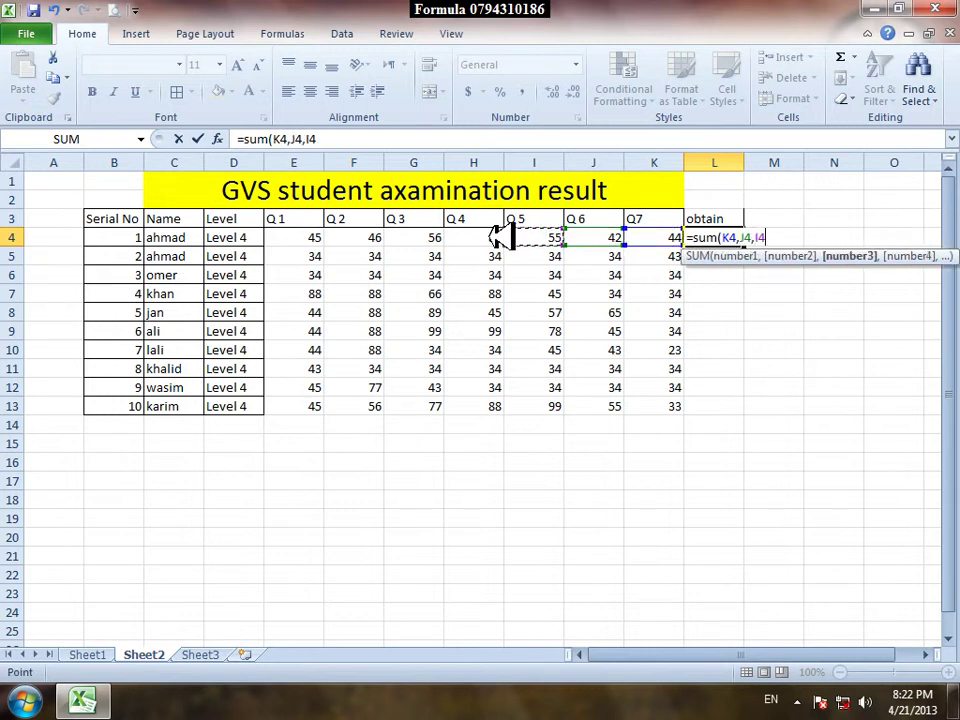
type(",")
left_click(477, 238)
left_click(395, 238)
type(",")
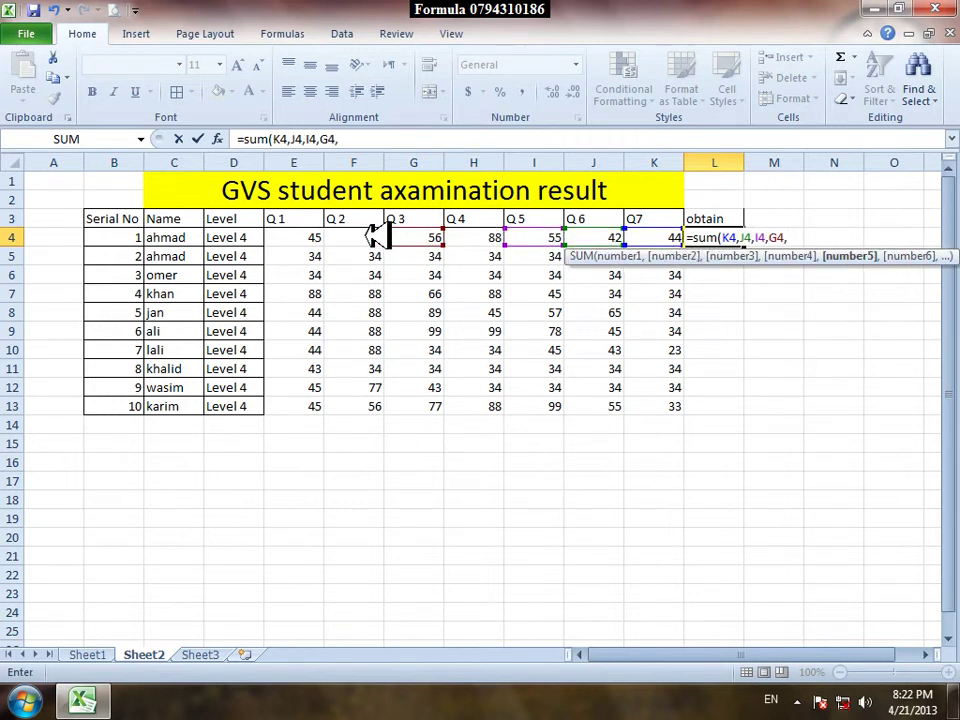
key("BackSpace")
key("BackSpace")
key("BackSpace")
left_click(488, 241)
type(",")
left_click(439, 240)
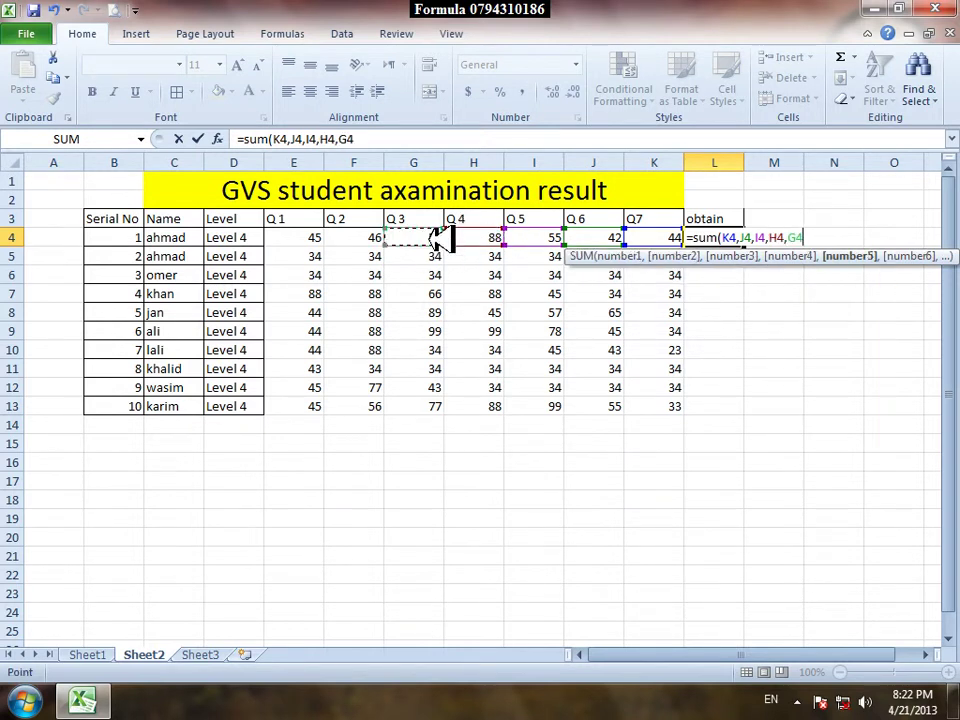
type(",")
left_click(364, 240)
type(",")
left_click(332, 238)
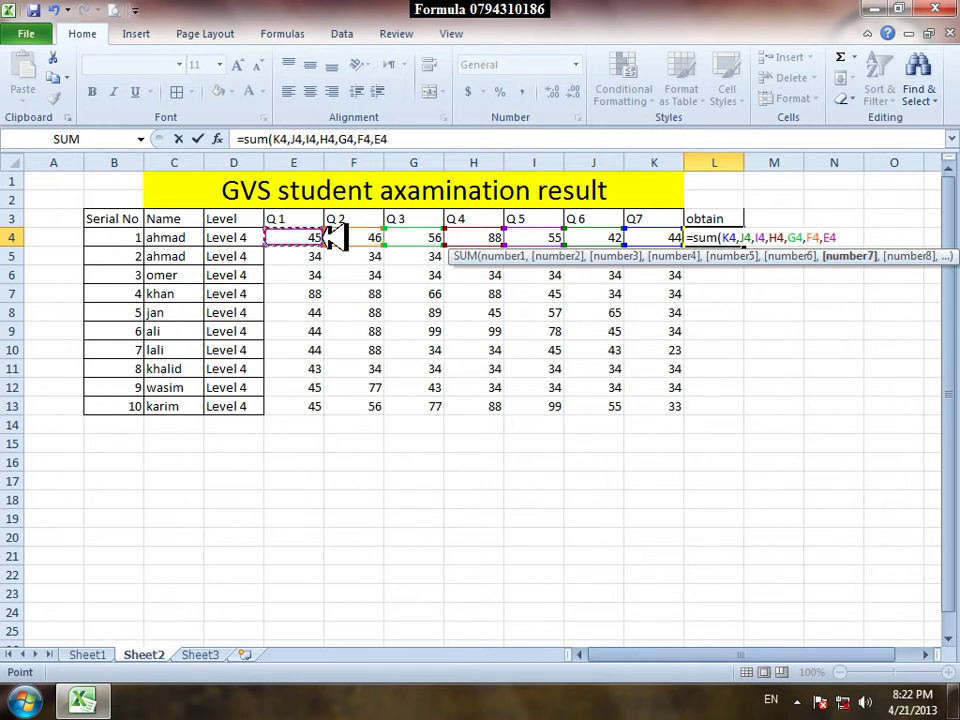
key("Return")
Fill the L4 total formula down the obtain column through L13.
left_click(735, 238)
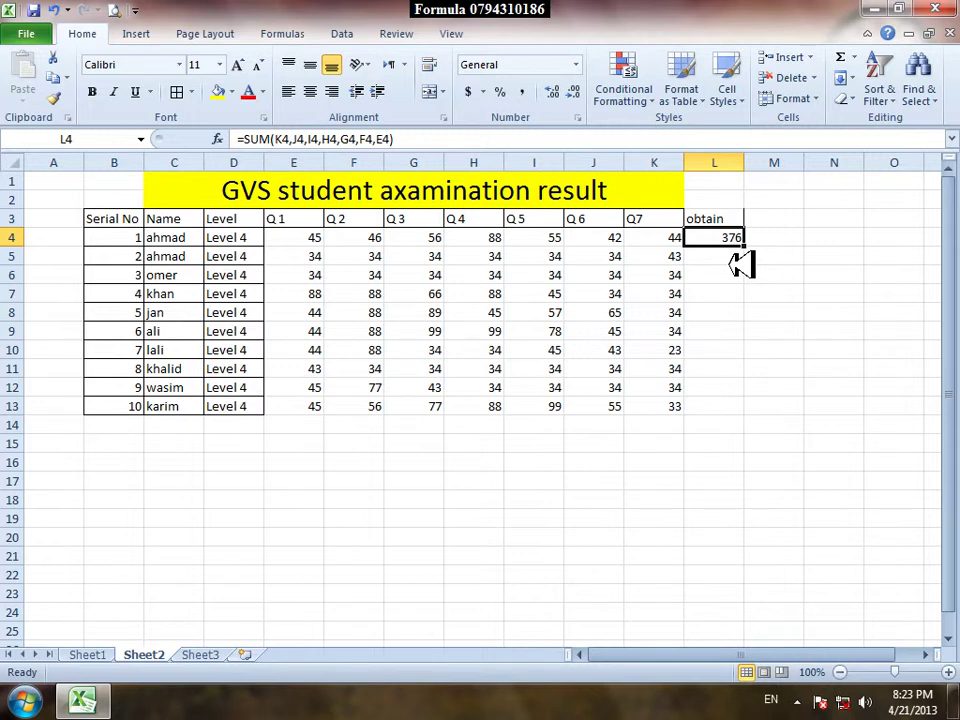
left_click_drag(648, 221, 317, 221)
left_click(352, 275)
left_click(728, 240)
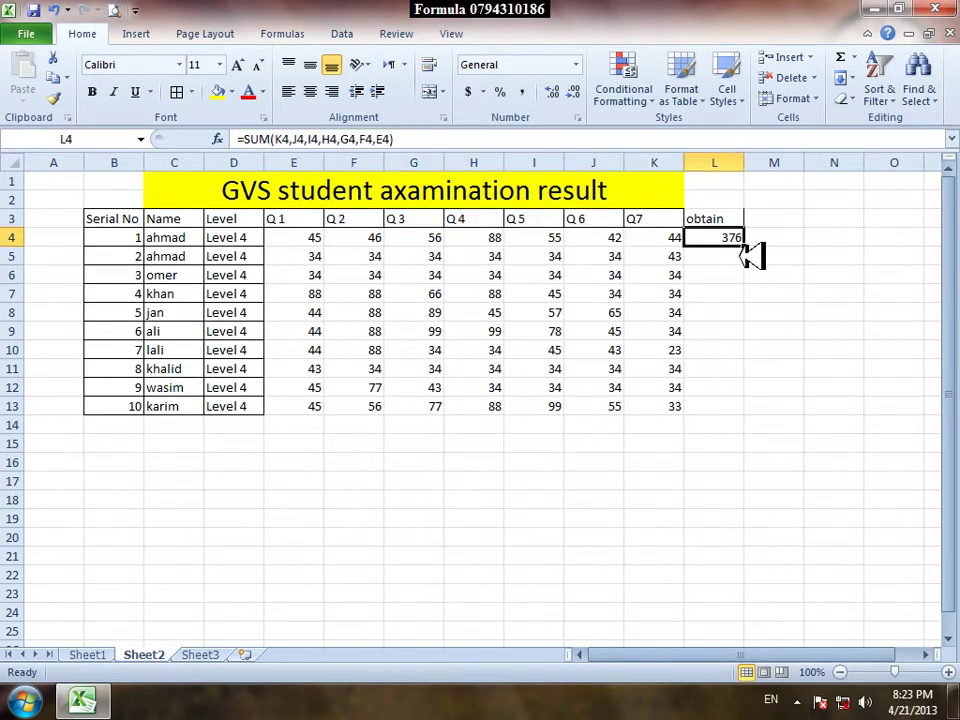
left_click(750, 244)
left_click_drag(750, 244, 742, 410)
left_click(670, 440)
left_click(733, 368)
left_click(740, 256)
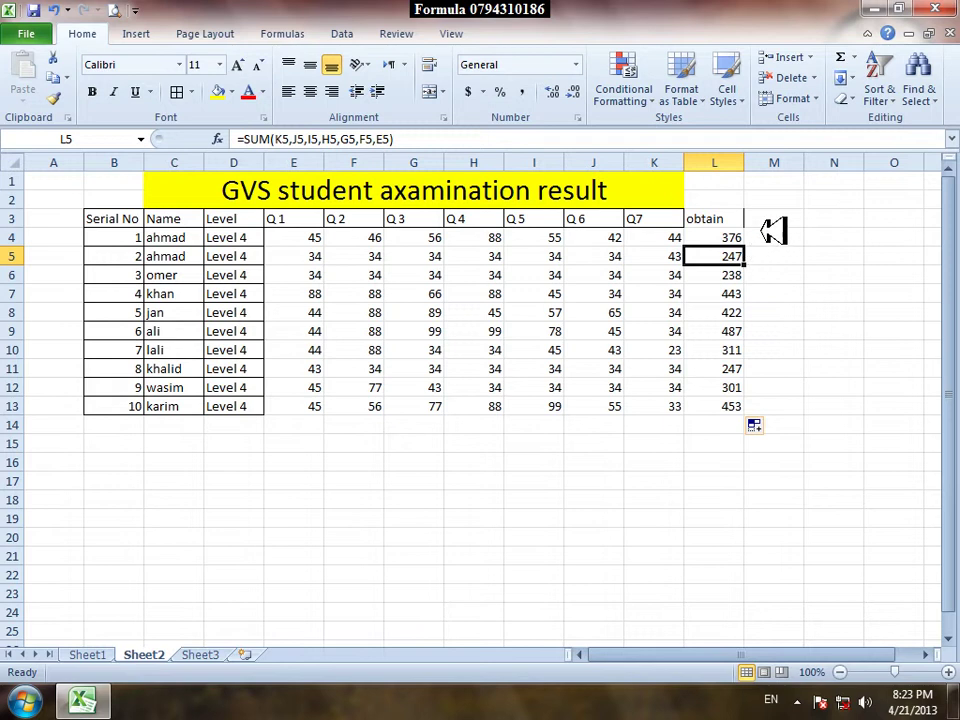
Add the column header "average" in M3, beside the obtain header.
left_click(765, 236)
left_click(772, 216)
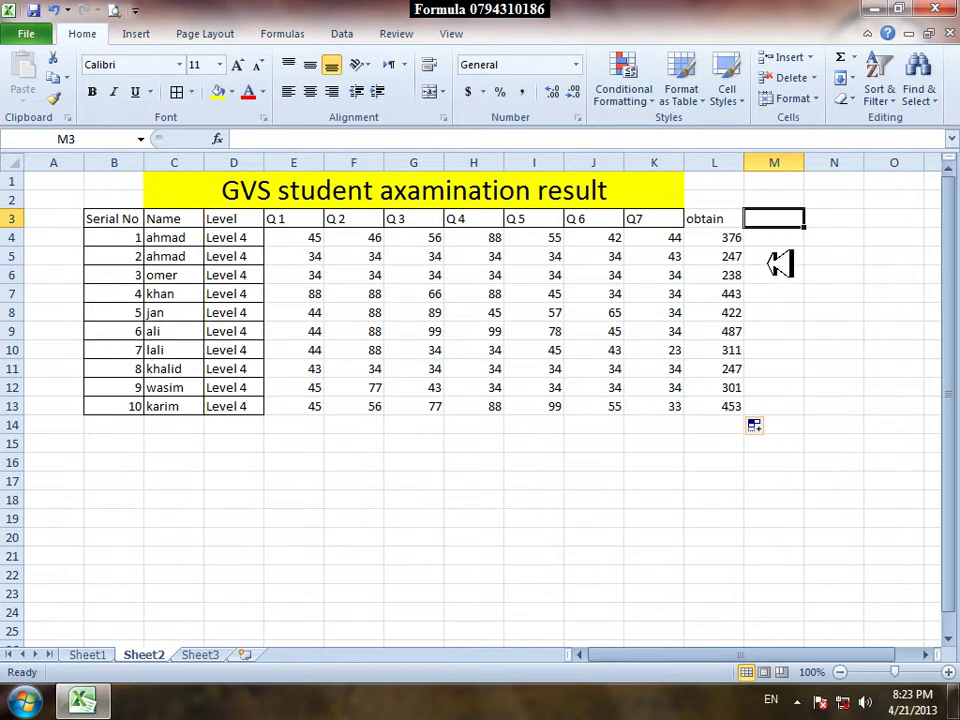
type("abv")
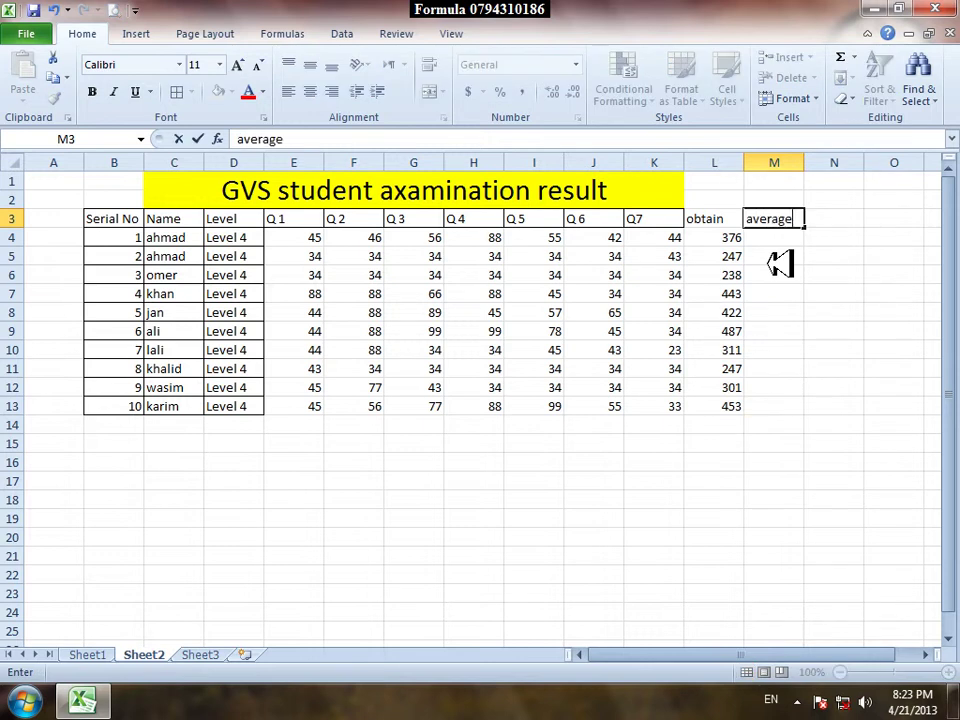
key("Return")
key("Left")
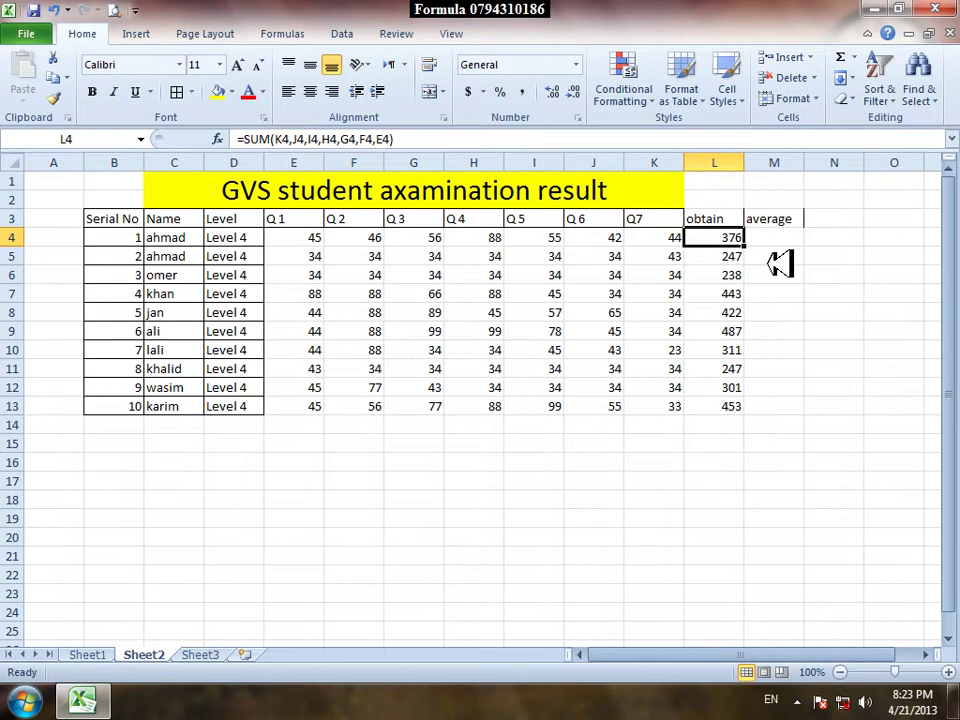
Enter =SUM(K4,J4,I4,H4,G4,F4,E4) in M4 as the base of the first student's average.
left_click(785, 237)
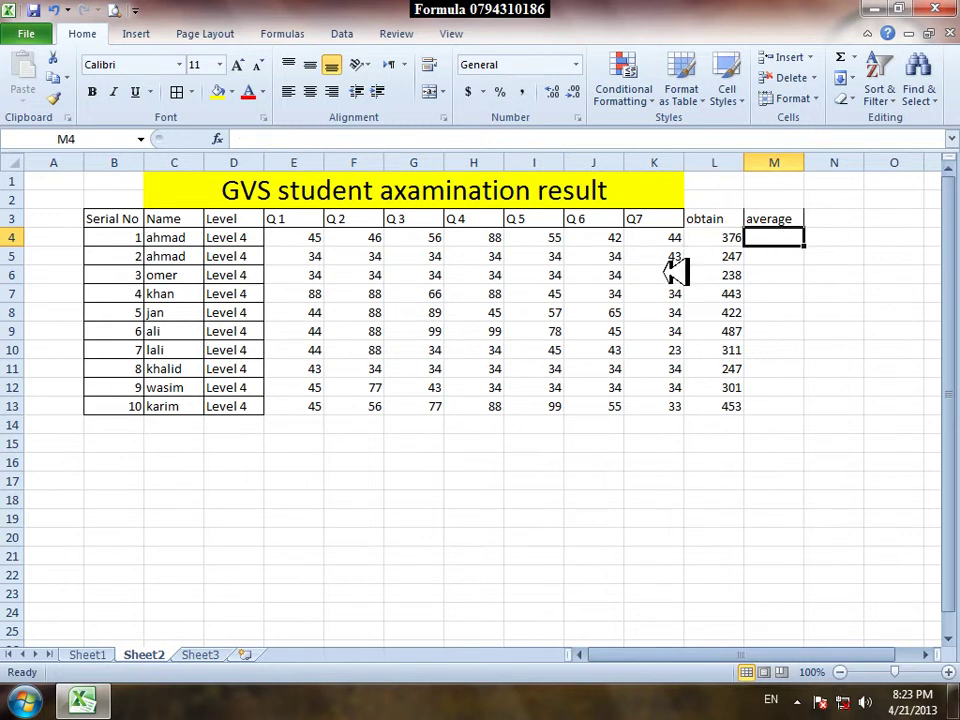
type("=sum")
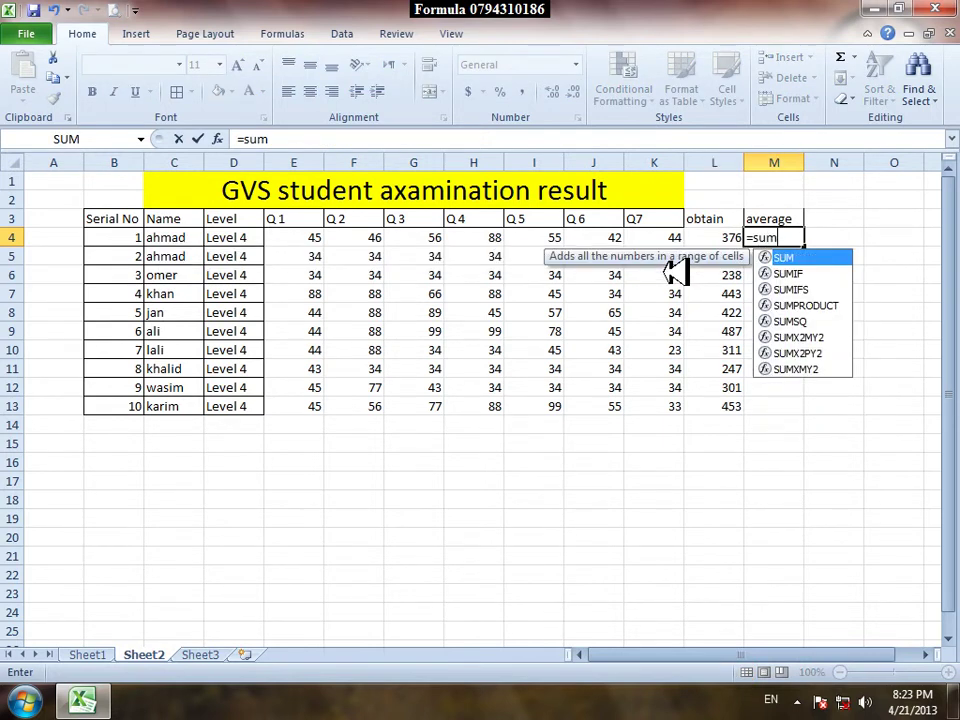
type("*")
key("BackSpace")
type("(")
left_click(673, 237)
type(",")
left_click(613, 240)
type(",")
left_click(555, 240)
type(",")
left_click(488, 240)
type(",")
left_click(425, 240)
type(",")
left_click(345, 240)
type(",")
left_click(318, 240)
key("Return")
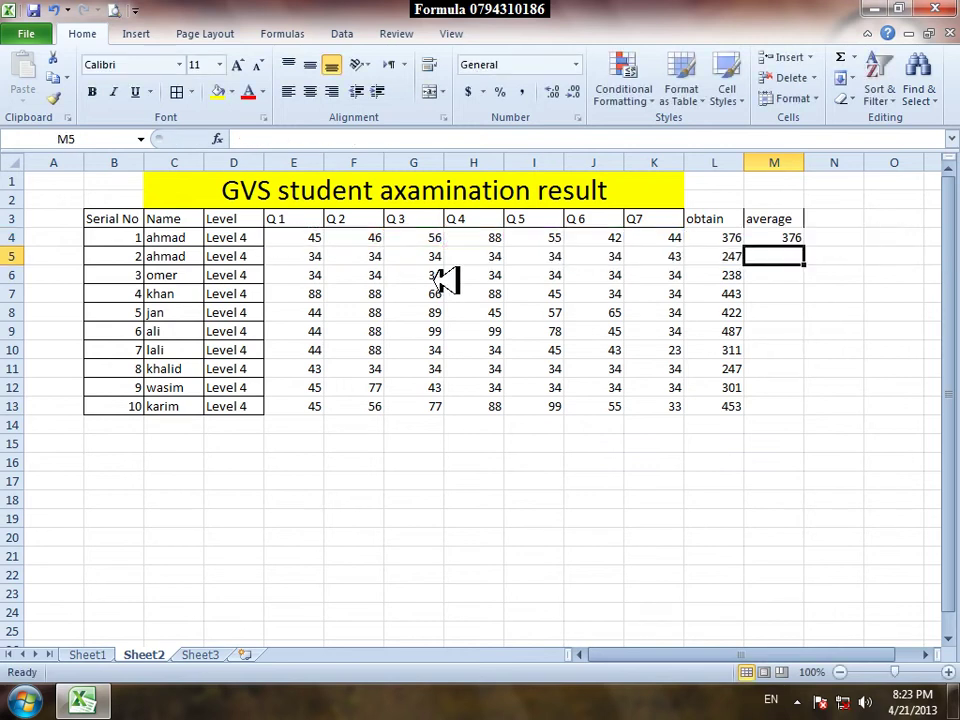
Append *100/700 to the SUM formula in M4.
left_click(790, 238)
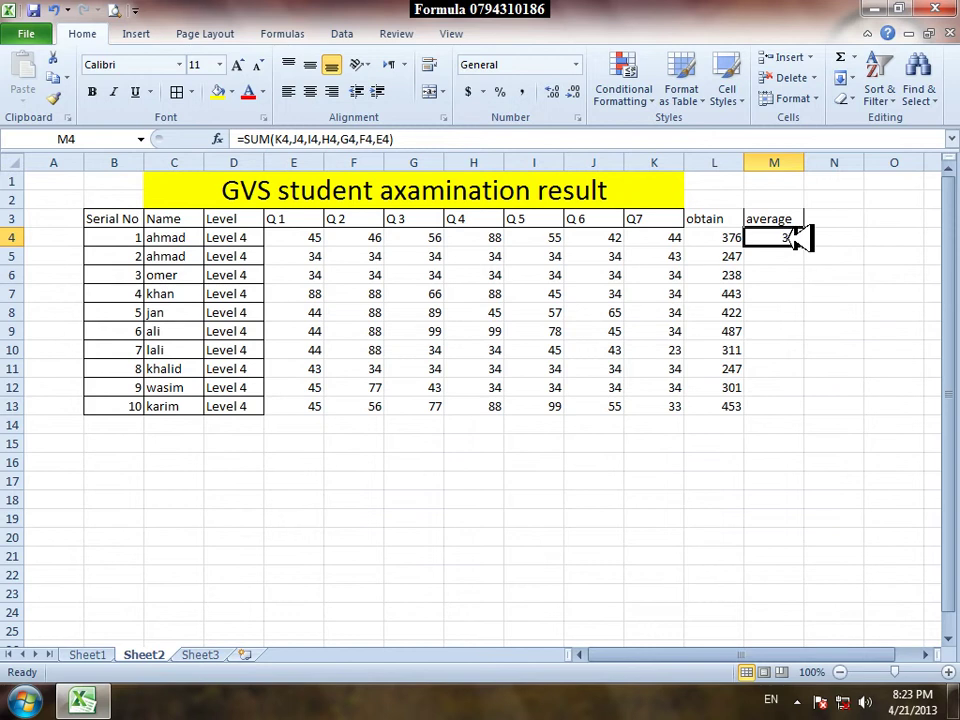
double_click(797, 240)
left_click(925, 240)
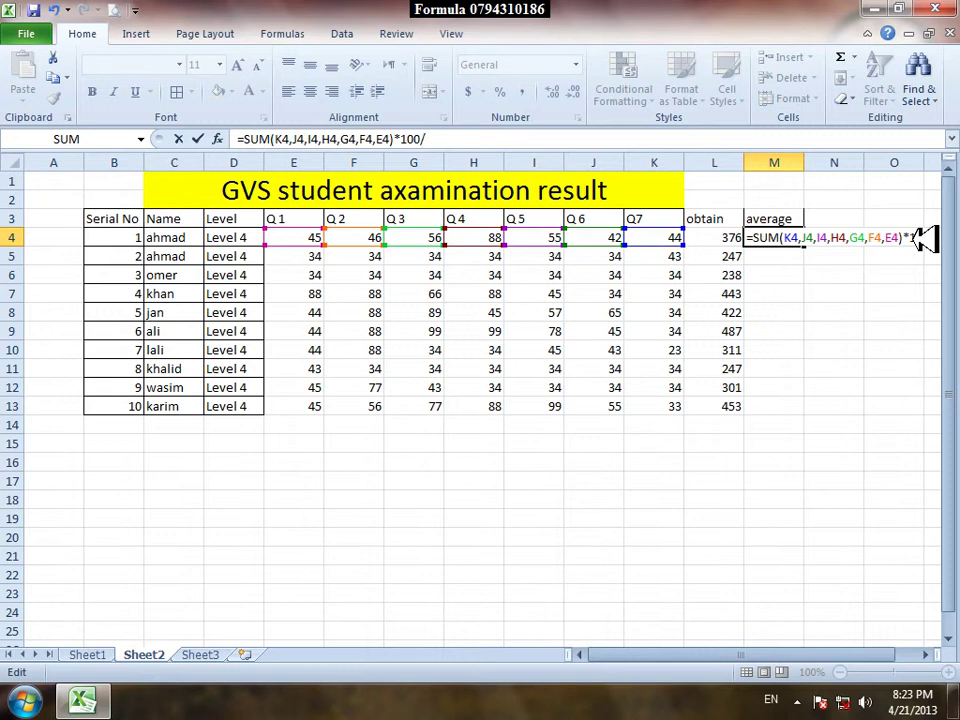
type("*100/700")
key("Return")
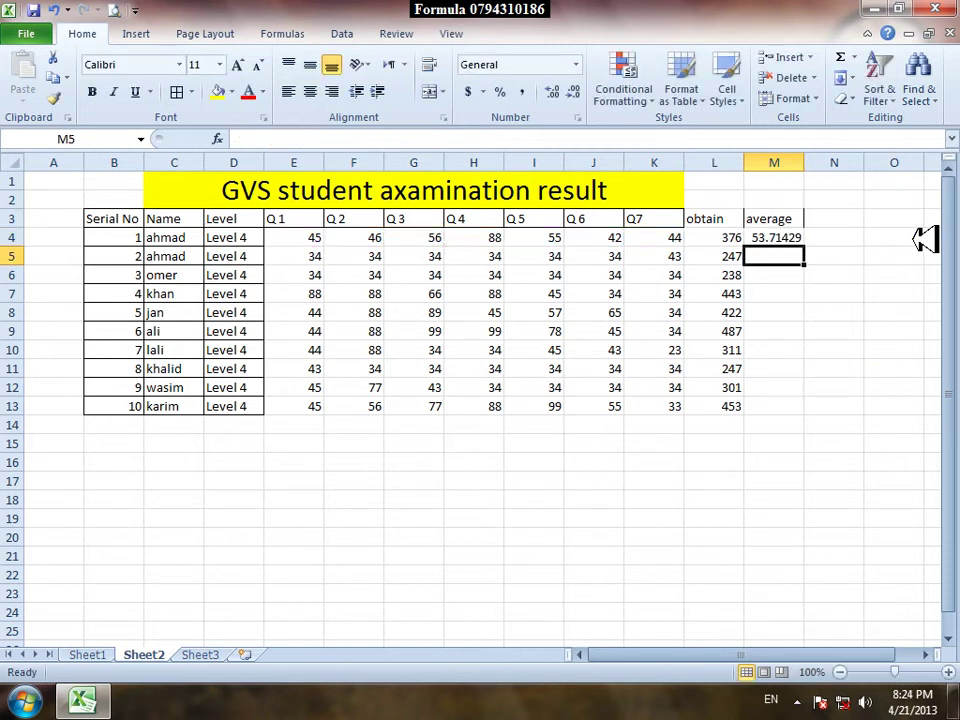
Fill the M4 average formula down the average column through M13.
left_click(795, 238)
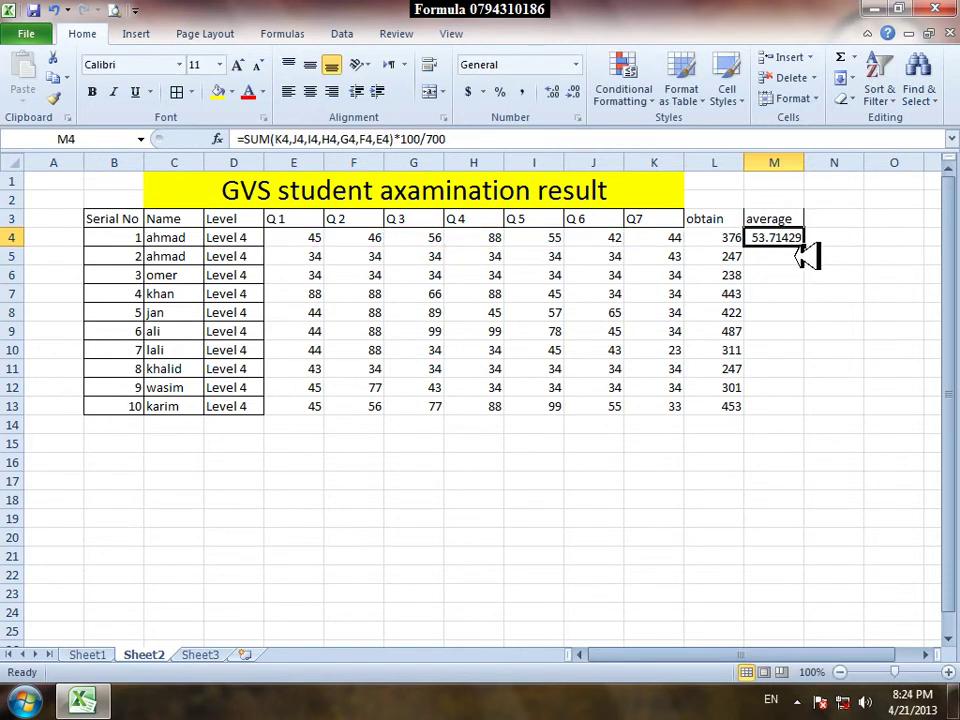
double_click(805, 245)
left_click(731, 461)
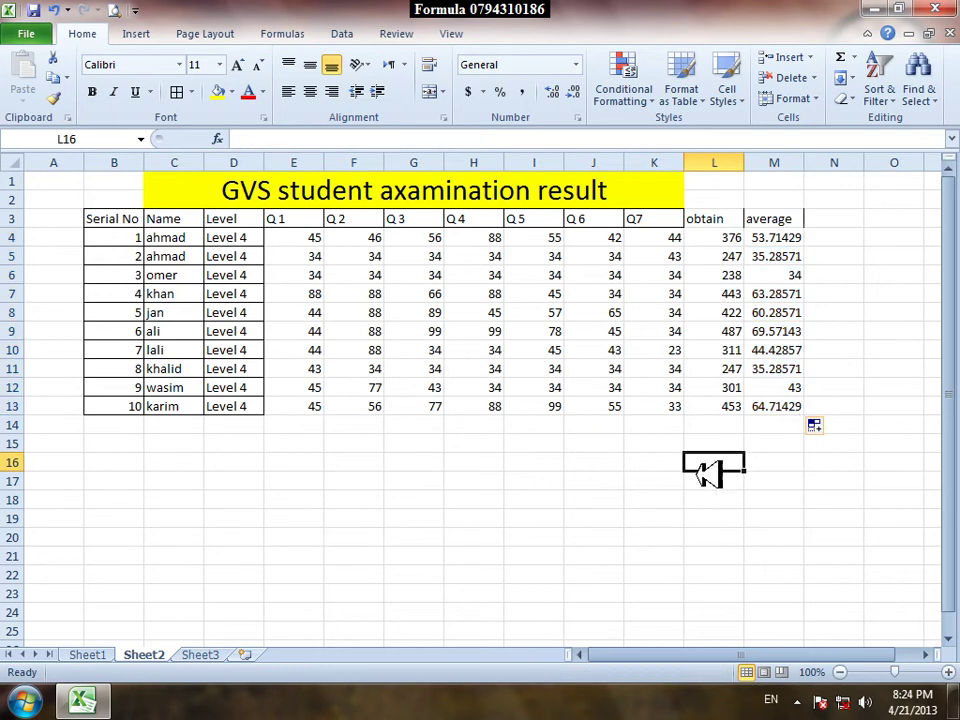
left_click(787, 277)
left_click(473, 312)
left_click(318, 293)
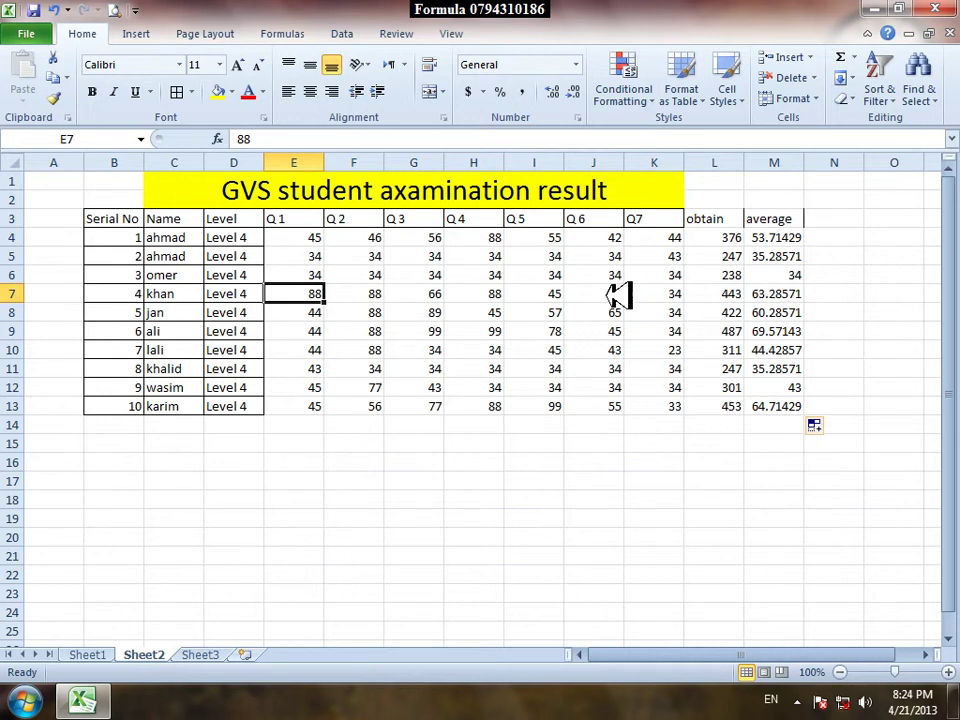
left_click(312, 238)
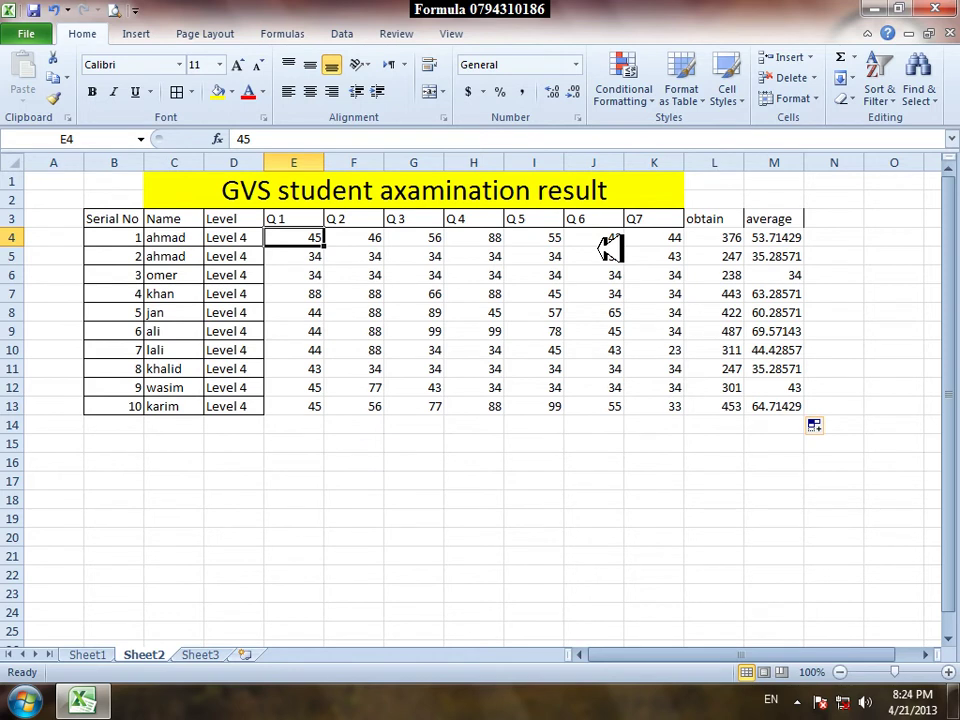
key("Up")
type("100")
key("Tab")
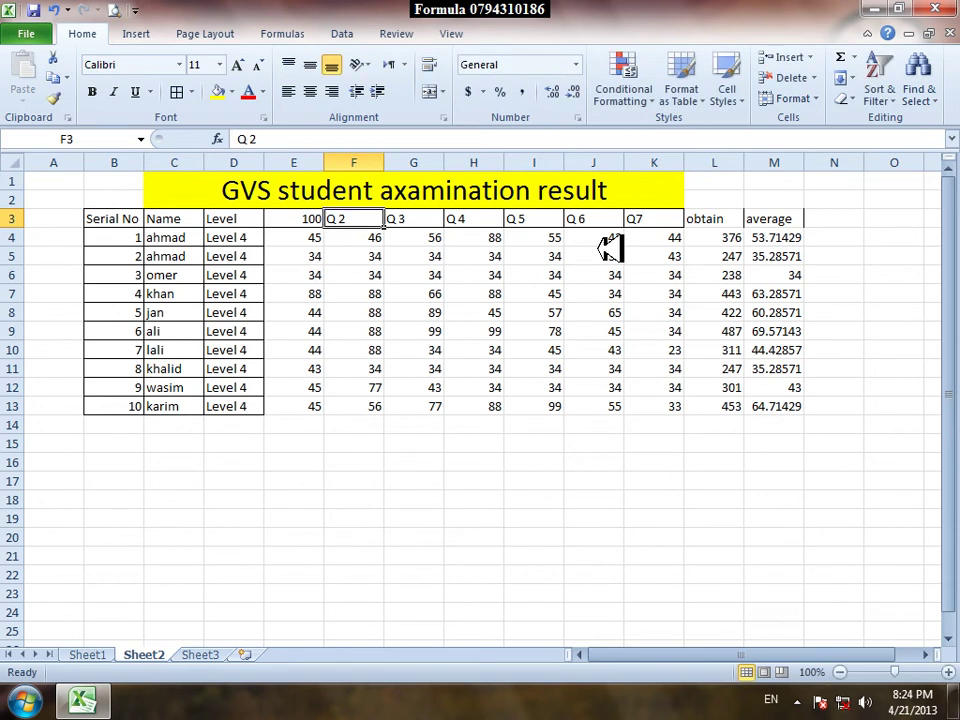
key("ctrl+z")
Set the first student's Q 1, Q 2 and Q 3 scores in E4:G4 to 100.
key("Down")
type("1")
key("Tab")
type("100")
key("Tab")
type("100")
key("Tab")
Set the first student's Q 4 to Q7 scores in H4:K4 to 100 and check the formulas in L4 and M4.
type("100")
key("Tab")
type("10")
key("Tab")
key("shift+Tab")
type("100")
key("Tab")
type("100")
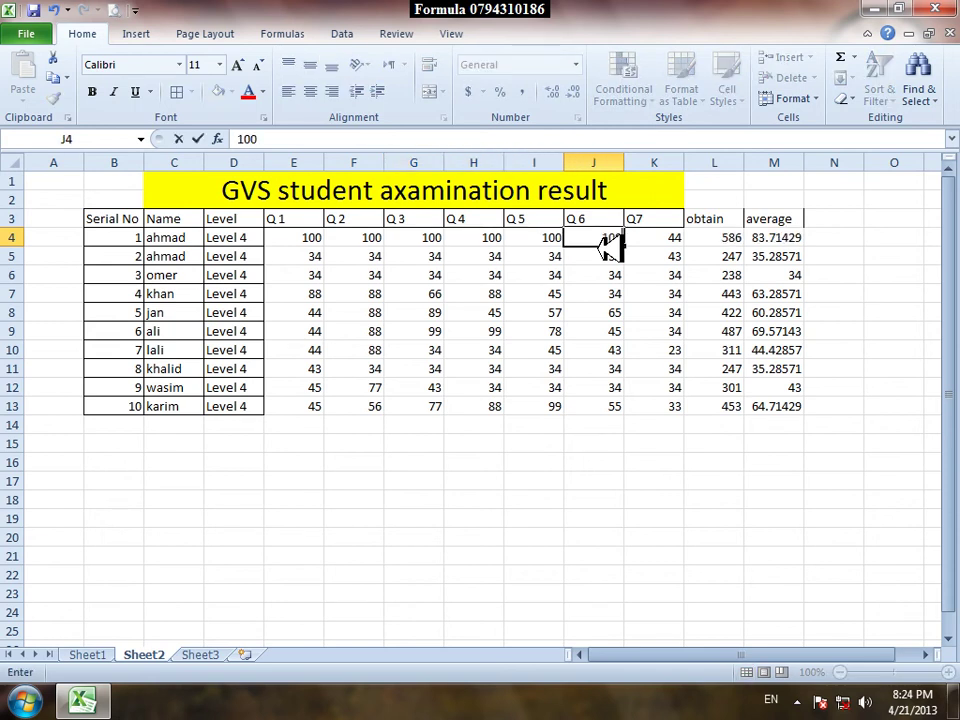
key("Tab")
type("100")
key("Tab")
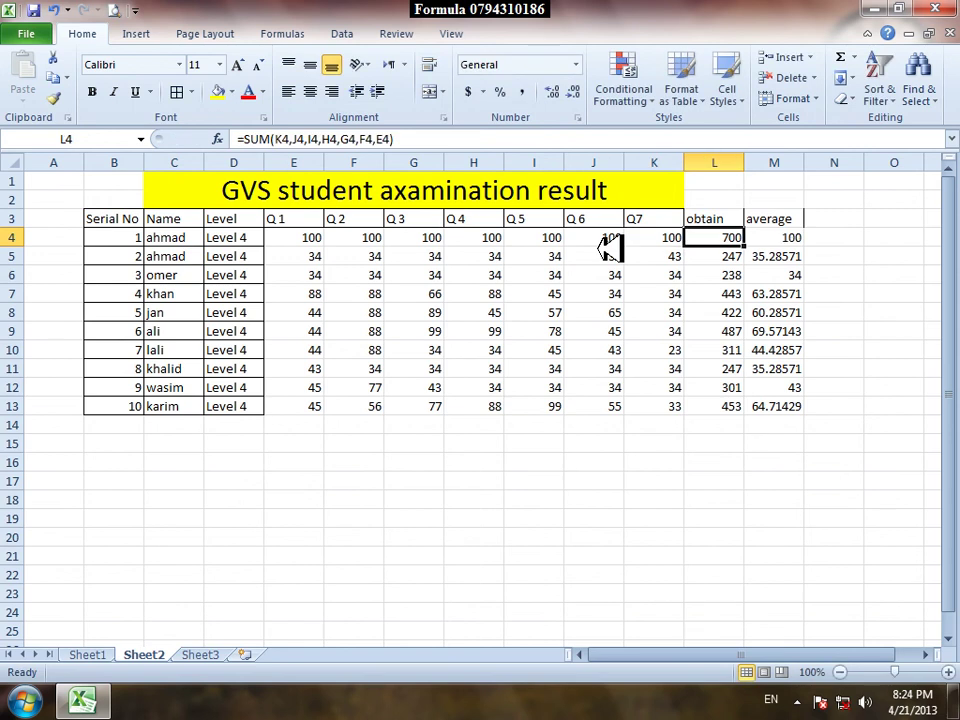
key("Left")
key("Right")
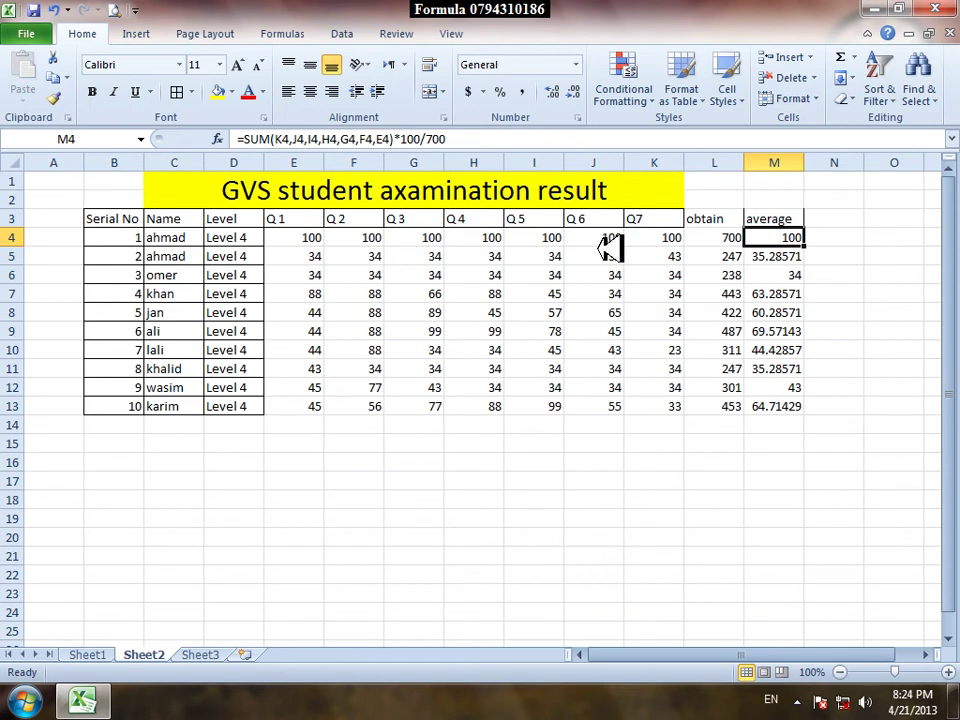
key("Left")
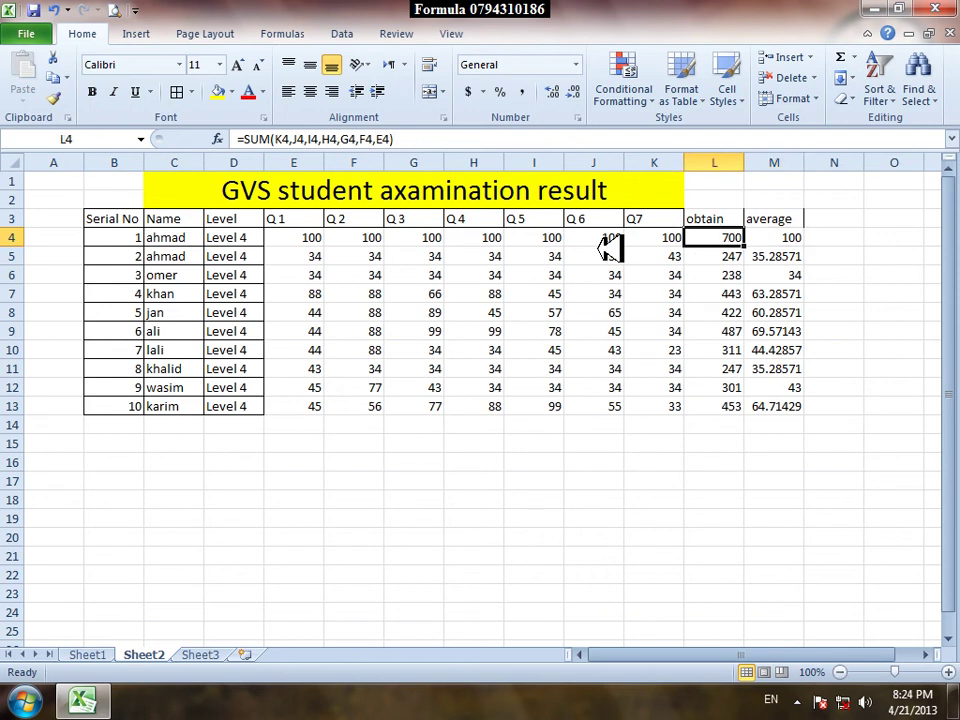
Undo the latest score changes in the first student's row, back through the Q 4 score in H4.
key("ctrl+z")
key("ctrl+z")
key("ctrl+z")
key("ctrl+z")
key("ctrl+z")
key("ctrl+z")
key("ctrl+z")
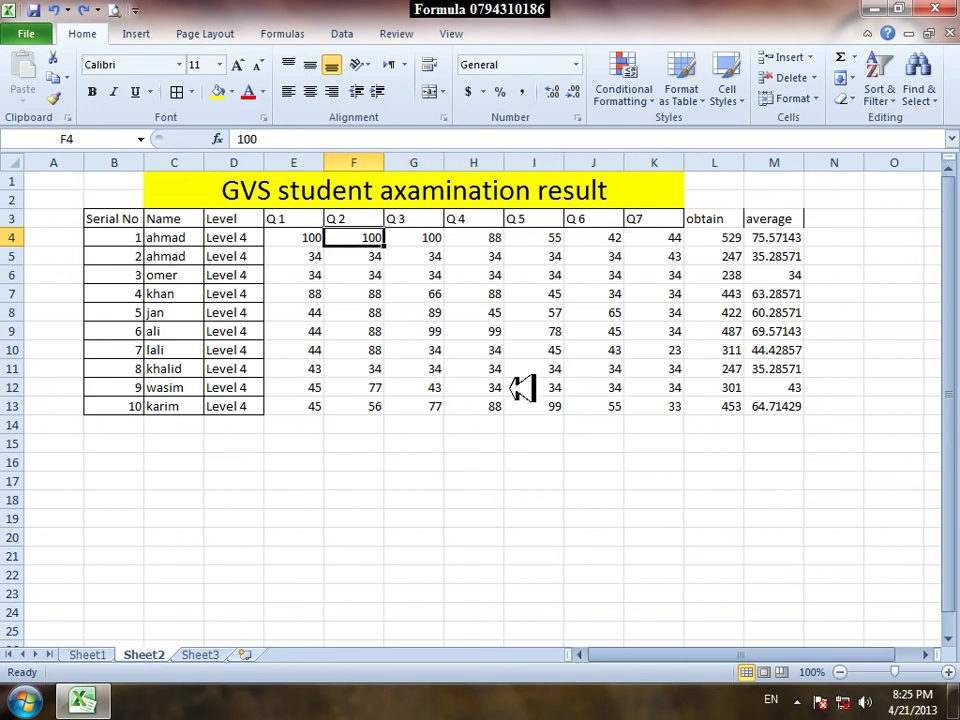
left_click(405, 348)
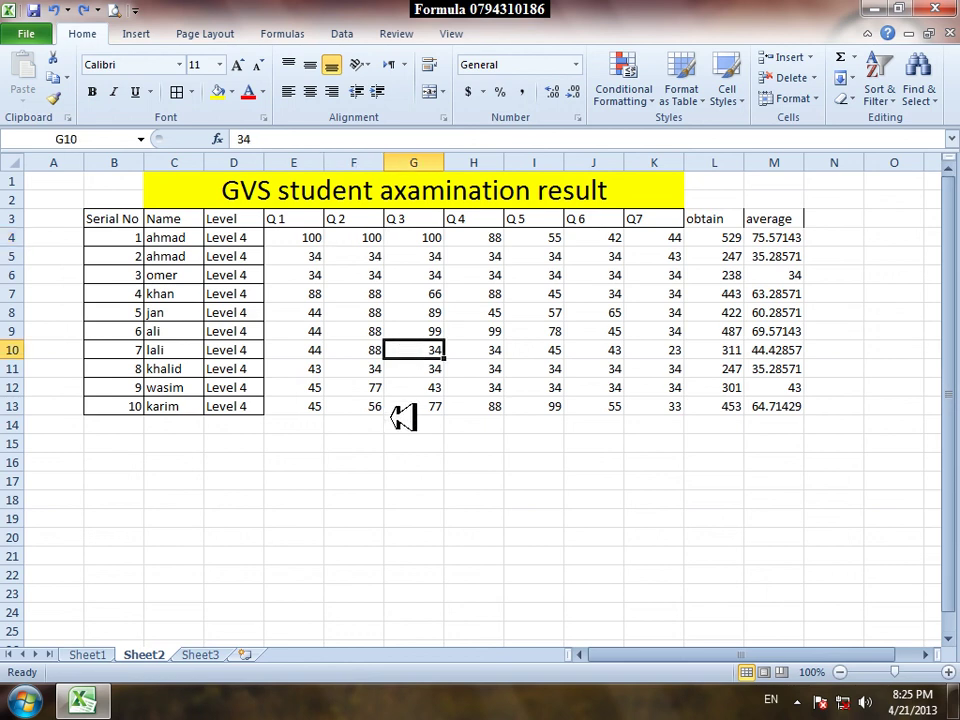